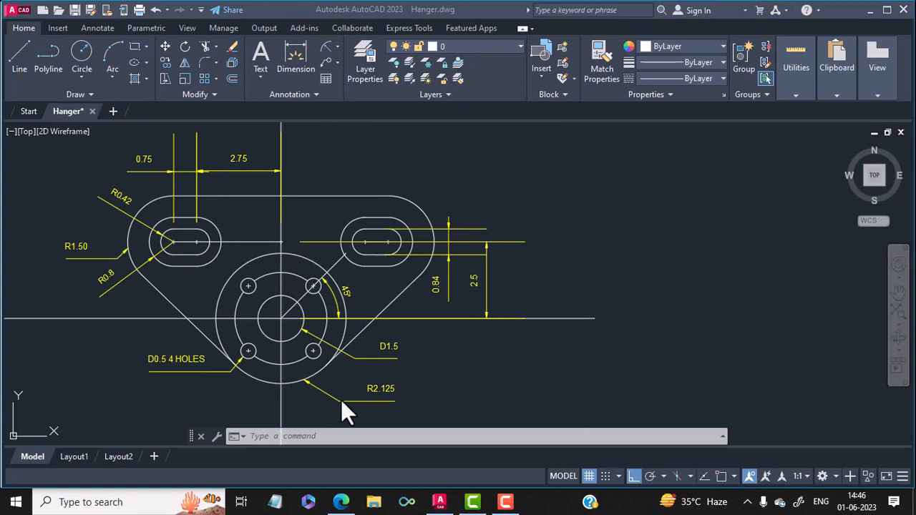
Step: Draw a long vertical centre line with ortho on in the empty space to the right of the dimensioned hanger
click(640, 304)
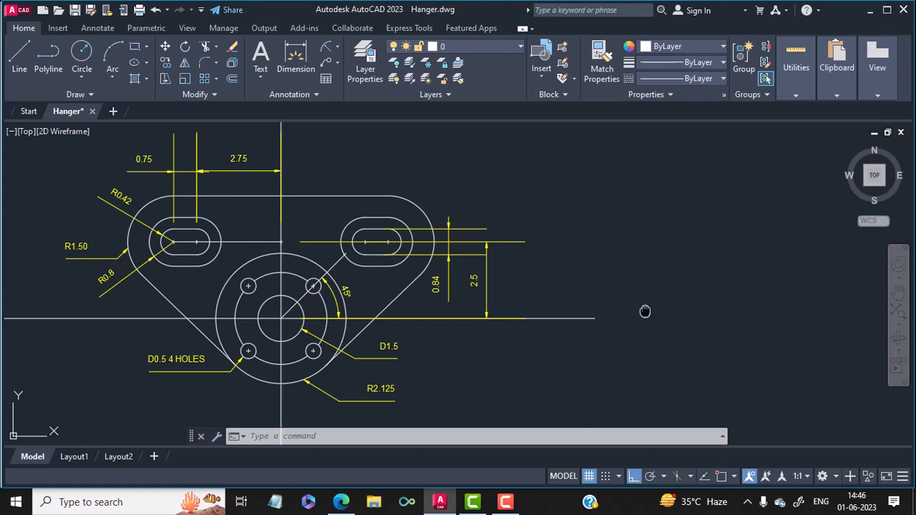
middle_drag(645, 311, 461, 314)
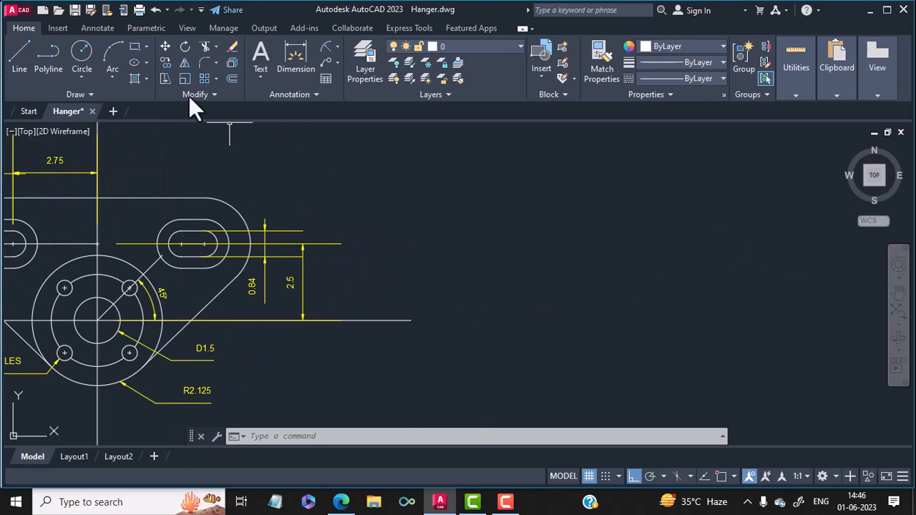
click(16, 57)
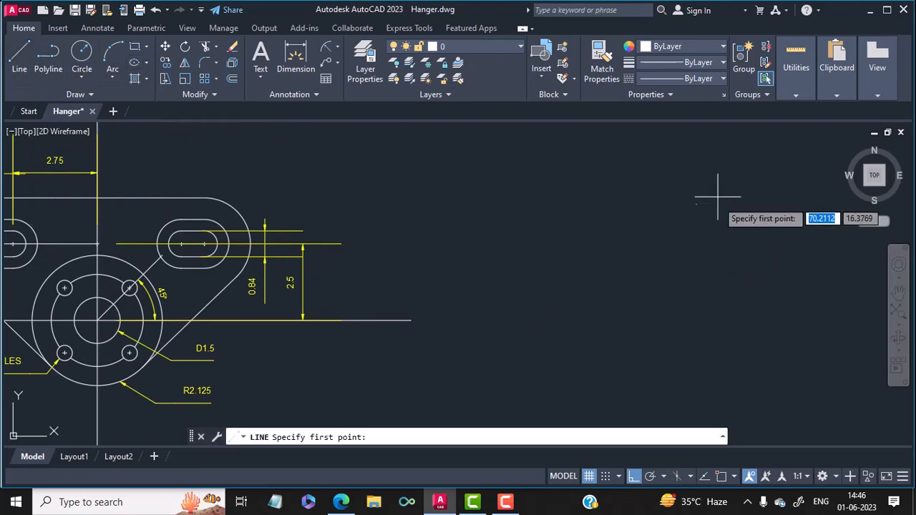
click(740, 152)
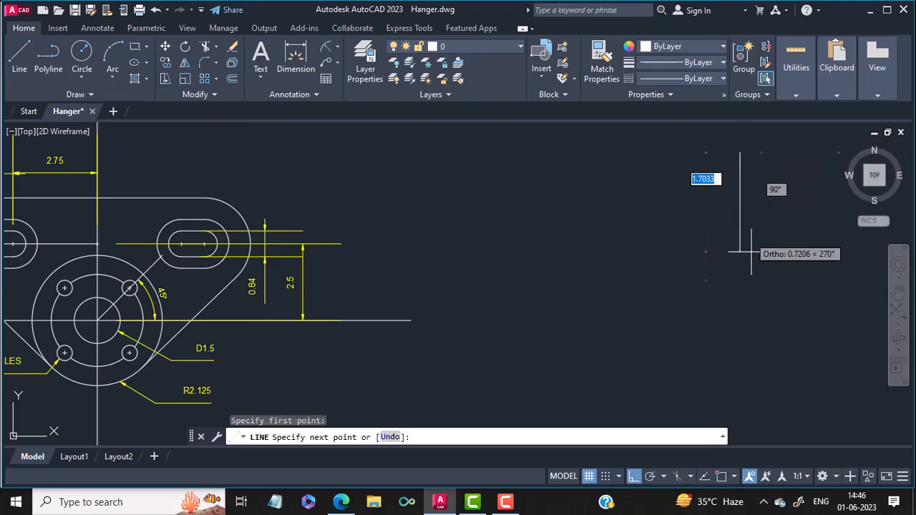
click(746, 432)
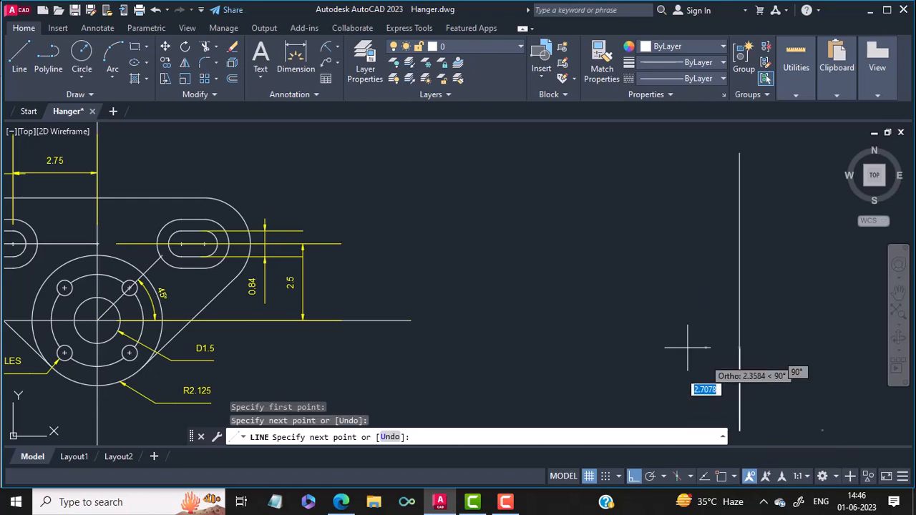
click(583, 312)
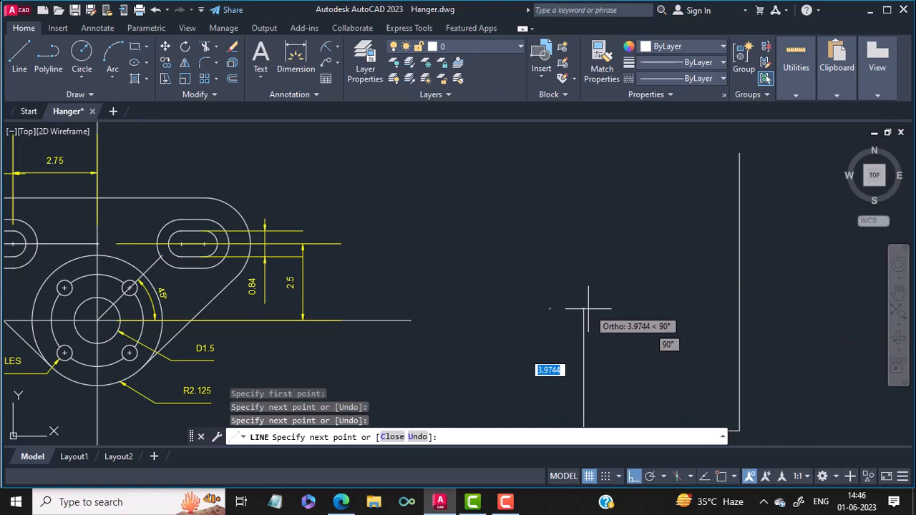
key(Escape)
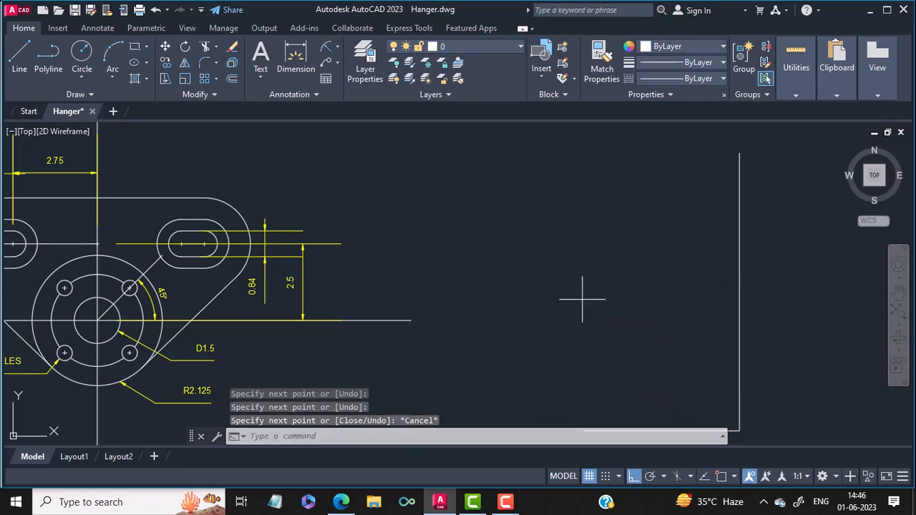
Step: Draw a horizontal centre line crossing the new vertical line near its middle
key(Return)
click(576, 300)
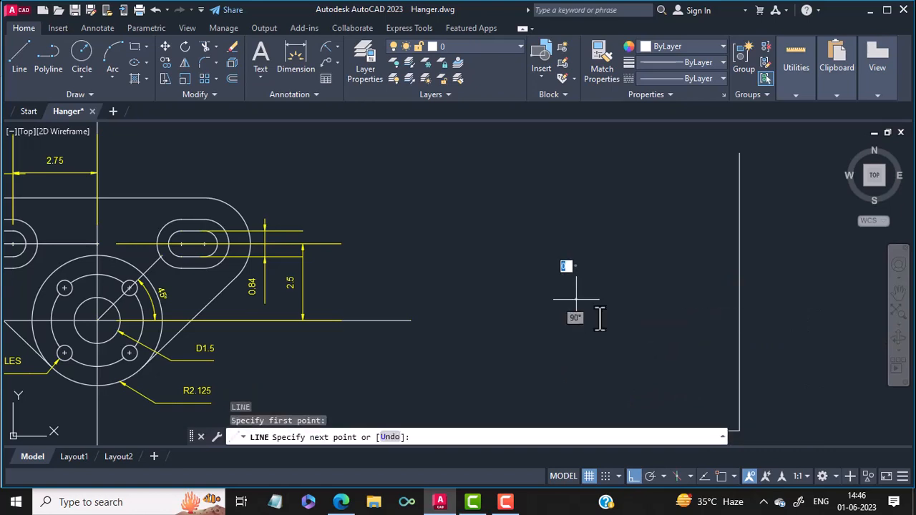
click(882, 329)
key(Return)
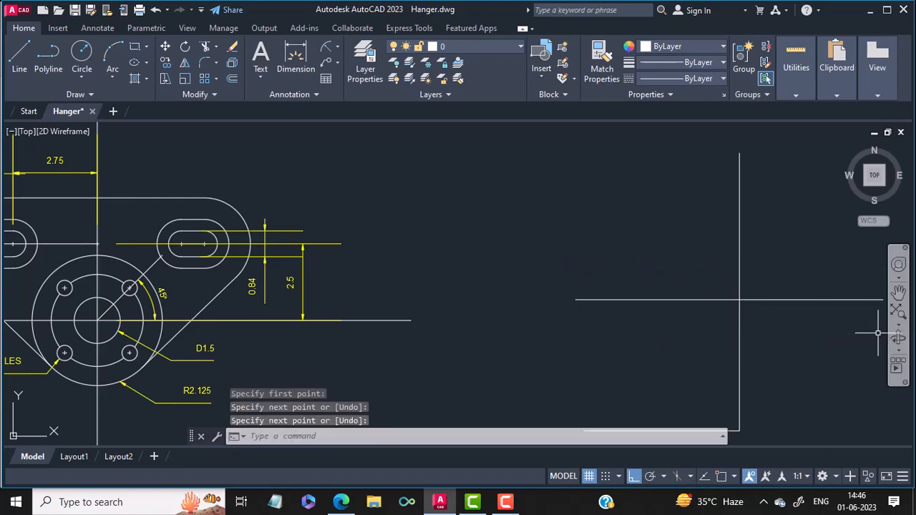
Step: Turn on object snap and draw a 1.5 diameter circle centred on the intersection of the new centre lines
scroll(109, 340, up, 2)
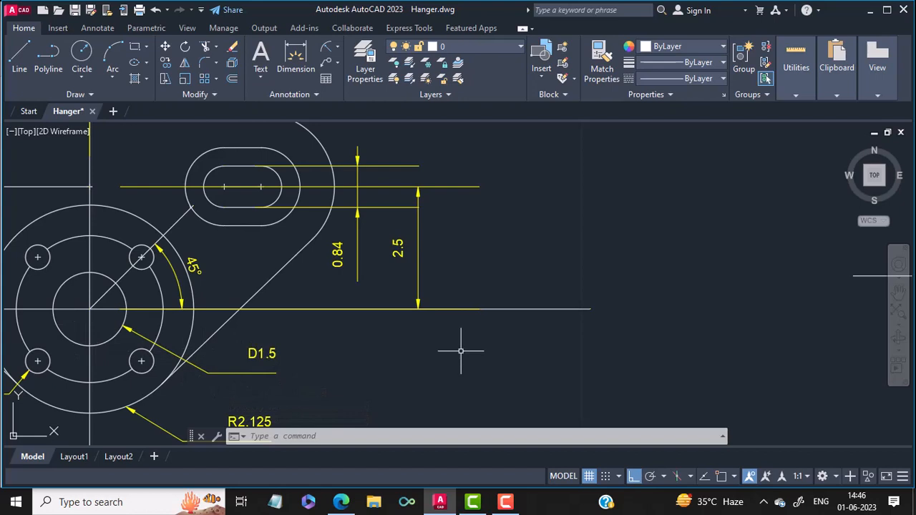
mouse_move(460, 352)
middle_down()
mouse_move(297, 348)
mouse_move(133, 360)
middle_up()
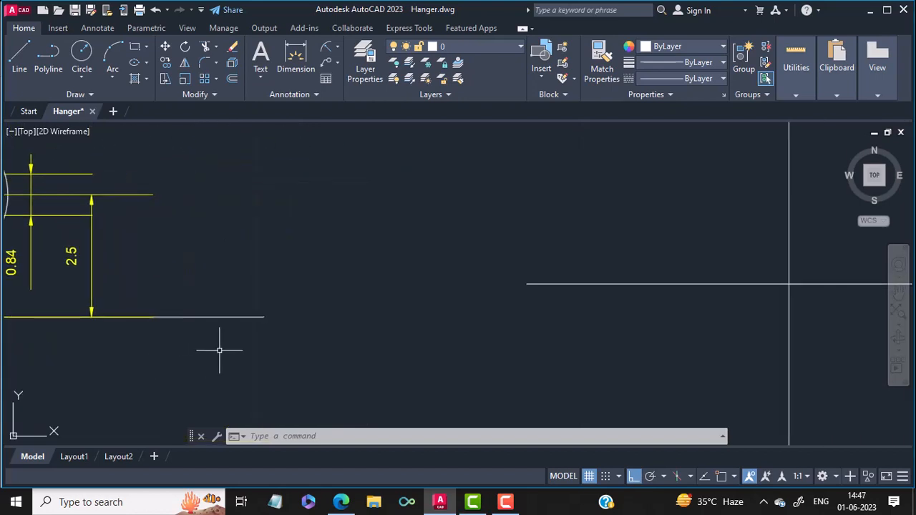
scroll(220, 351, down, 2)
mouse_move(220, 351)
middle_down()
mouse_move(379, 332)
mouse_move(333, 339)
middle_up()
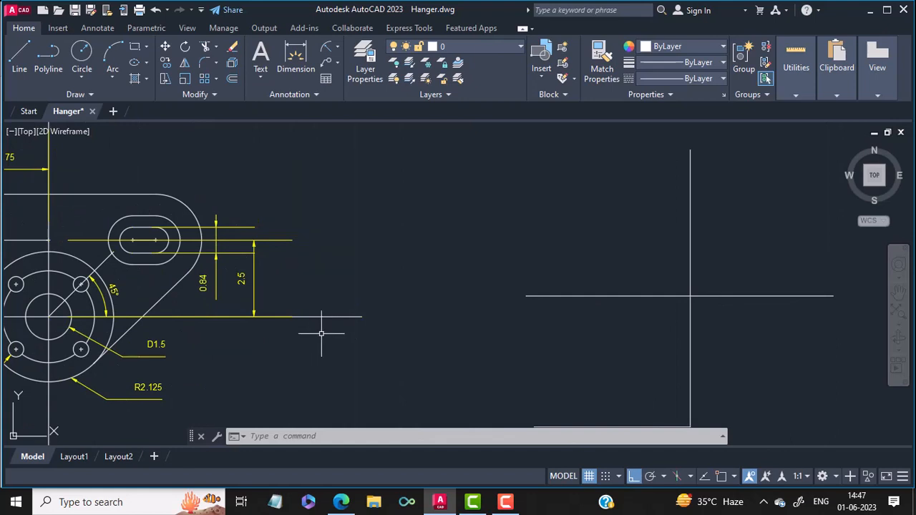
click(86, 79)
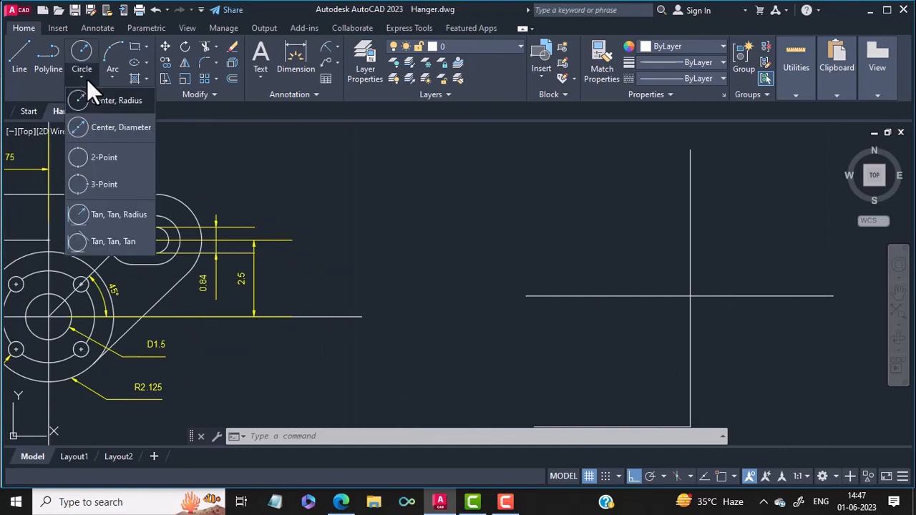
click(104, 127)
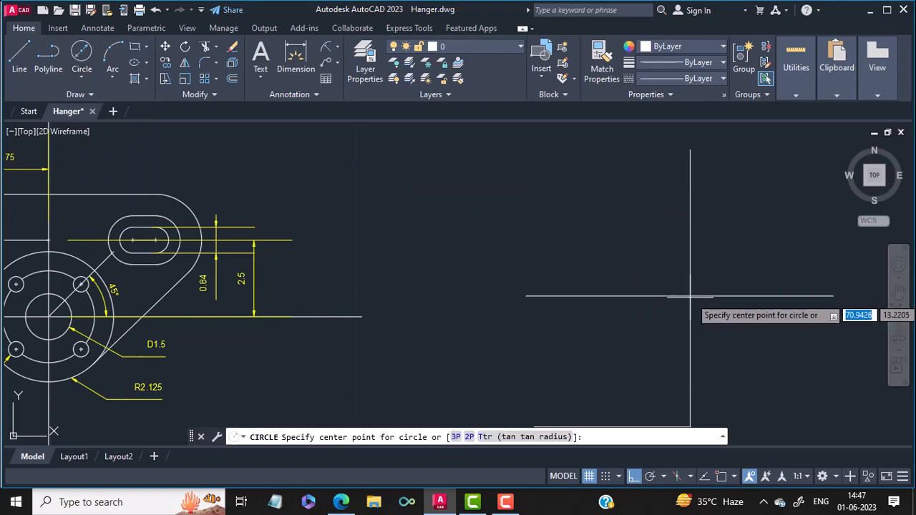
click(724, 479)
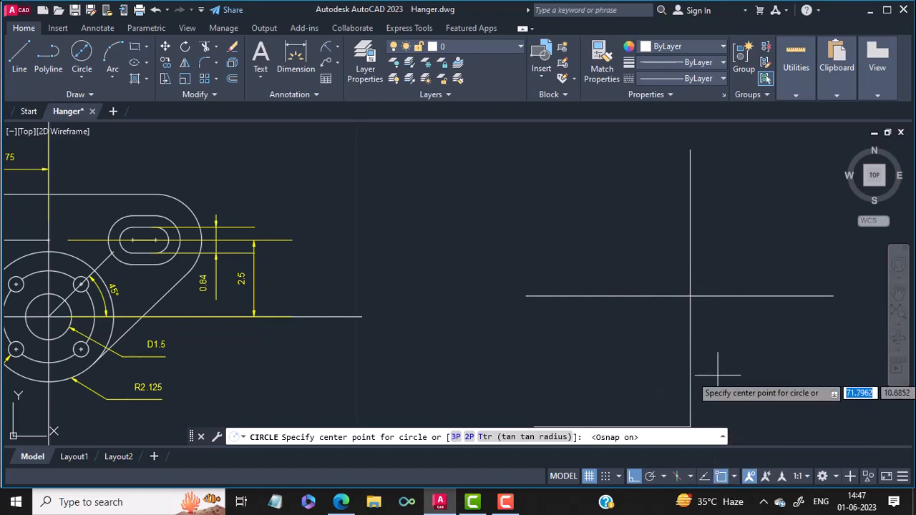
click(690, 295)
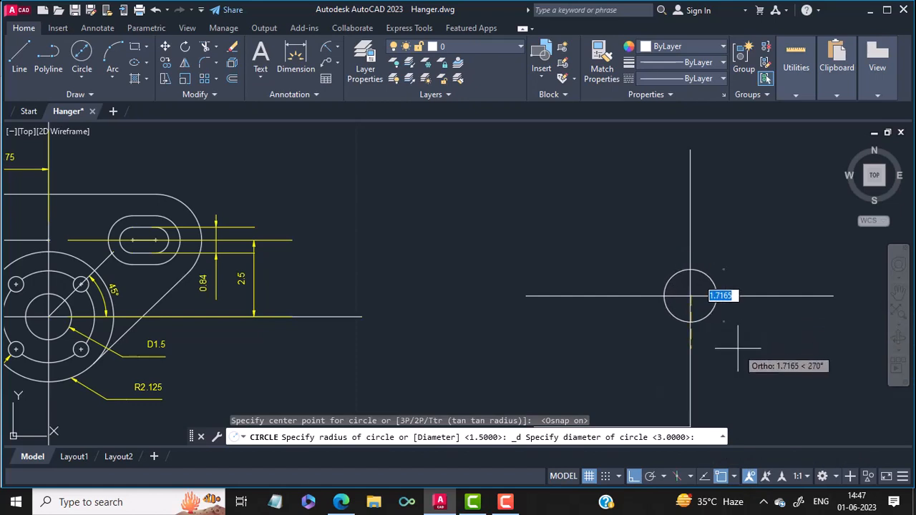
text(1)
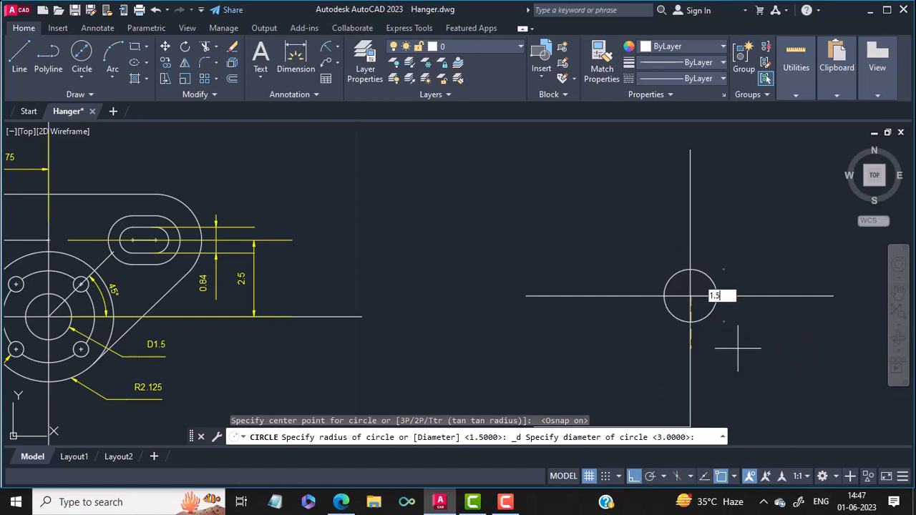
key(Return)
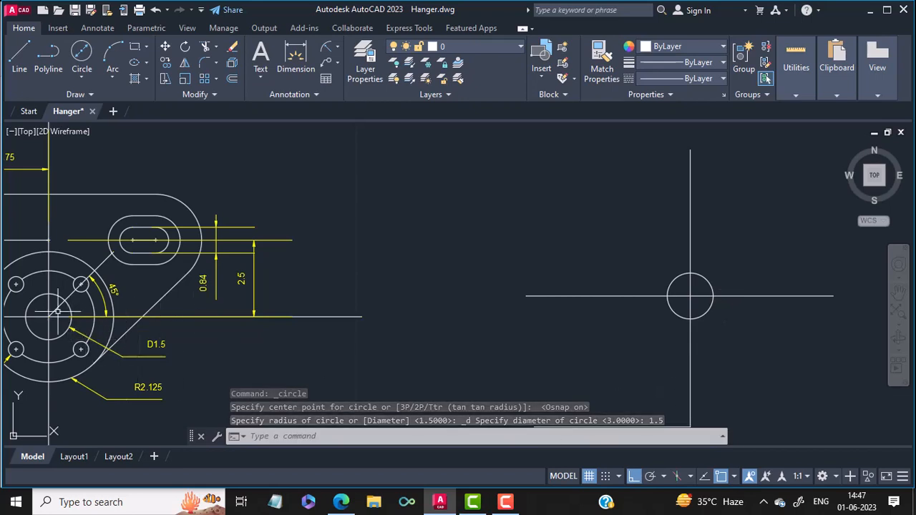
Step: Add a radius dimension to the hole-centre circle that passes through the four small holes of the reference hanger
middle_drag(57, 312, 150, 297)
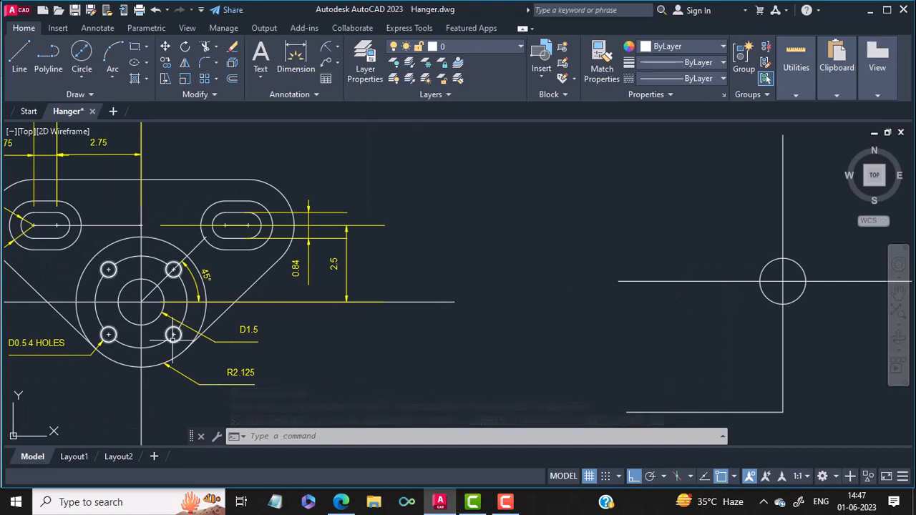
scroll(173, 336, up, 2)
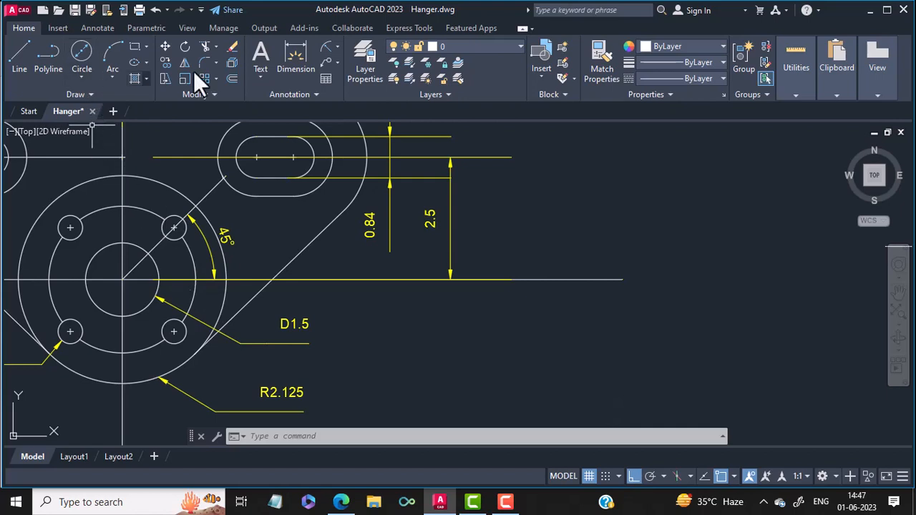
click(337, 48)
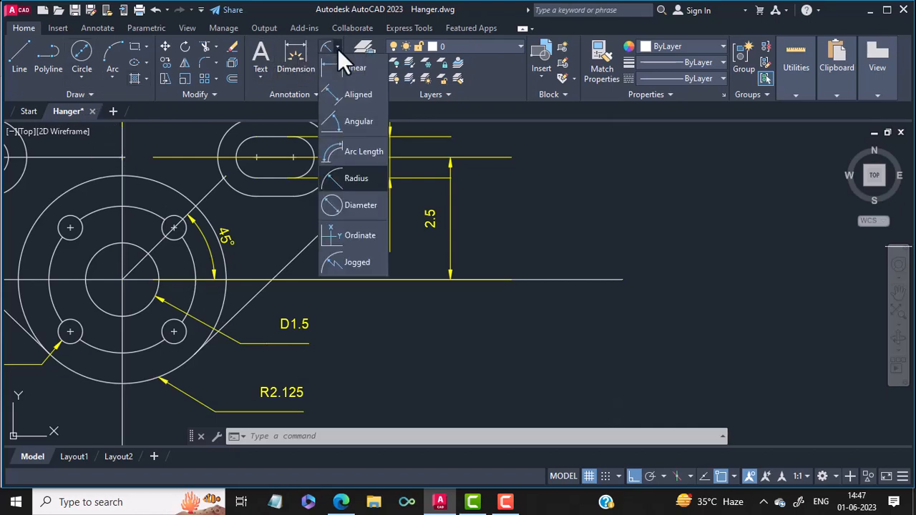
click(353, 176)
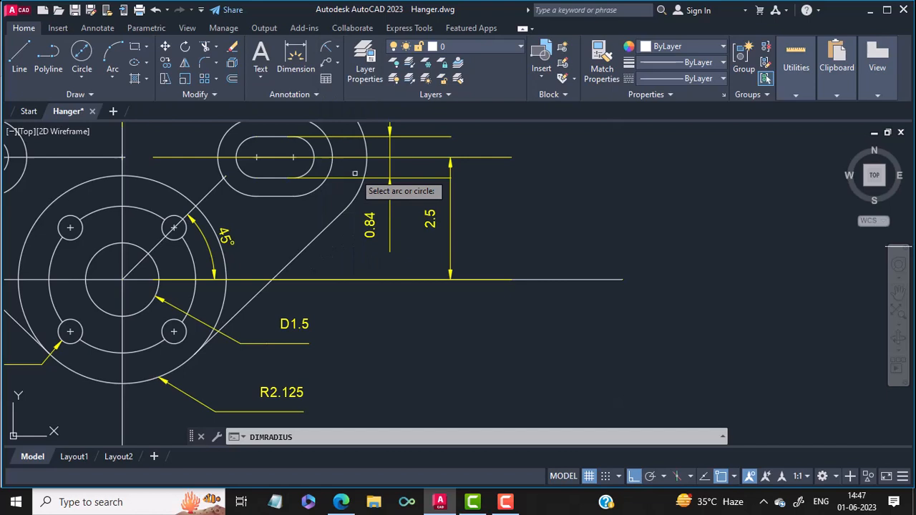
click(191, 294)
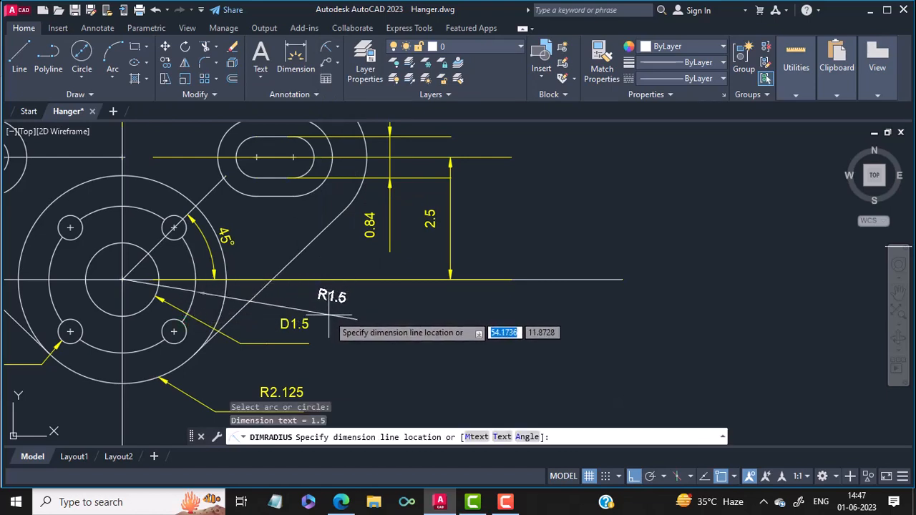
click(328, 314)
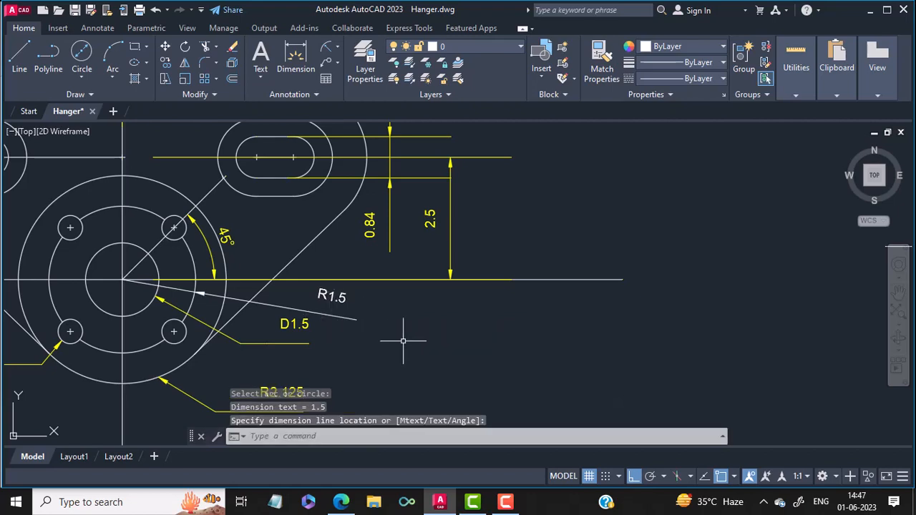
Step: Draw a circle of radius 1.5 concentric with the new 1.5 diameter circle
middle_drag(483, 323, 64, 334)
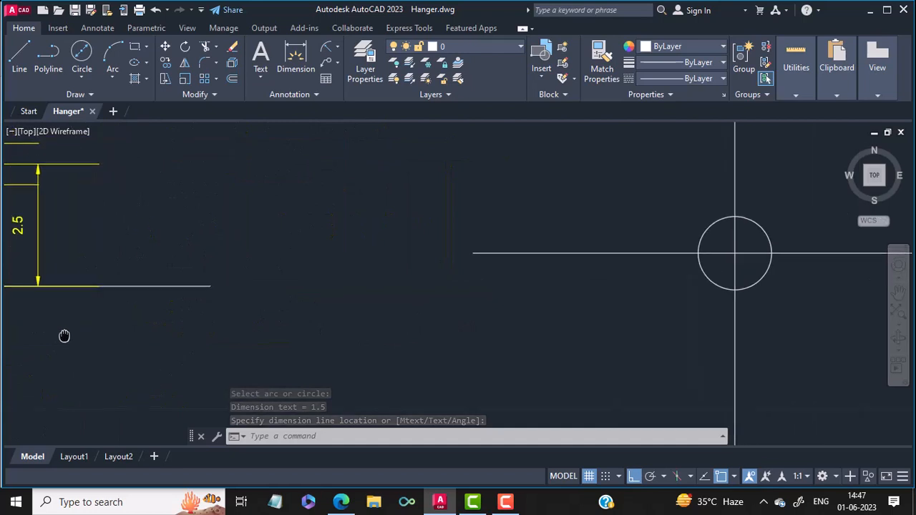
click(88, 76)
click(104, 123)
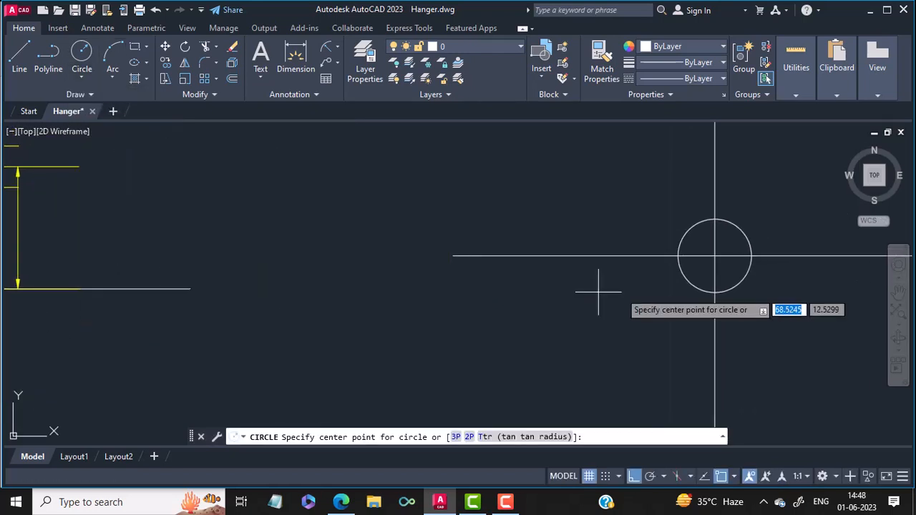
click(714, 255)
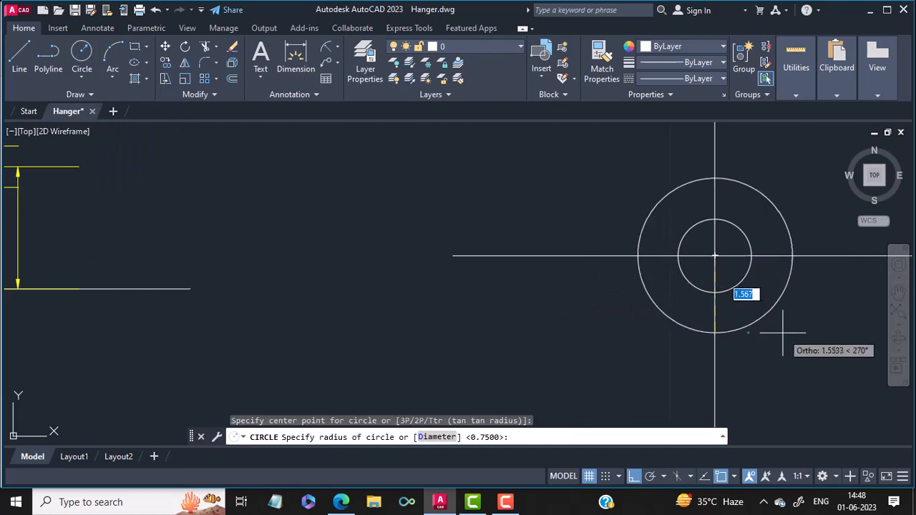
text(1.)
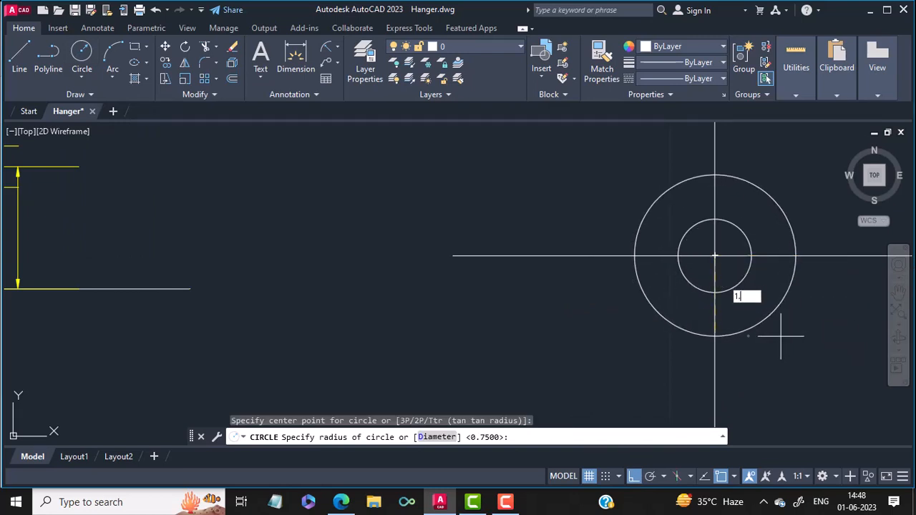
key(Return)
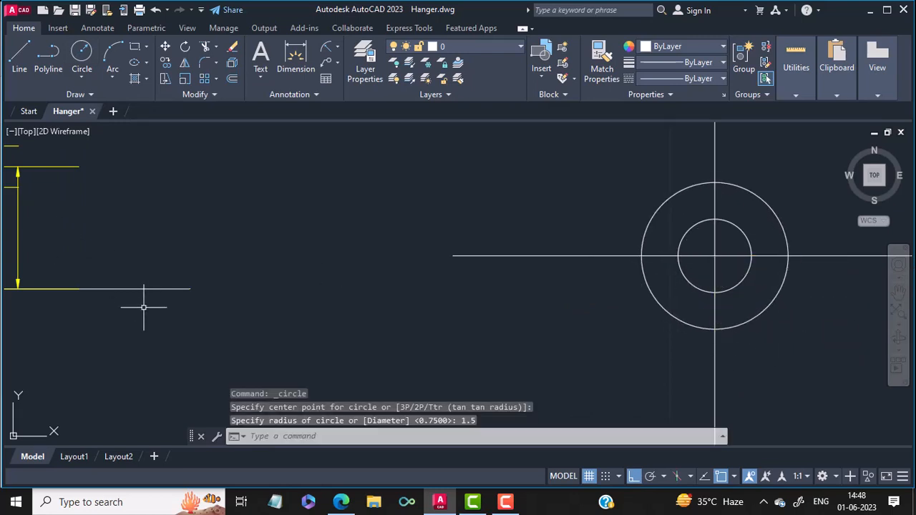
Step: Draw a circle of radius 2.125 concentric with the two new hub circles
middle_drag(145, 306, 593, 274)
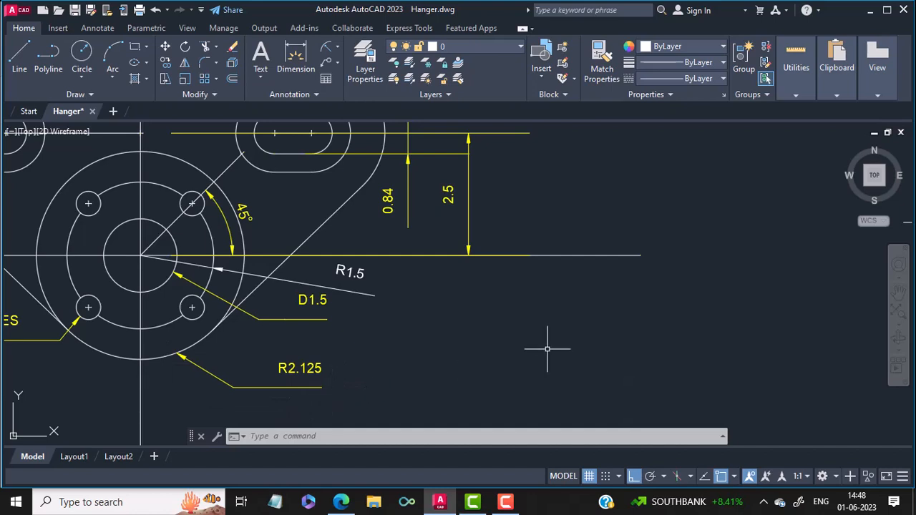
middle_drag(546, 348, 9, 354)
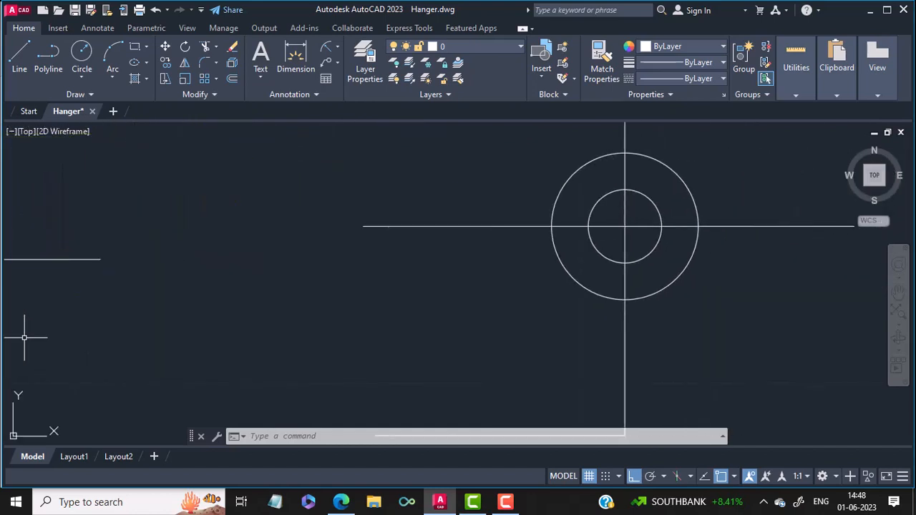
click(78, 78)
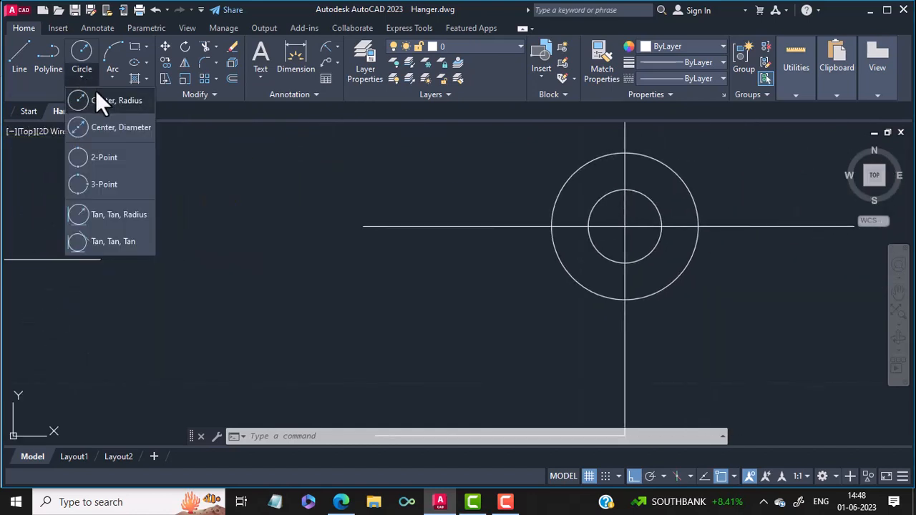
click(107, 100)
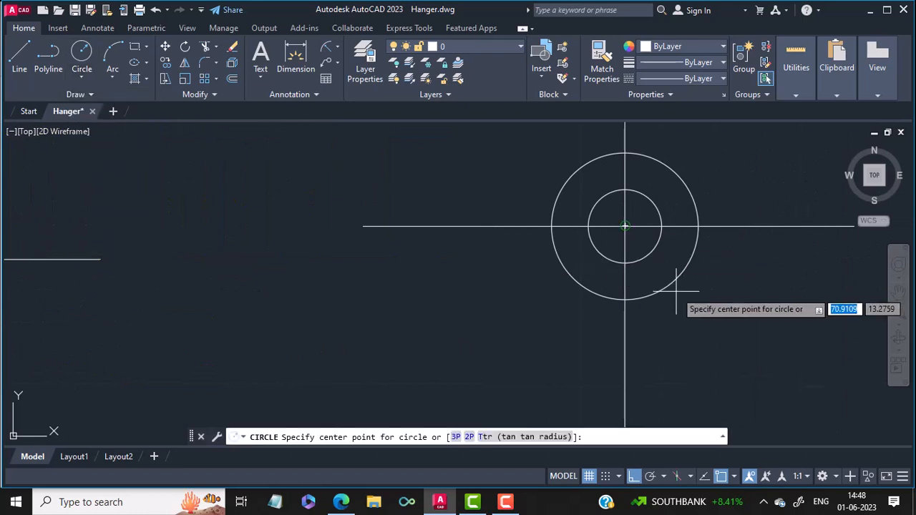
click(625, 226)
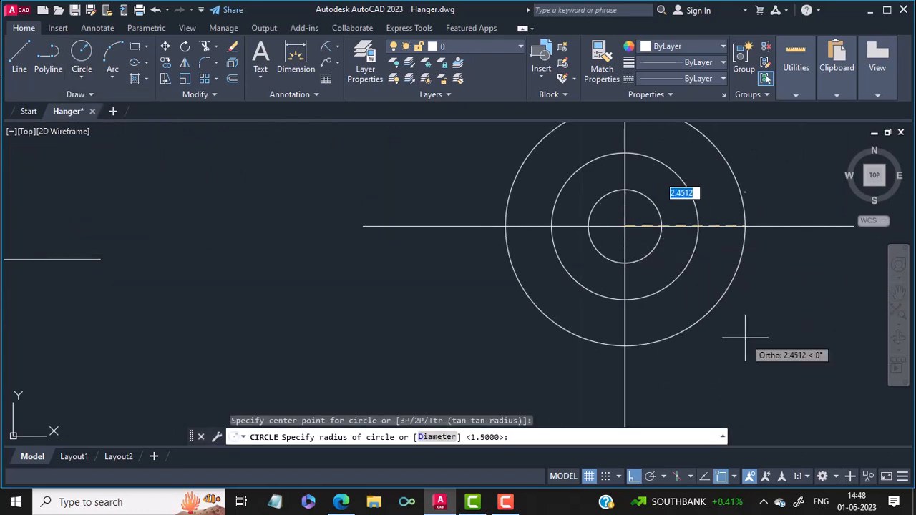
text(2.)
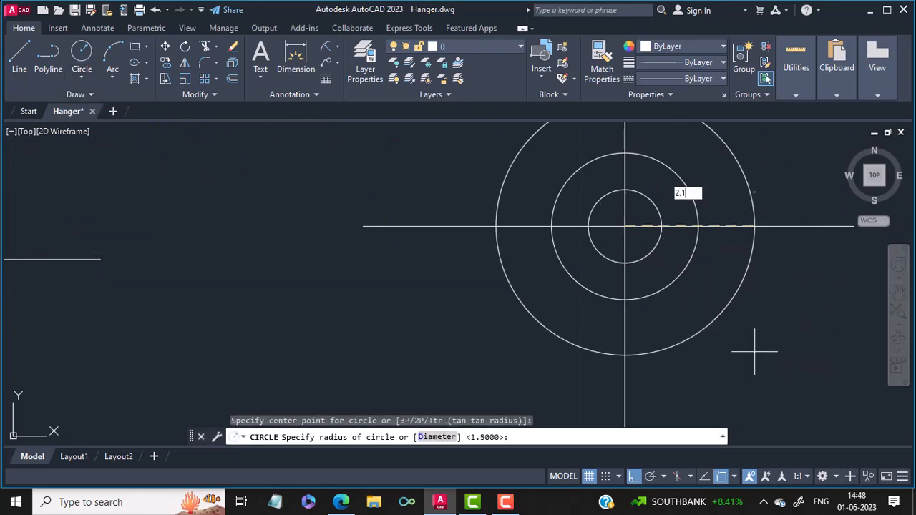
key(Return)
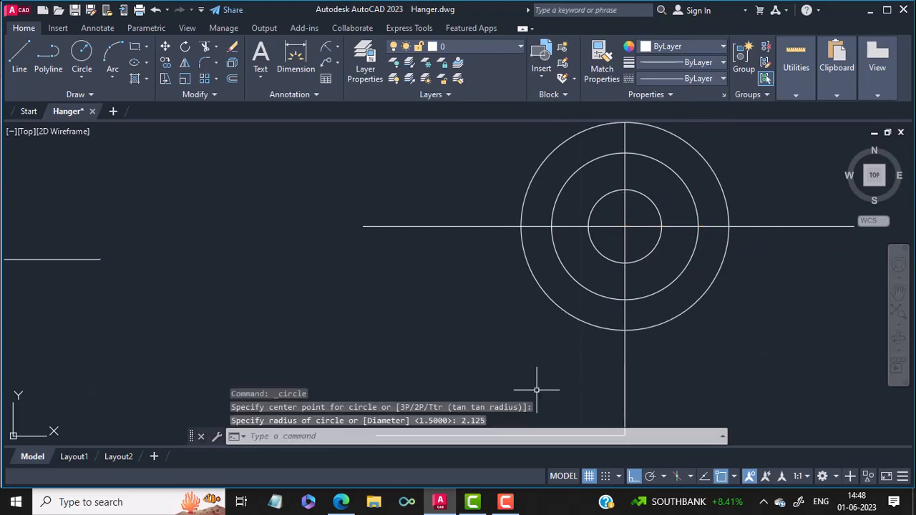
Step: Examine the small-hole callout and the angle dimension on the reference hanger's hub
mouse_move(259, 378)
middle_down()
mouse_move(548, 391)
mouse_move(864, 363)
middle_up()
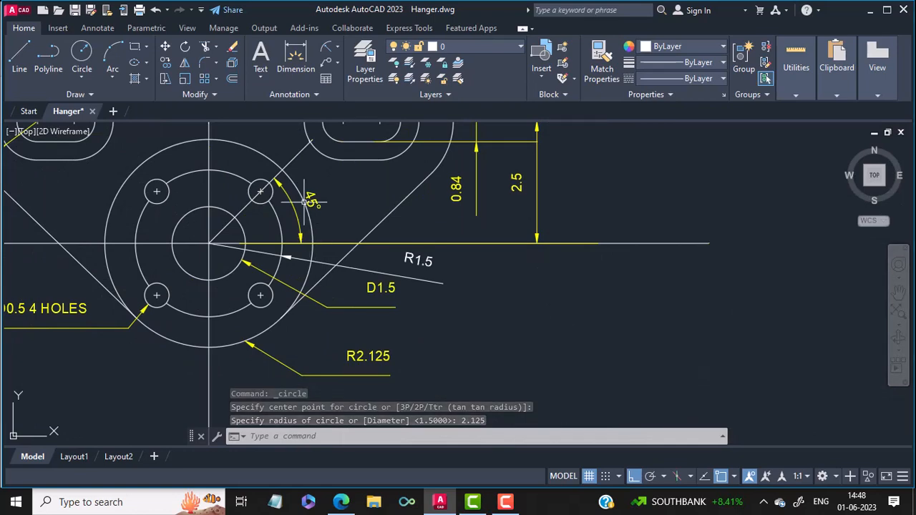
middle_drag(188, 234, 413, 223)
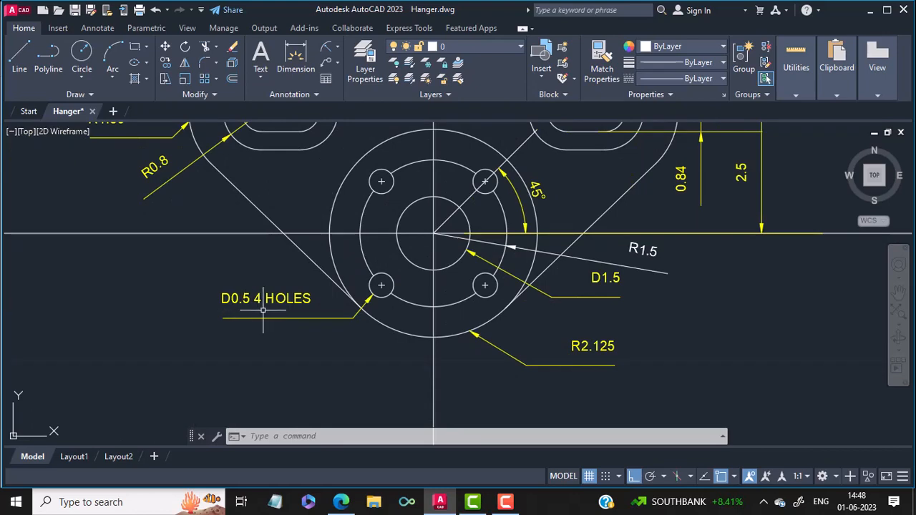
mouse_move(575, 308)
middle_down()
mouse_move(530, 320)
mouse_move(346, 324)
middle_up()
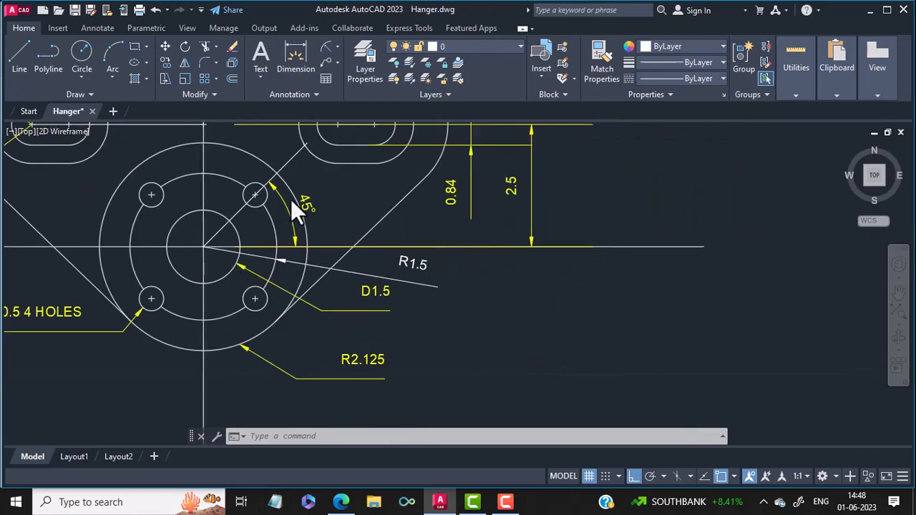
right_click(298, 241)
key(Escape)
click(319, 194)
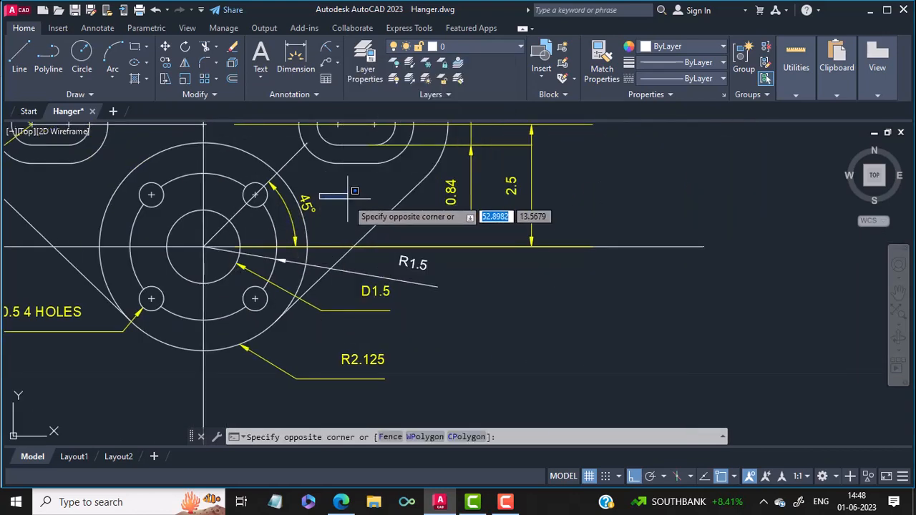
key(Escape)
Step: Turn ortho mode off and draw a line 2 units long at 45° from the centre of the new hub circles
mouse_move(585, 239)
middle_down()
mouse_move(86, 352)
mouse_move(0, 355)
middle_up()
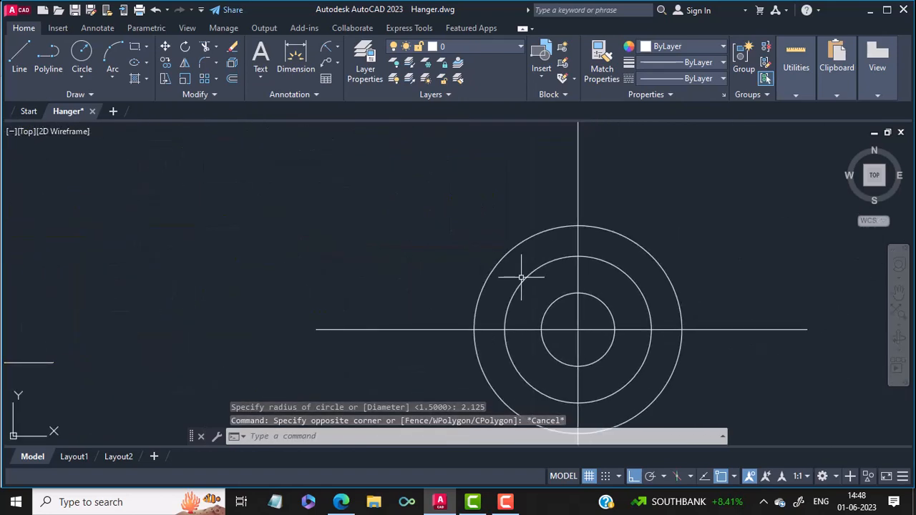
text(l)
key(Return)
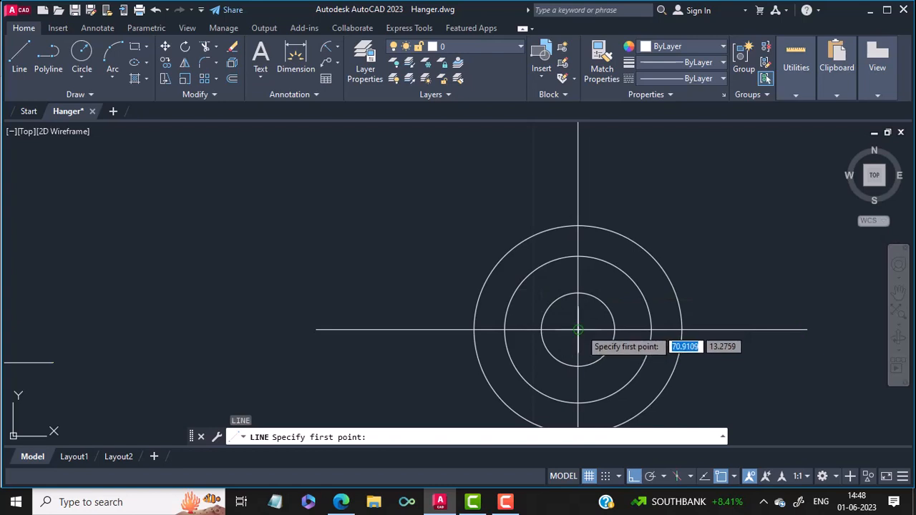
click(579, 330)
key(F8)
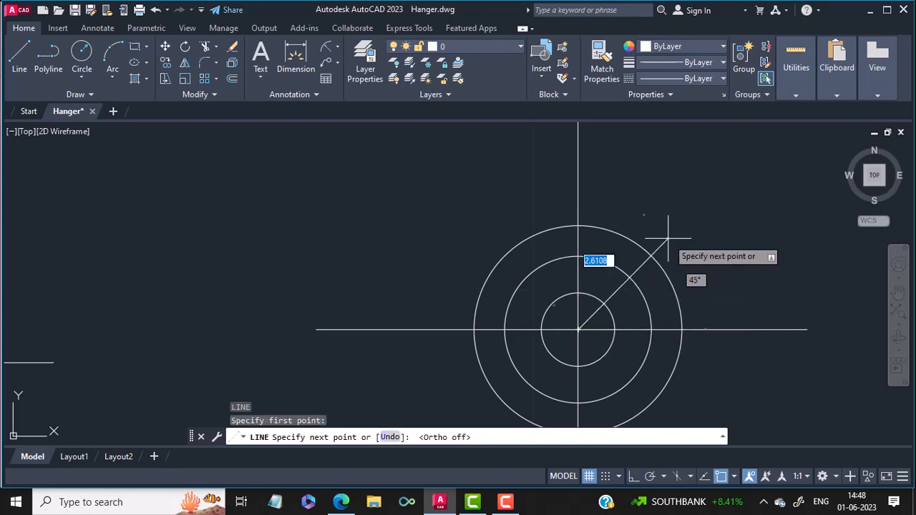
text(2<)
key(Tab)
text(4)
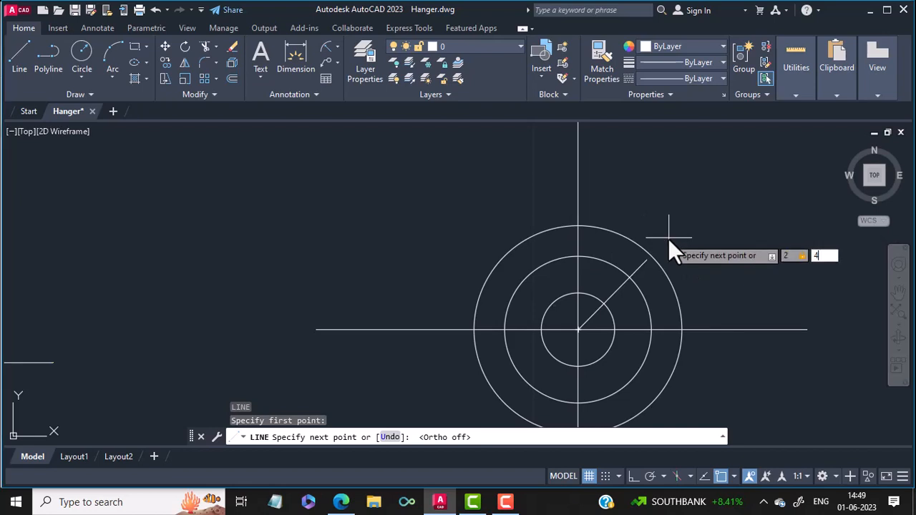
text(5)
key(Return)
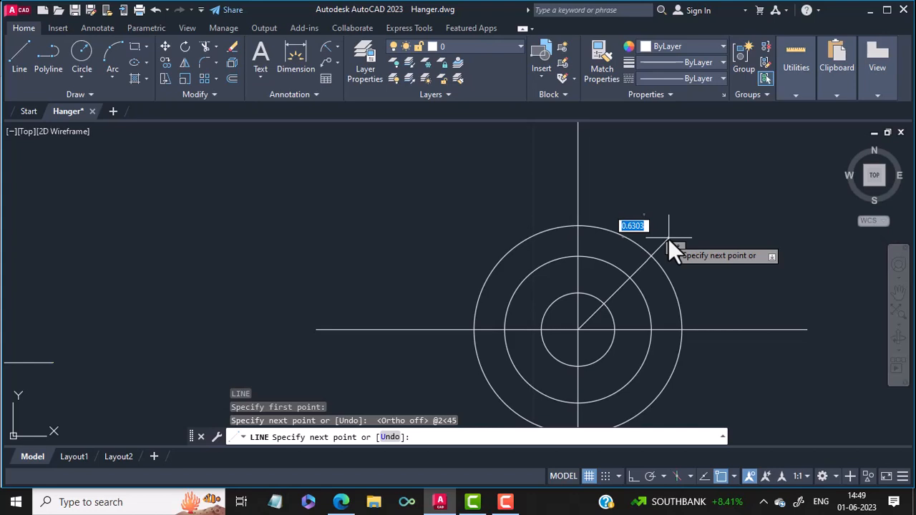
key(Return)
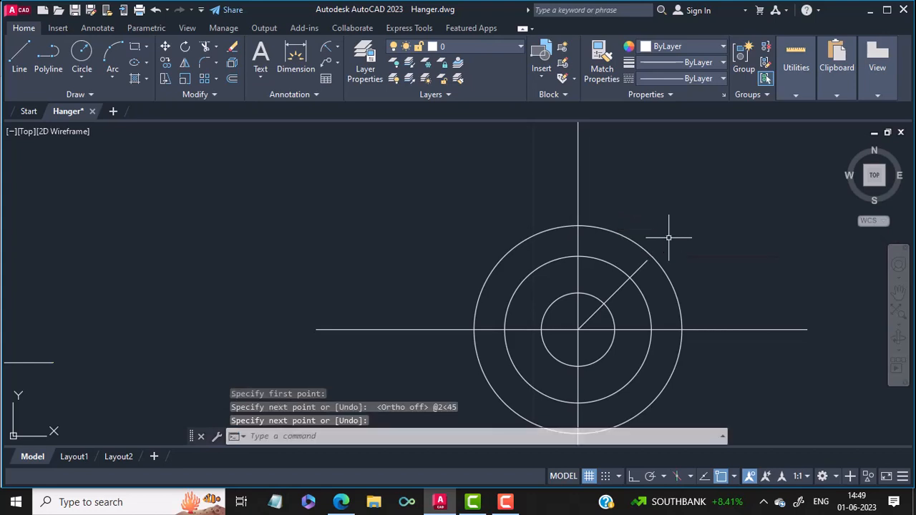
mouse_move(436, 330)
middle_down()
mouse_move(450, 307)
mouse_move(723, 163)
mouse_move(826, 308)
middle_up()
middle_drag(52, 248, 344, 243)
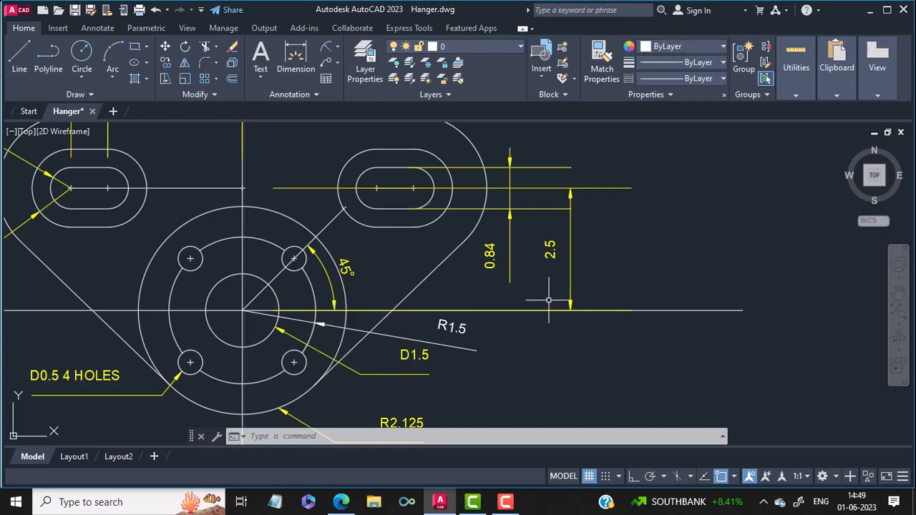
middle_drag(549, 301, 382, 309)
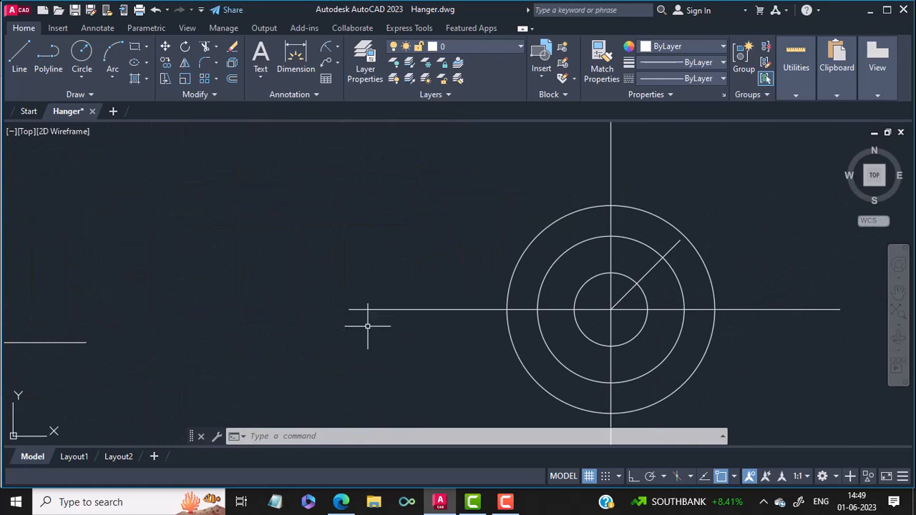
text(c)
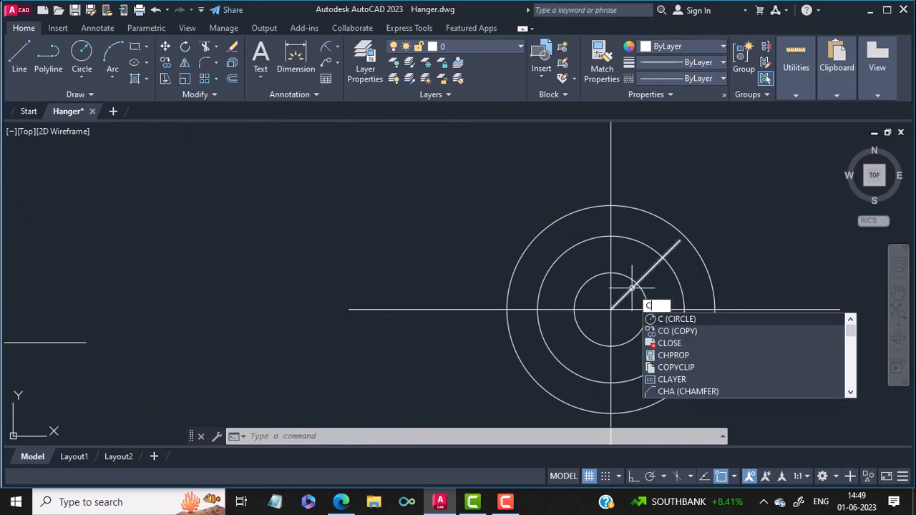
key(Return)
key(Escape)
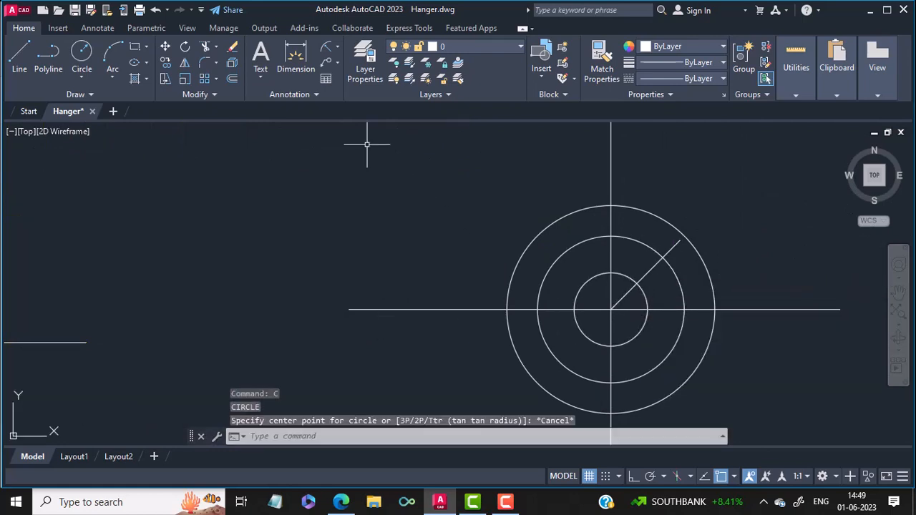
Step: Draw a 0.5 diameter circle centred where the 45° line crosses the 1.5 radius circle
click(89, 77)
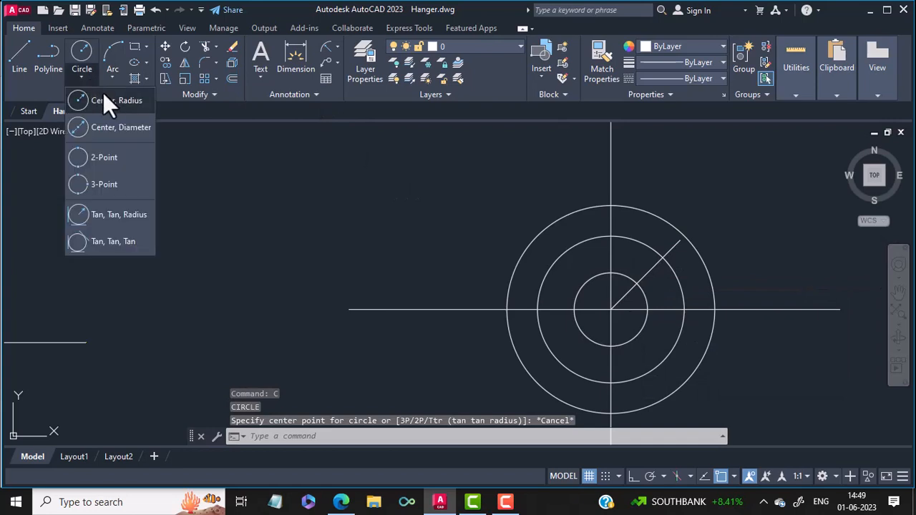
click(107, 126)
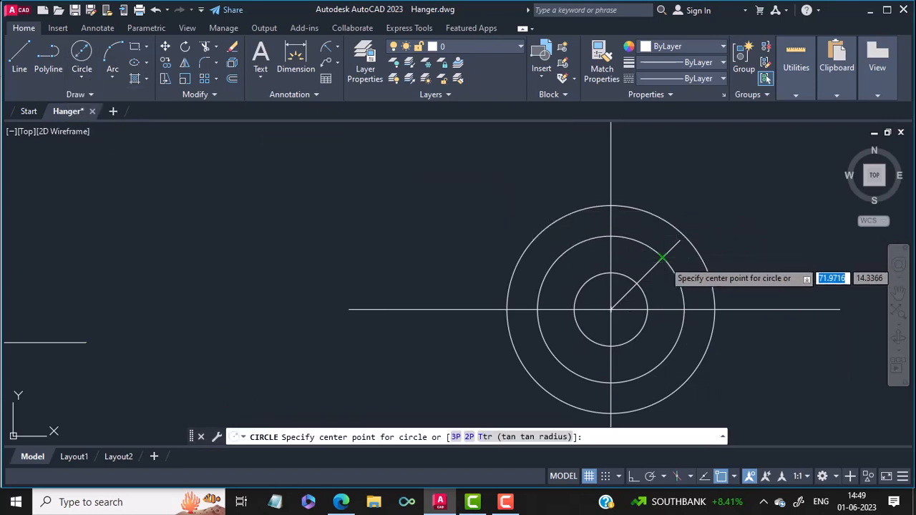
click(664, 258)
text(d)
key(Return)
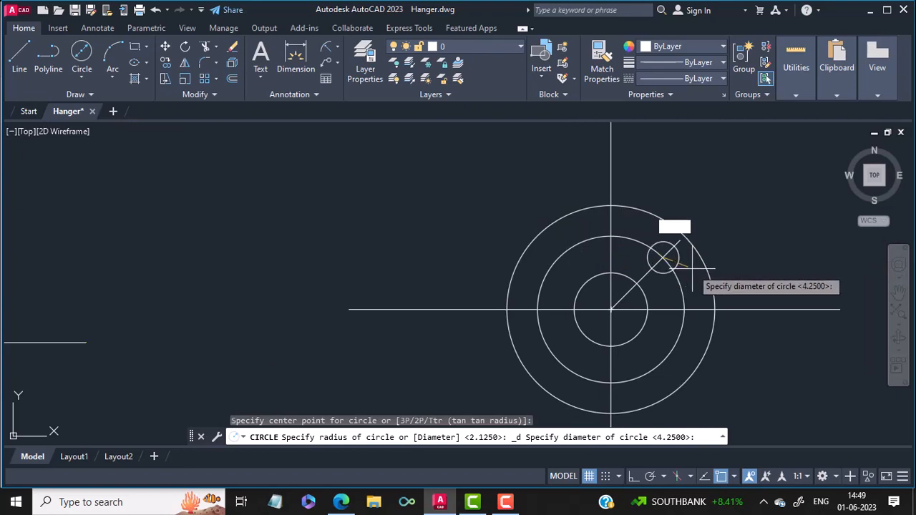
text(0.5)
key(Return)
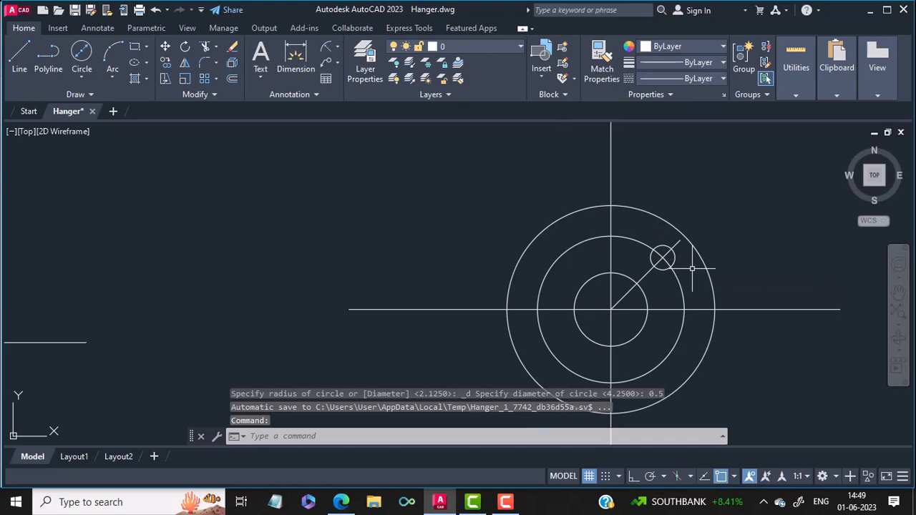
Step: Compare the new hub with the four small holes and the 45° angle on the reference hanger's hub
mouse_move(642, 311)
middle_down()
mouse_move(877, 259)
mouse_move(913, 222)
middle_up()
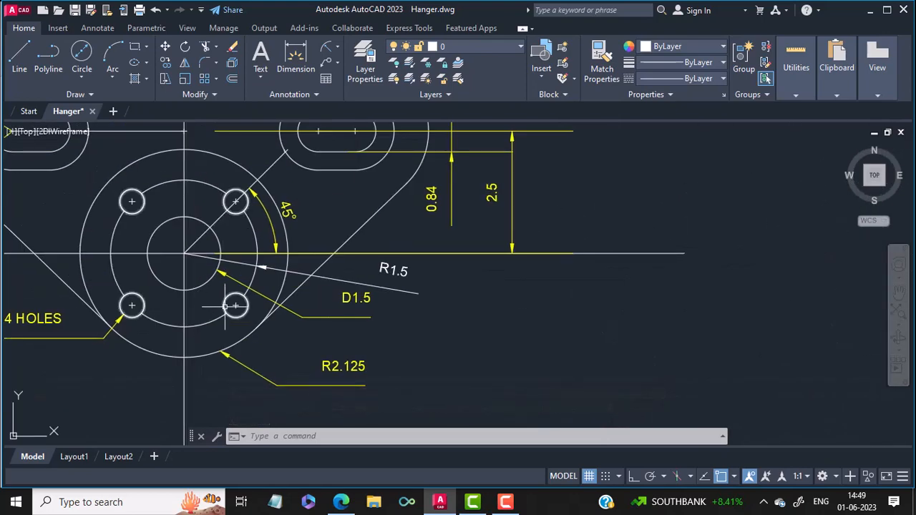
scroll(485, 303, up, 2)
mouse_move(484, 302)
middle_down()
mouse_move(266, 338)
mouse_move(43, 330)
middle_up()
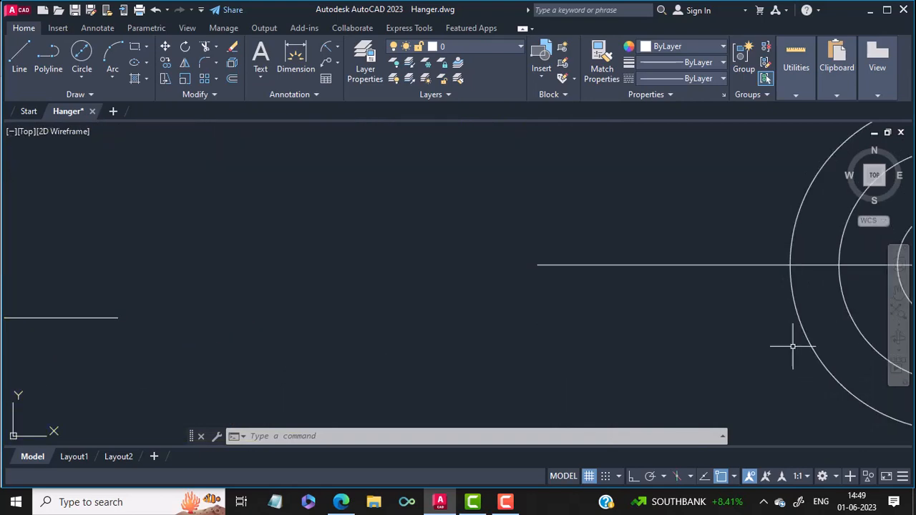
scroll(793, 347, down, 2)
middle_drag(827, 343, 482, 370)
scroll(589, 342, up, 1)
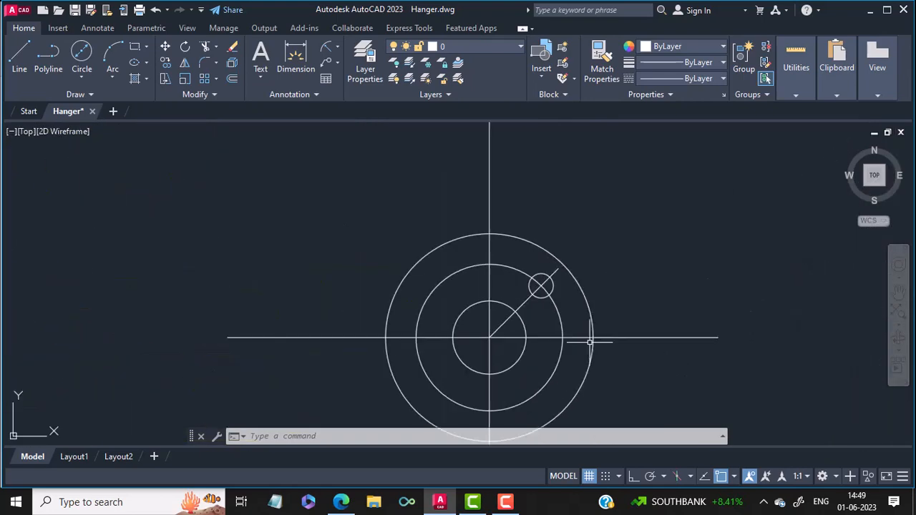
mouse_move(589, 342)
middle_down()
mouse_move(551, 333)
mouse_move(562, 319)
middle_up()
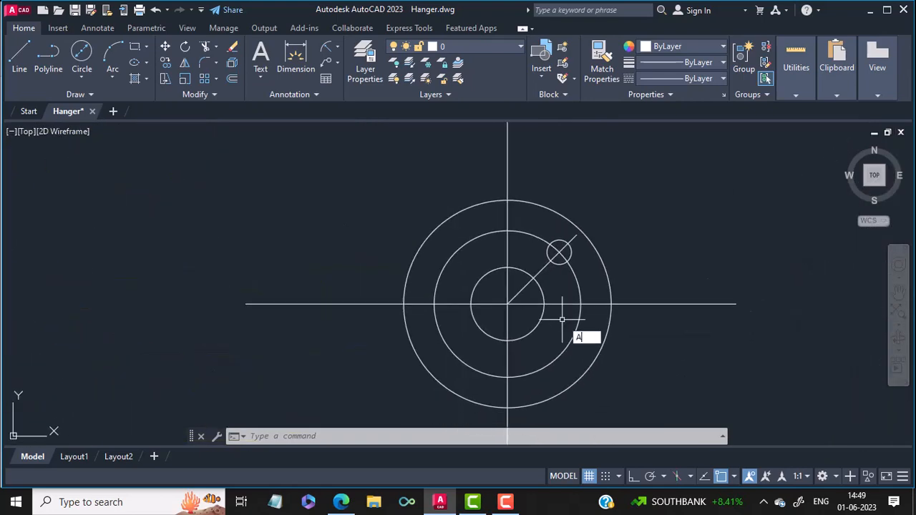
Step: Create a polar array of the 0.5 diameter circle around the new hub's centre with 4 items
text(RRA)
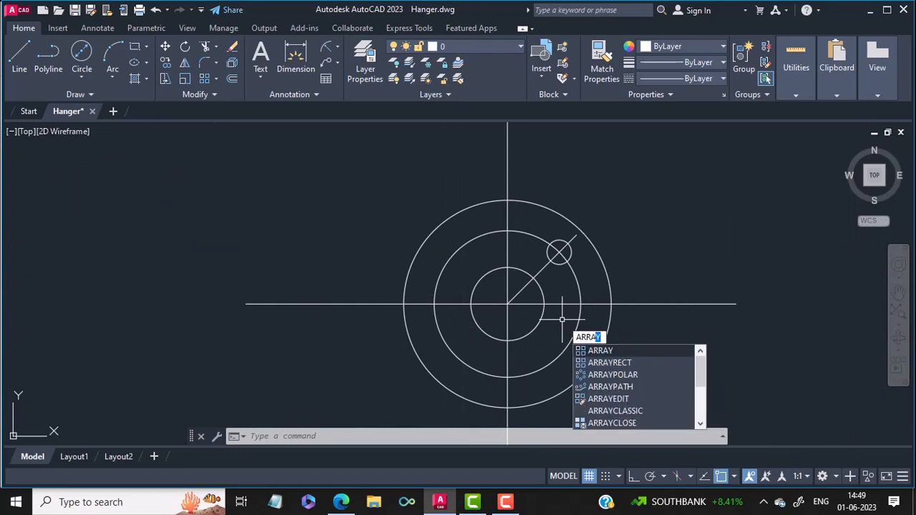
text(Y)
key(Return)
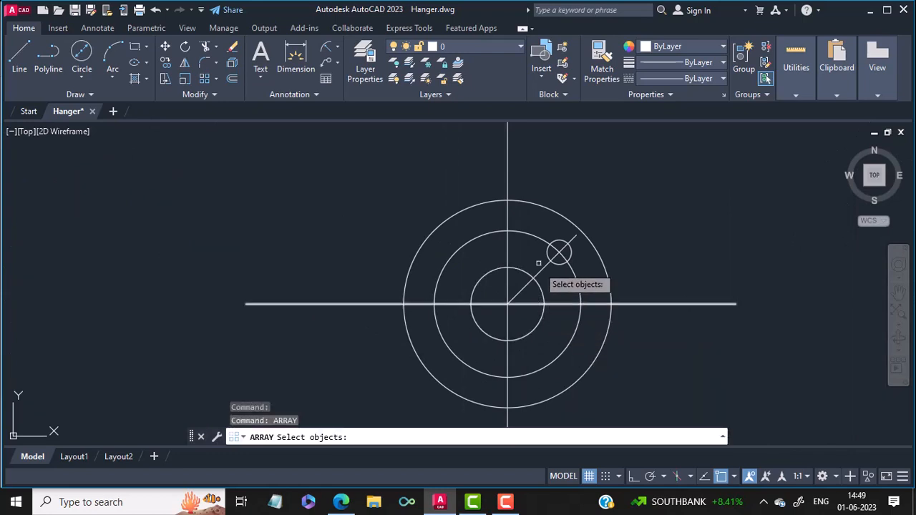
click(558, 253)
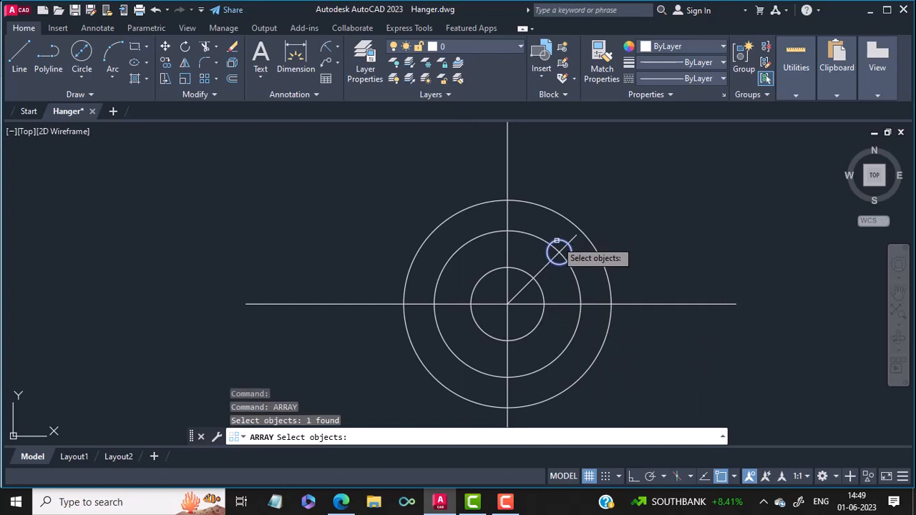
key(Return)
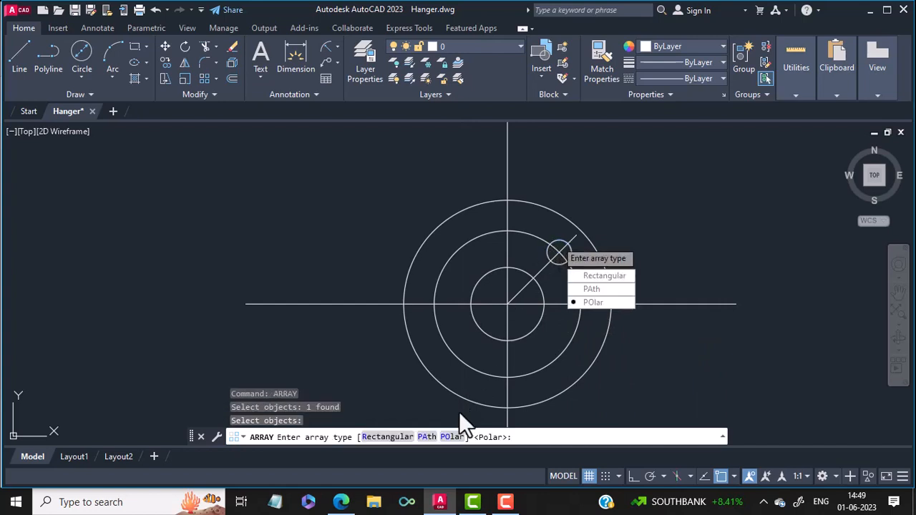
click(452, 438)
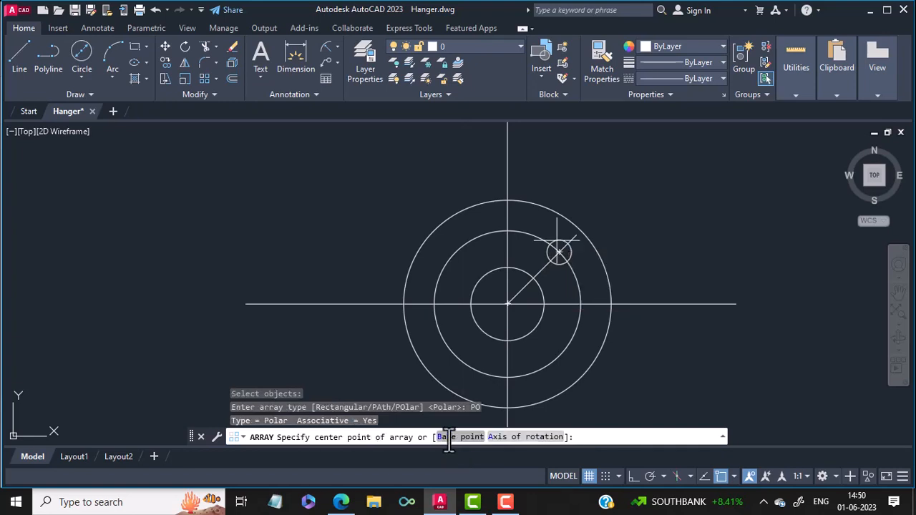
click(507, 304)
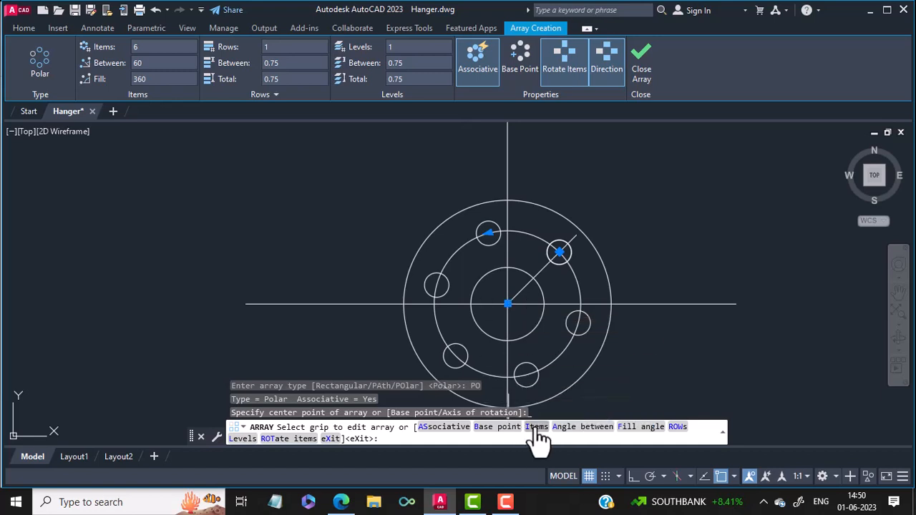
click(535, 428)
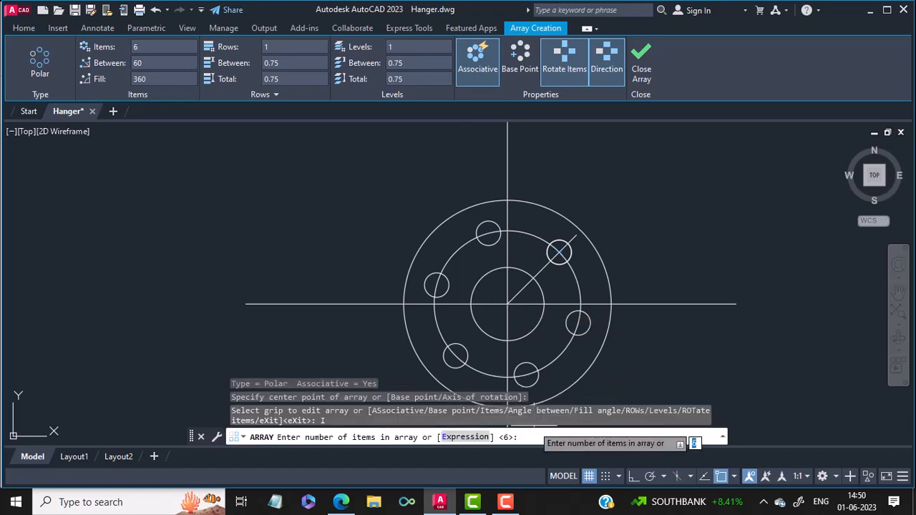
text(4)
key(Return)
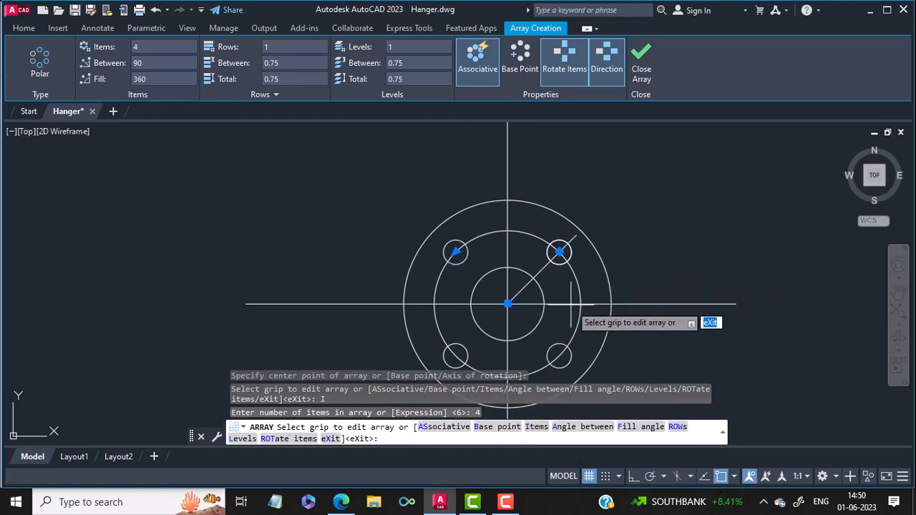
Step: Finish the polar array and offset the new hub's horizontal centreline 2.5 units upward
mouse_move(388, 317)
middle_down()
mouse_move(572, 287)
mouse_move(914, 269)
middle_up()
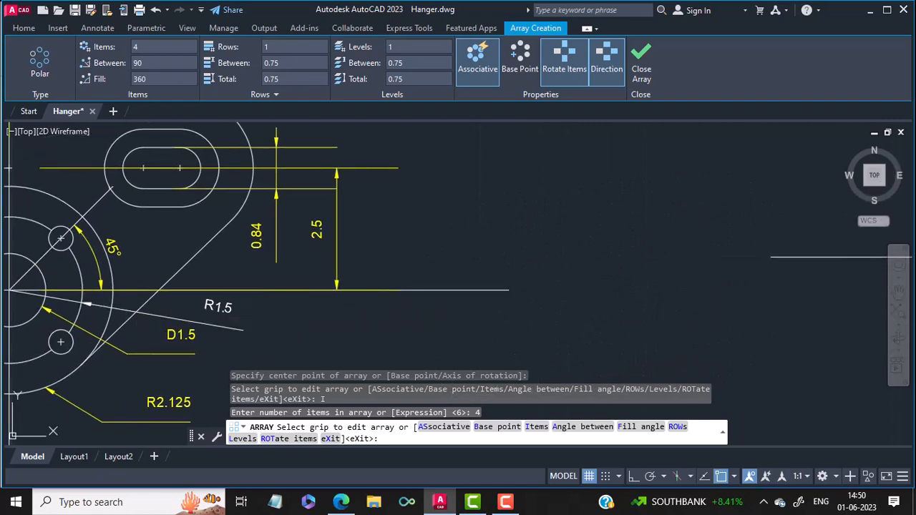
middle_drag(127, 307, 335, 284)
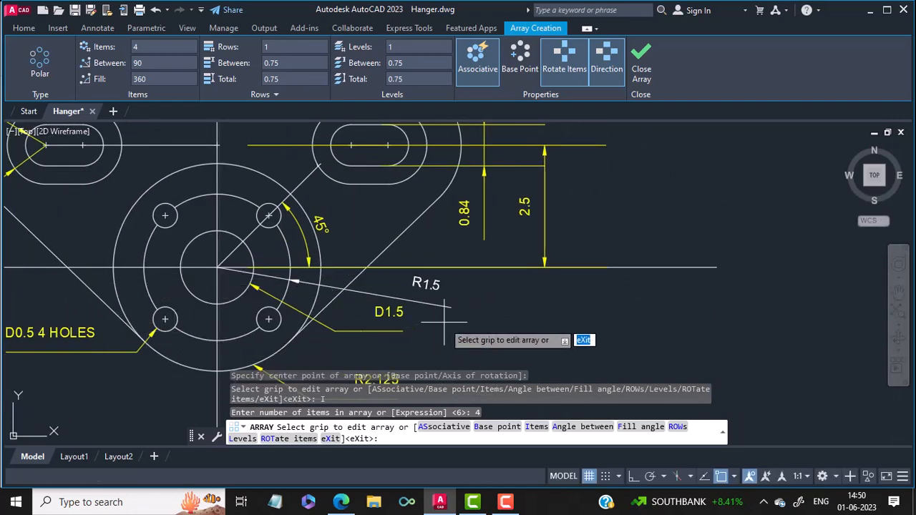
mouse_move(444, 325)
middle_down()
mouse_move(375, 343)
mouse_move(2, 390)
mouse_move(165, 344)
mouse_move(111, 341)
mouse_move(503, 418)
mouse_move(709, 378)
mouse_move(642, 381)
middle_up()
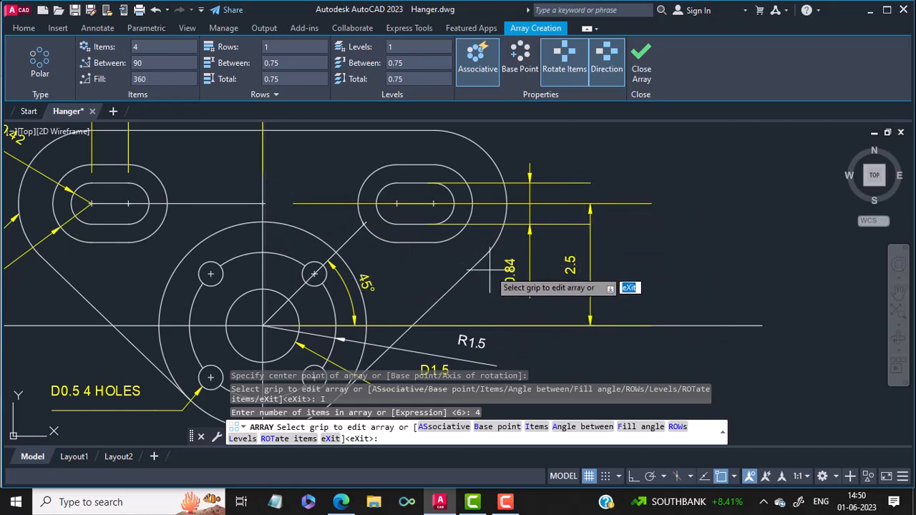
mouse_move(487, 271)
middle_down()
mouse_move(0, 275)
mouse_move(0, 285)
middle_up()
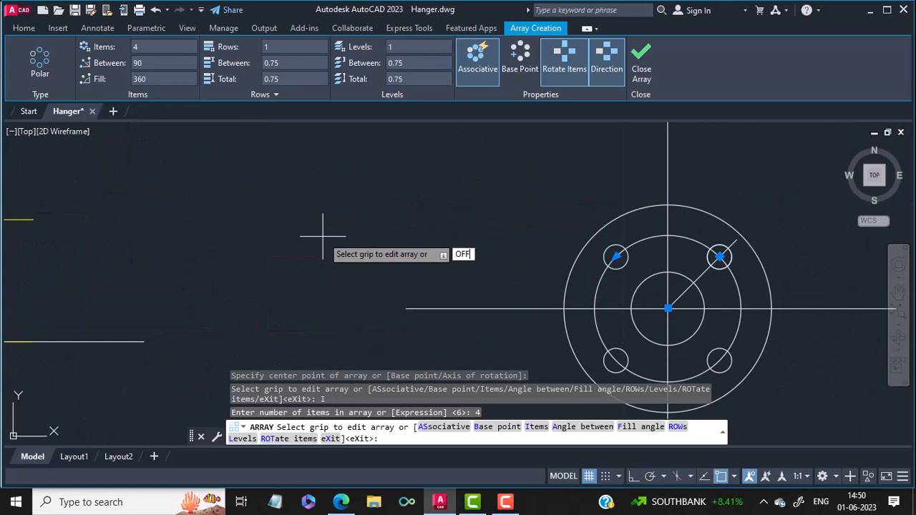
key(Return)
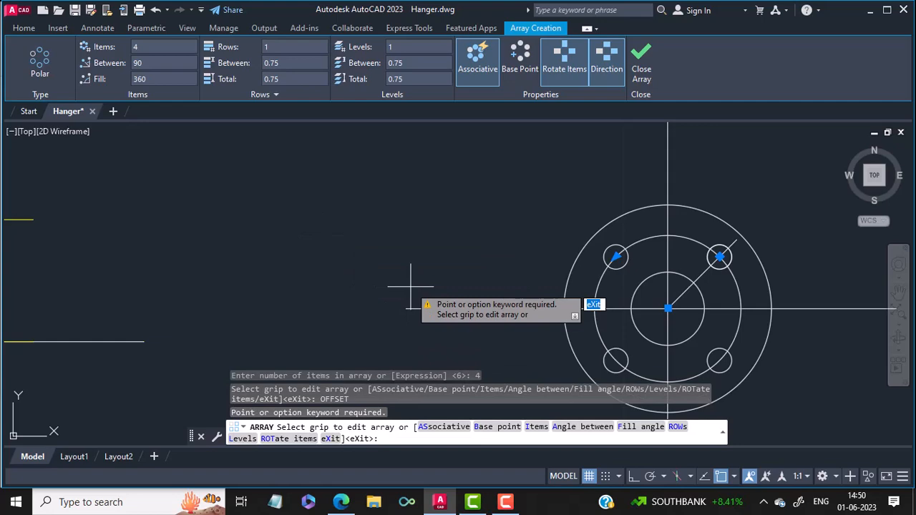
key(Escape)
text(OF)
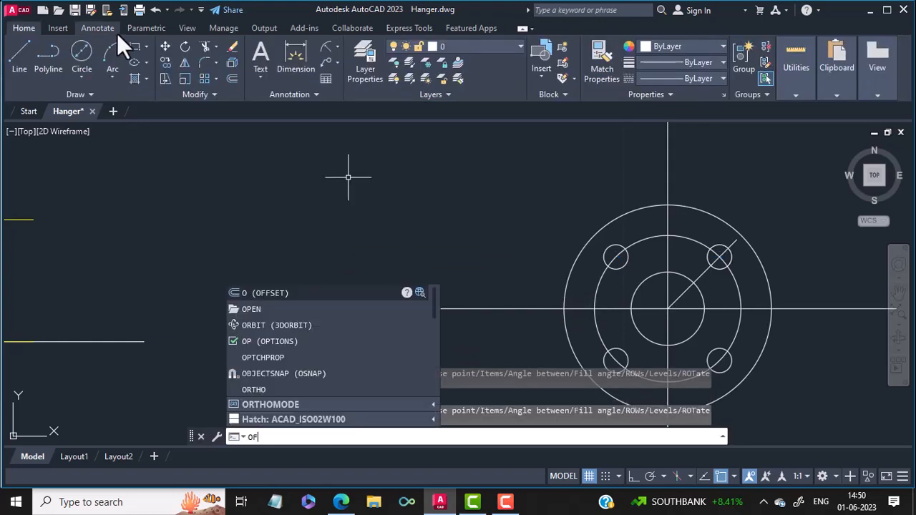
text(FSET)
key(Return)
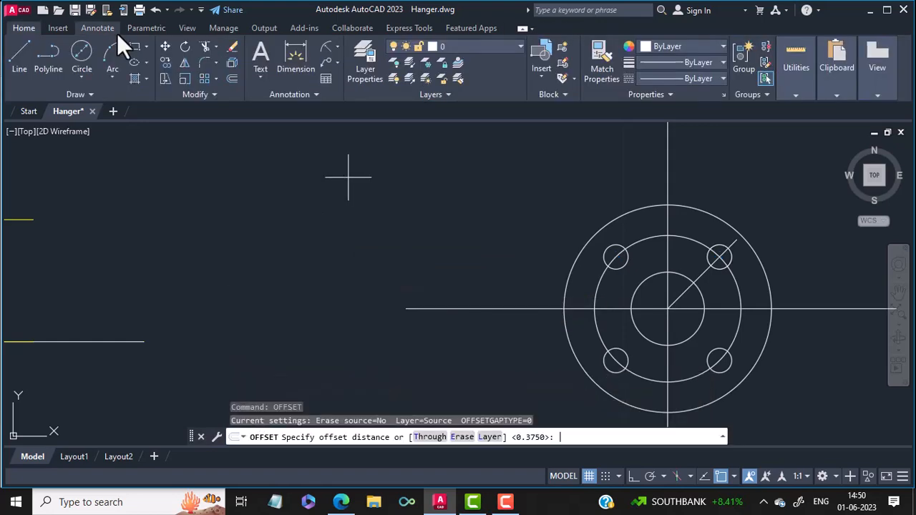
key(Return)
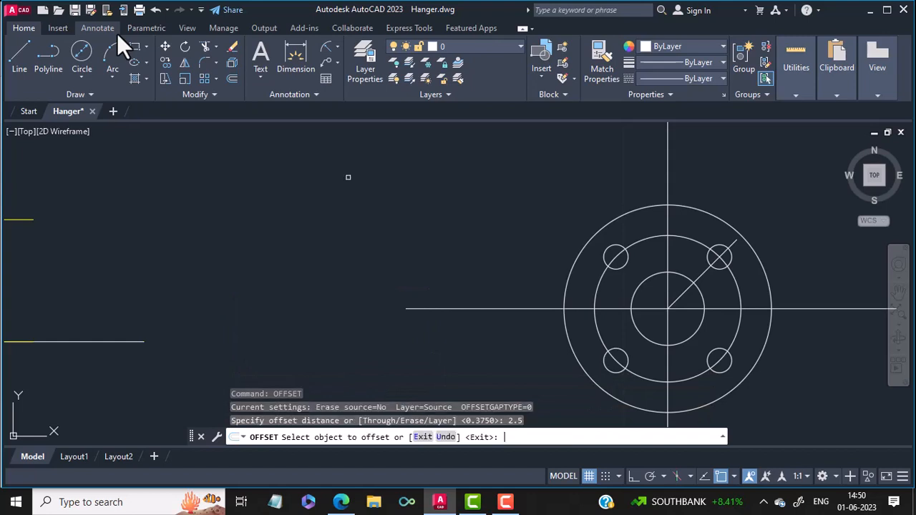
click(471, 309)
click(477, 271)
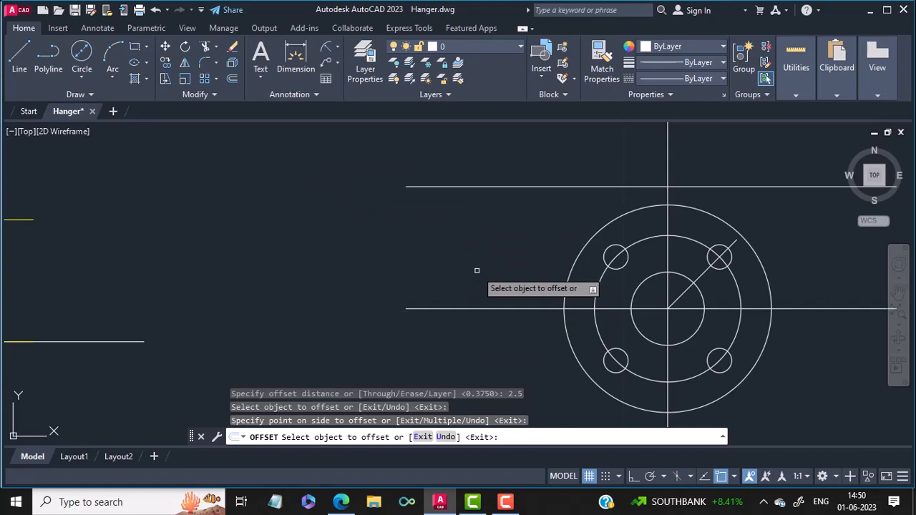
key(Return)
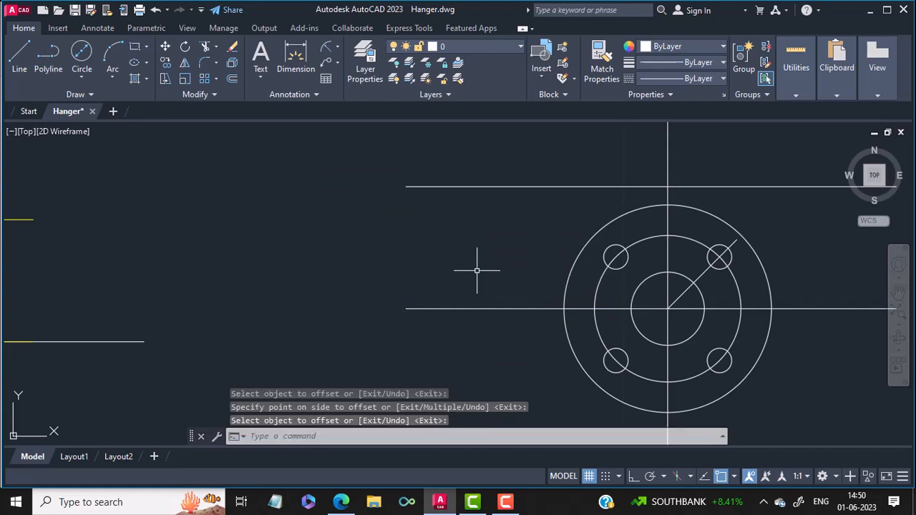
Step: Place a point where the offset line crosses the vertical centreline, and erase the offset line
key(Return)
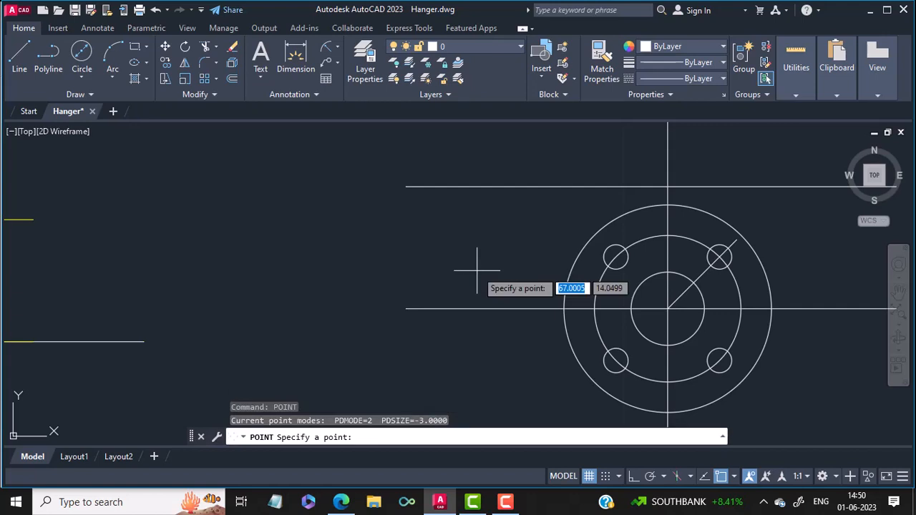
click(667, 186)
text(e)
key(Return)
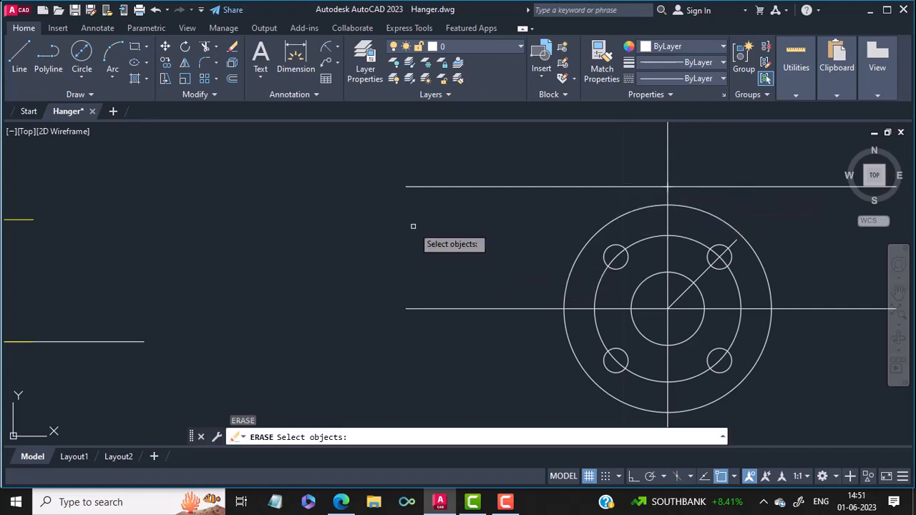
click(449, 185)
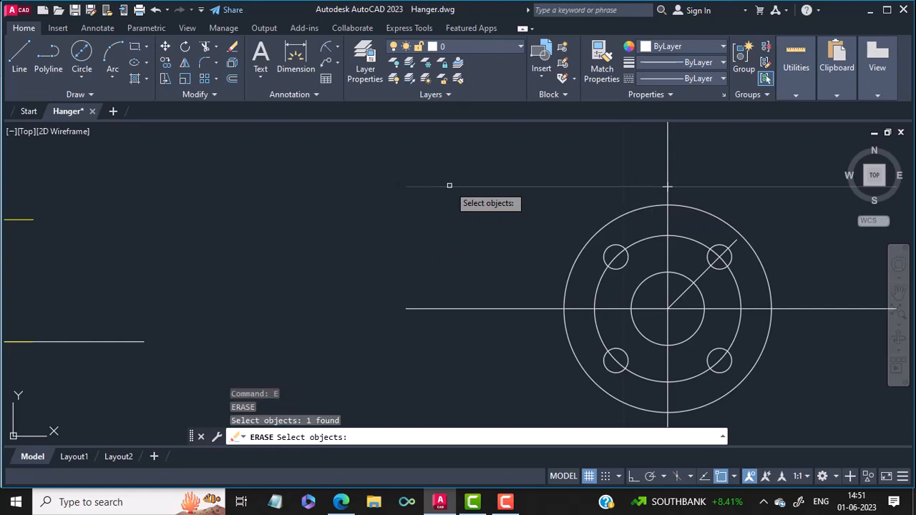
key(Return)
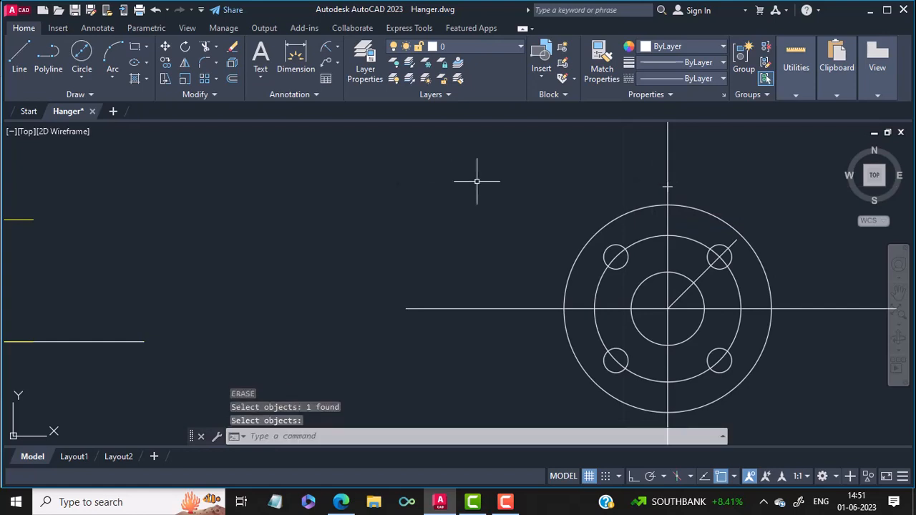
Step: Examine the horizontal dimensions that locate the left slot on the reference hanger
scroll(477, 181, down, 2)
middle_drag(351, 214, 716, 215)
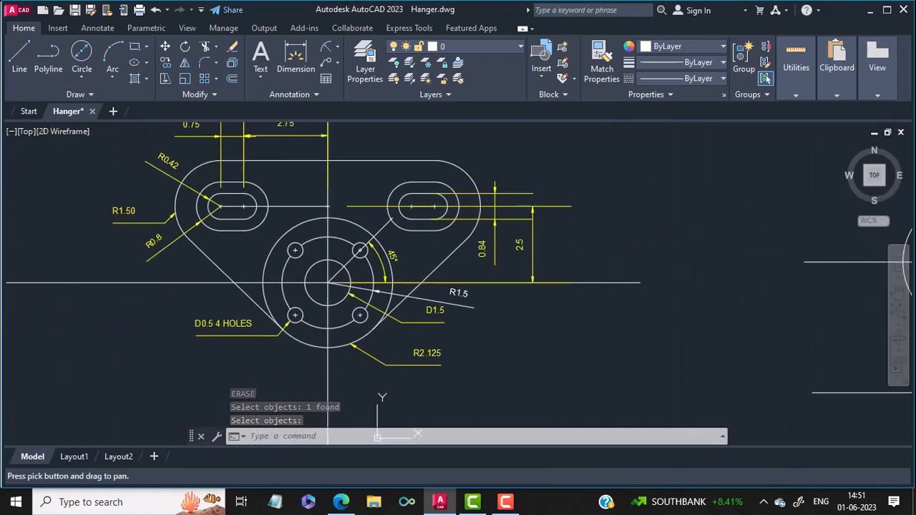
middle_drag(260, 170, 265, 209)
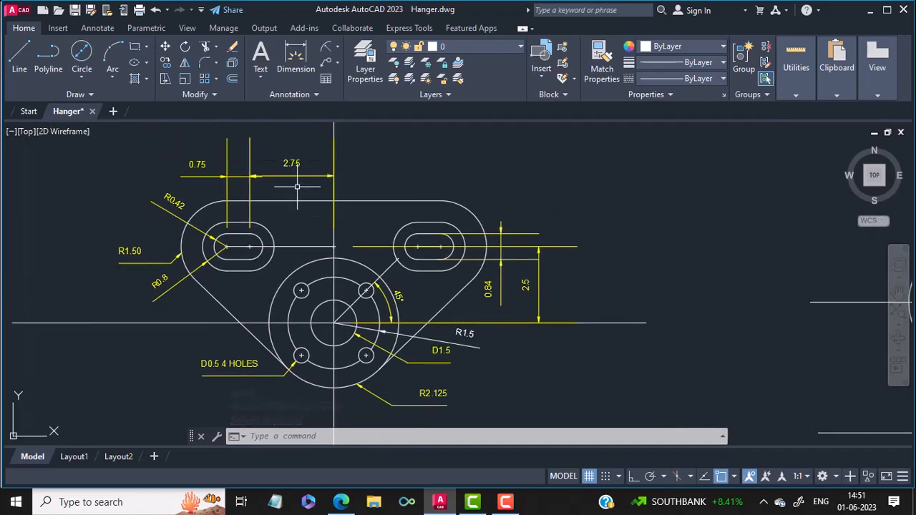
scroll(297, 187, up, 2)
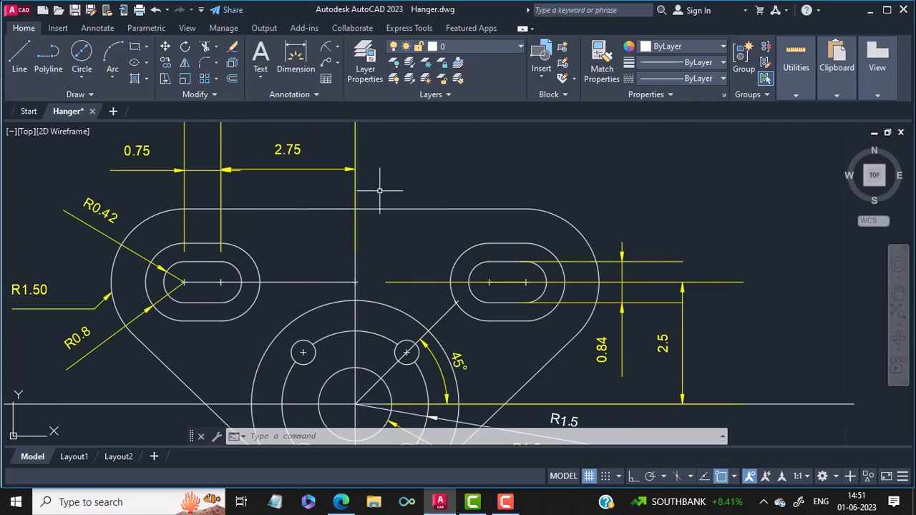
middle_drag(426, 194, 149, 186)
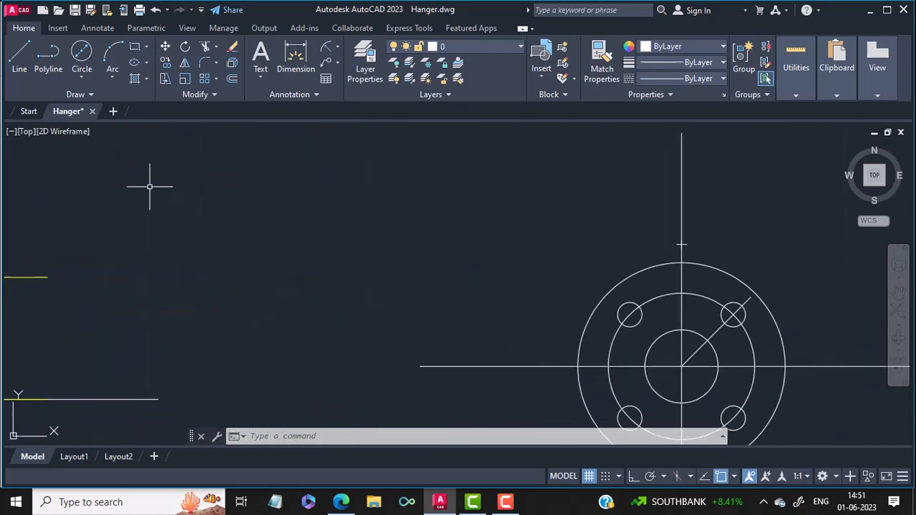
key(Return)
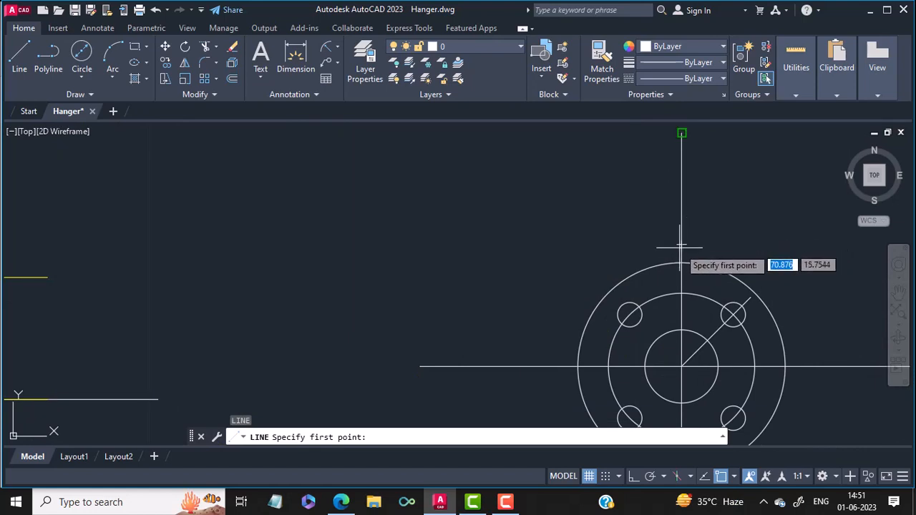
key(Escape)
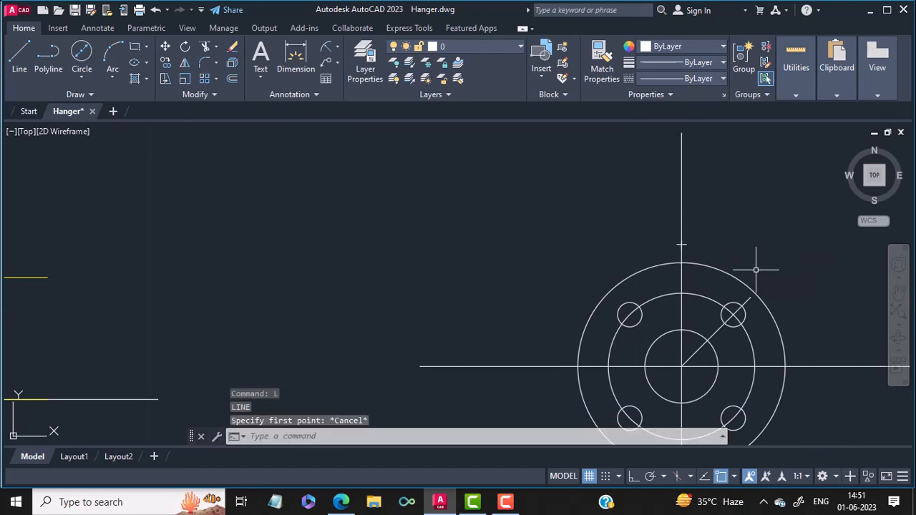
key(Return)
click(752, 297)
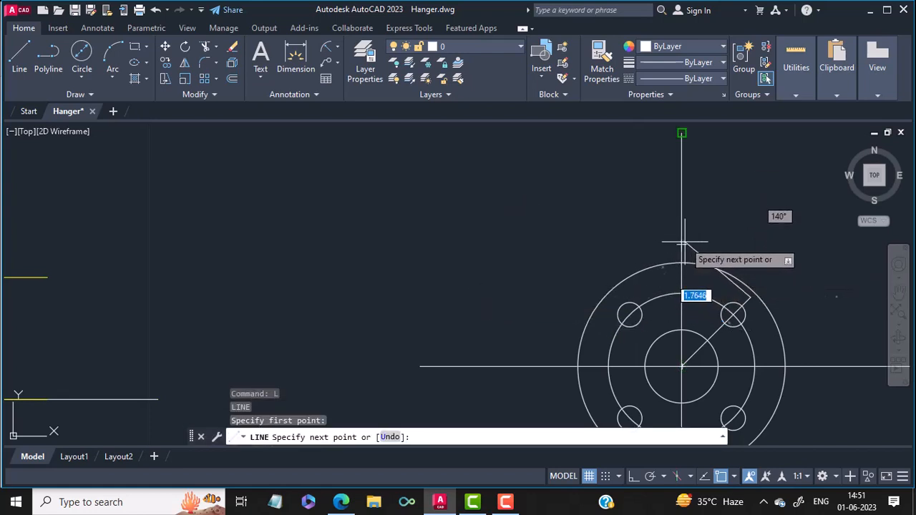
text(NEA)
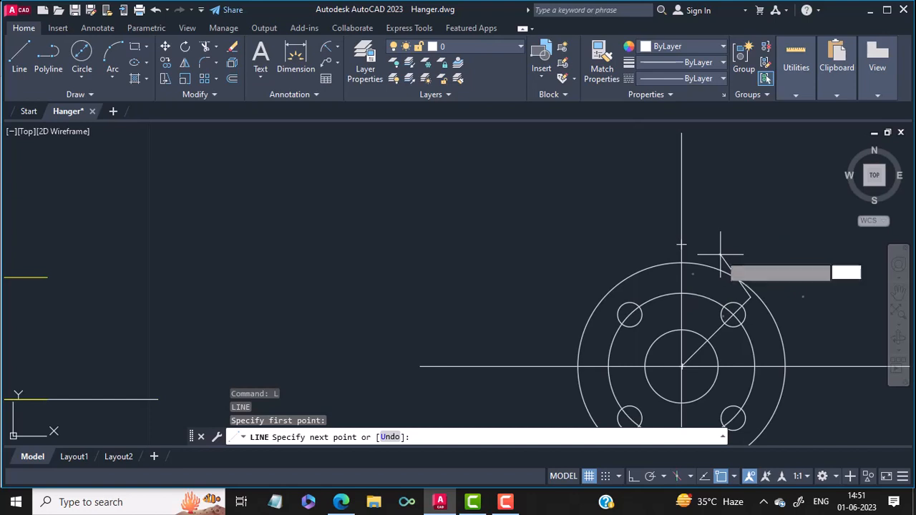
key(Return)
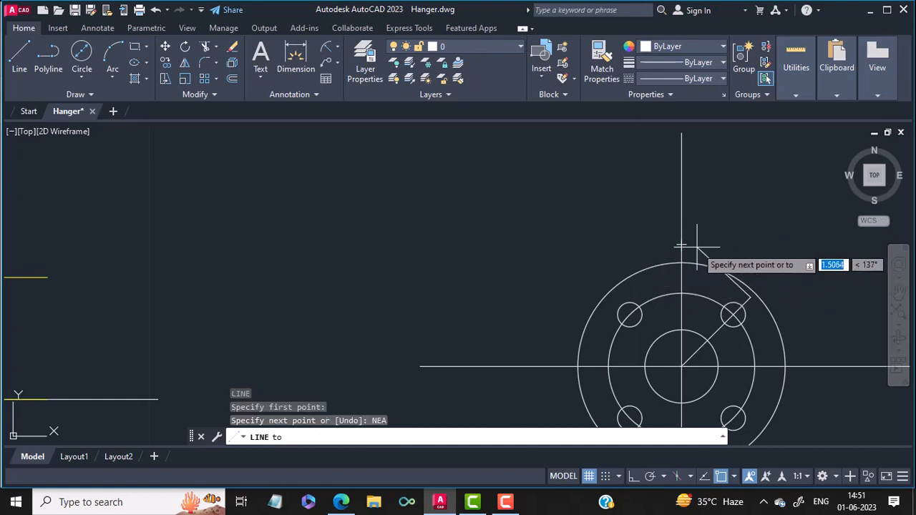
key(Escape)
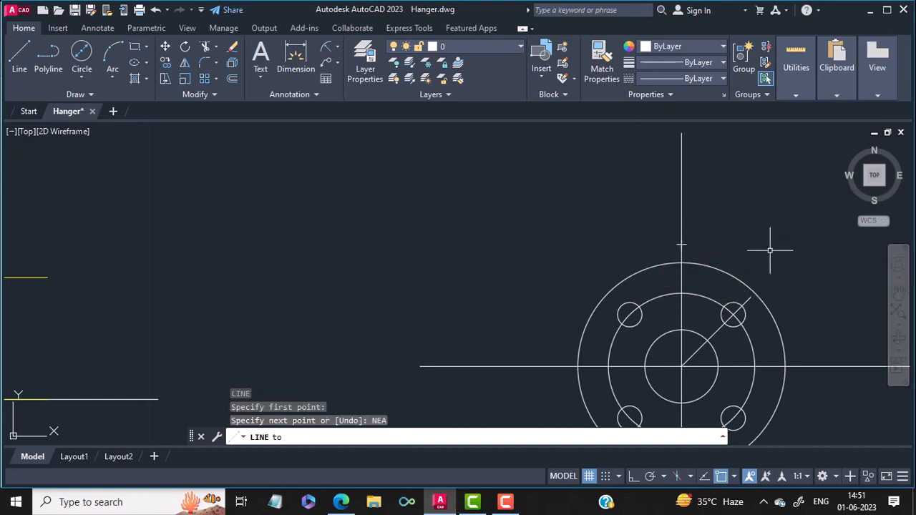
Step: Draw a horizontal line 2.75 units to the left from the point above the new hub, using Node snap and Ortho
key(space)
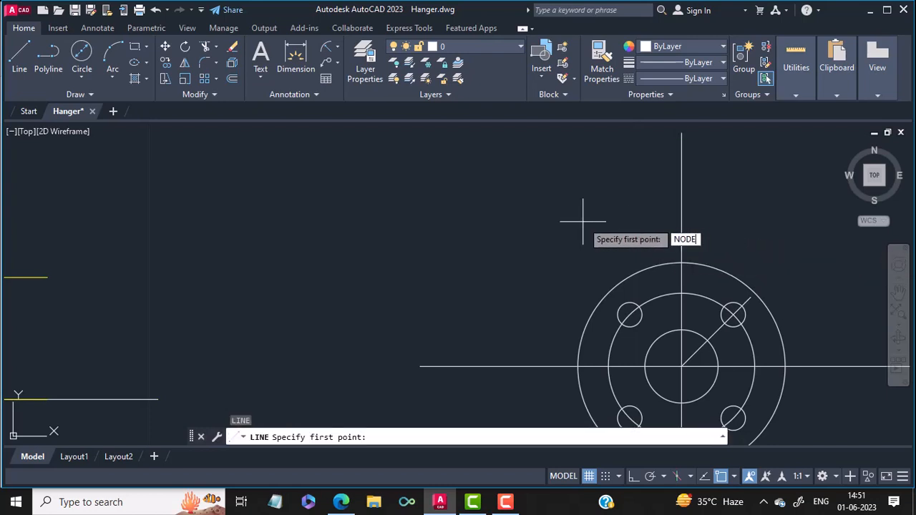
text(node)
key(space)
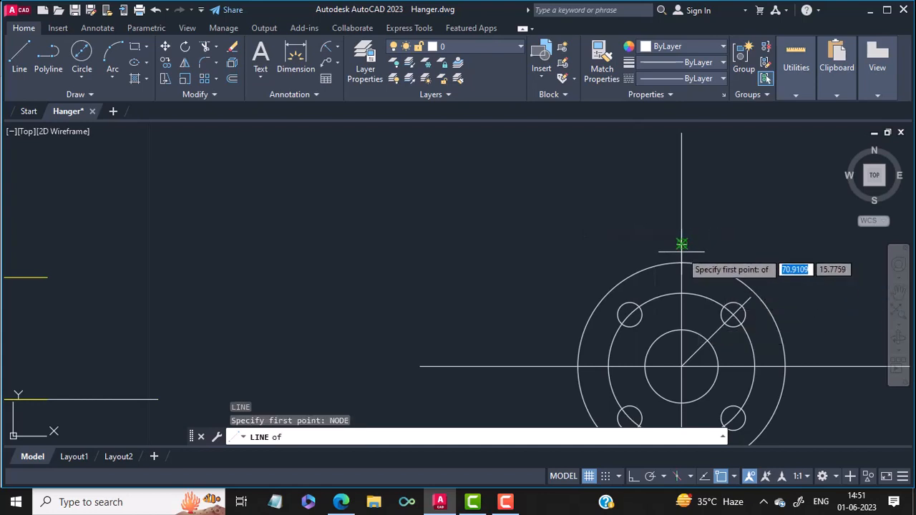
click(682, 245)
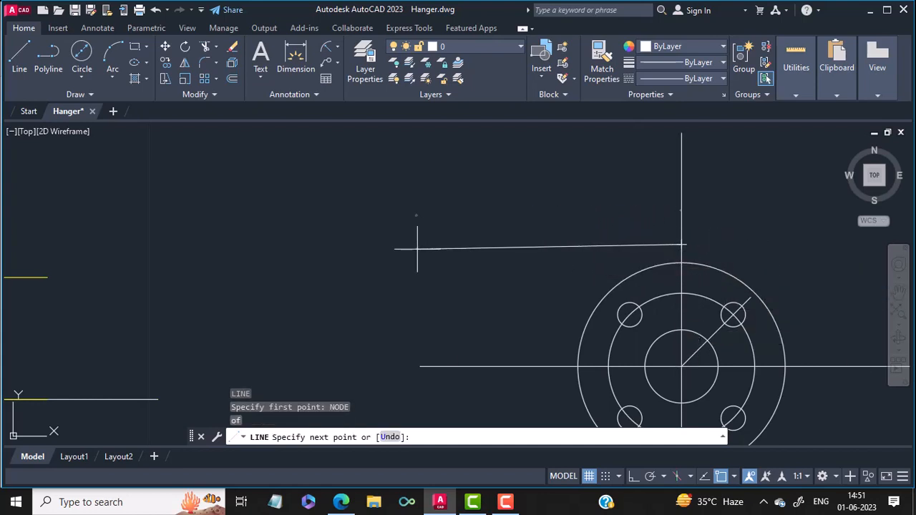
mouse_move(419, 251)
middle_down()
mouse_move(888, 267)
mouse_move(136, 241)
mouse_move(147, 247)
middle_up()
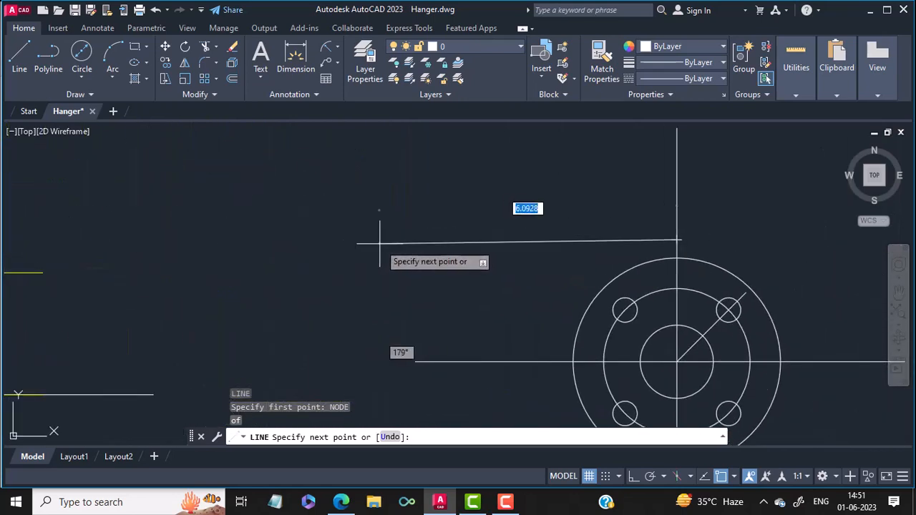
key(F8)
text(2.75)
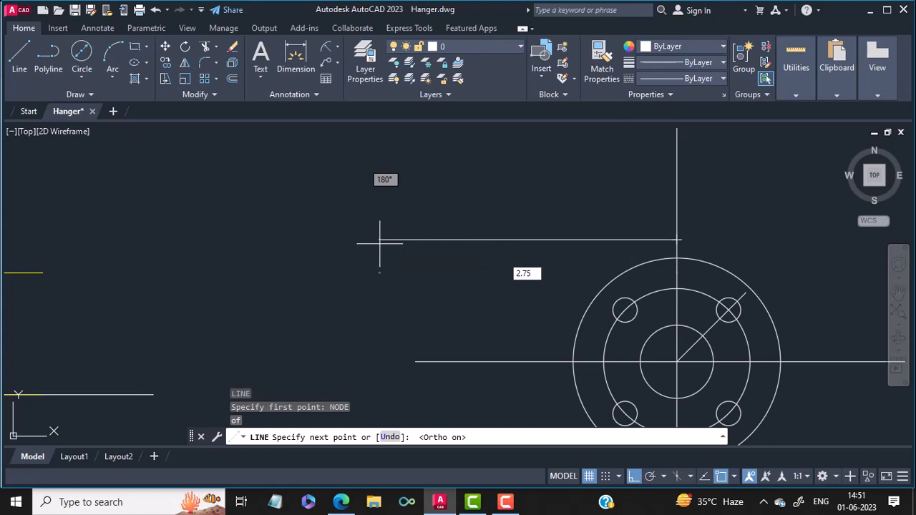
key(Return)
key(Return)
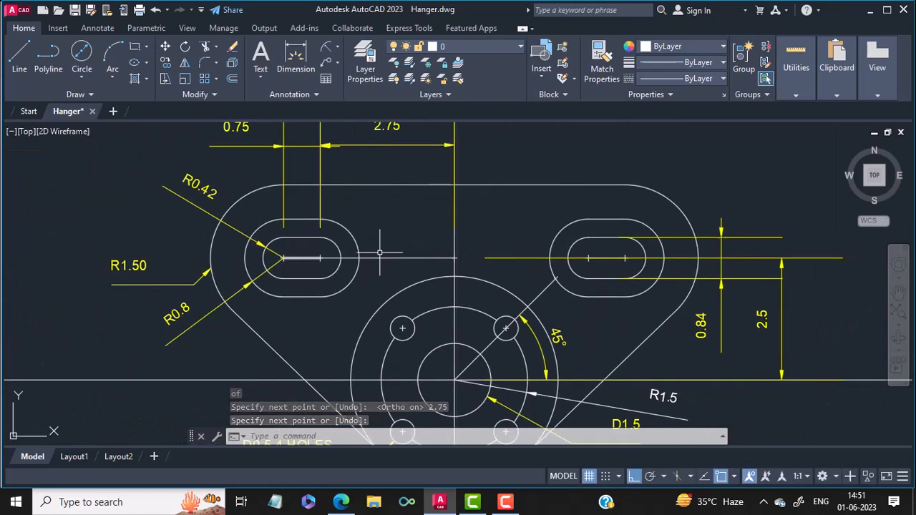
Step: Place a point at the left end of the new 2.75 line
scroll(518, 252, up, 2)
middle_drag(518, 252, 1, 262)
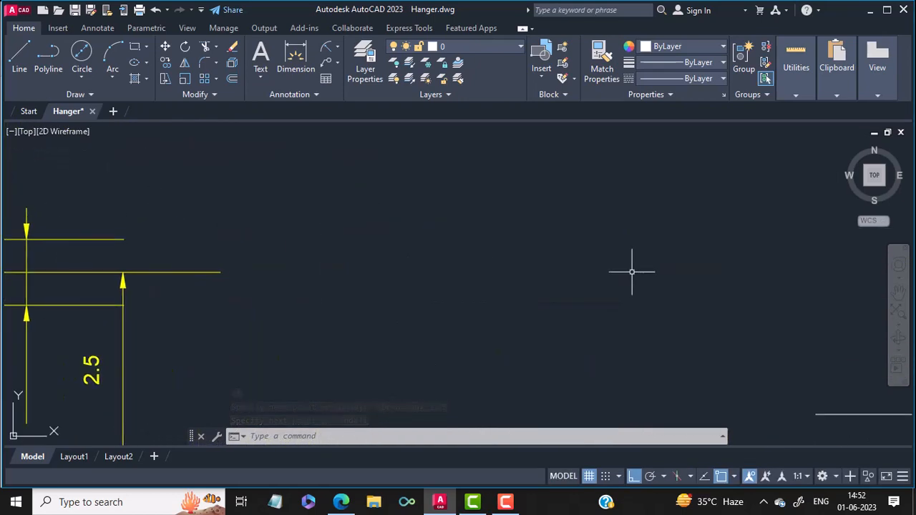
middle_drag(707, 285, 222, 270)
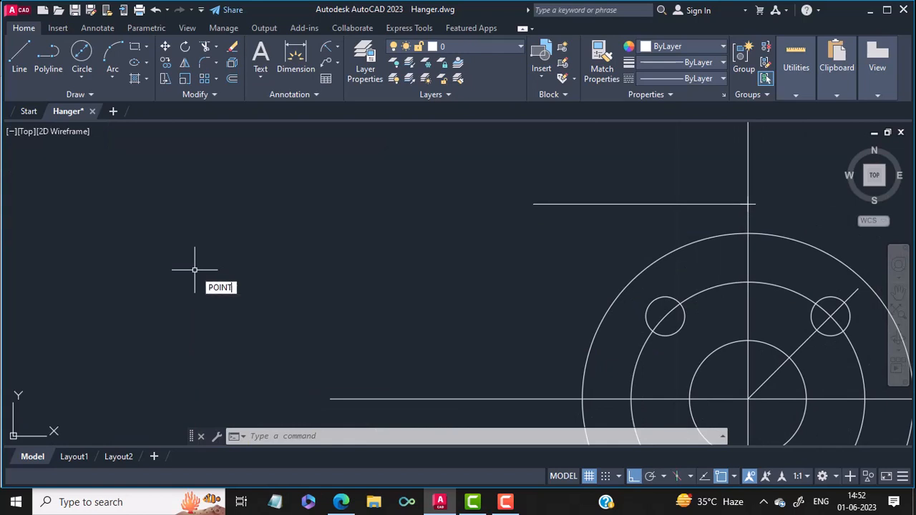
key(Return)
click(532, 205)
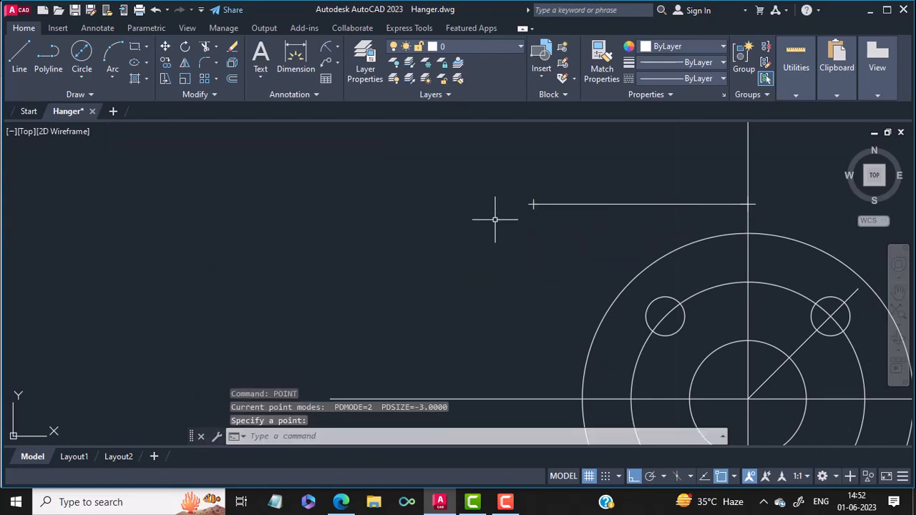
Step: Check the reference slot's centre spacing and extend the new line with a 0.75 unit horizontal segment to the left
middle_drag(313, 235, 884, 259)
mouse_move(143, 251)
middle_down()
mouse_move(556, 243)
mouse_move(518, 242)
middle_up()
middle_drag(12, 242, 430, 248)
scroll(334, 245, down, 2)
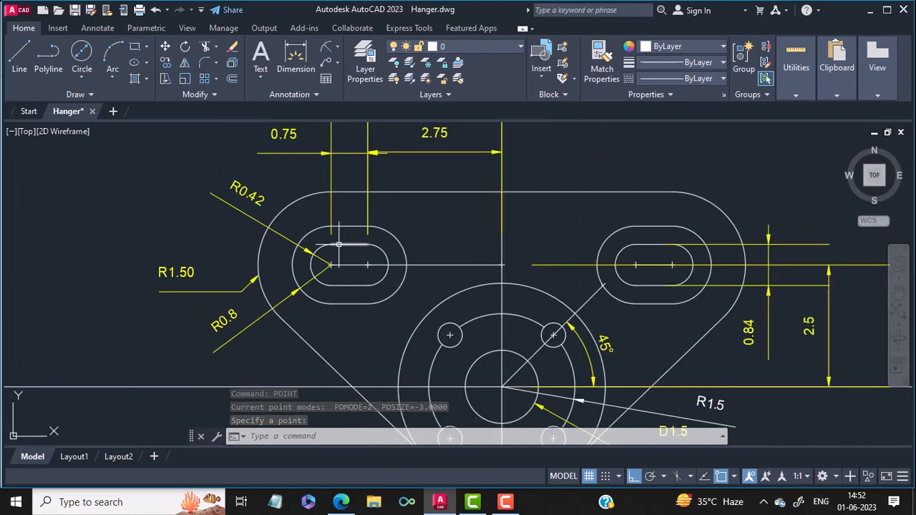
middle_drag(342, 194, 354, 269)
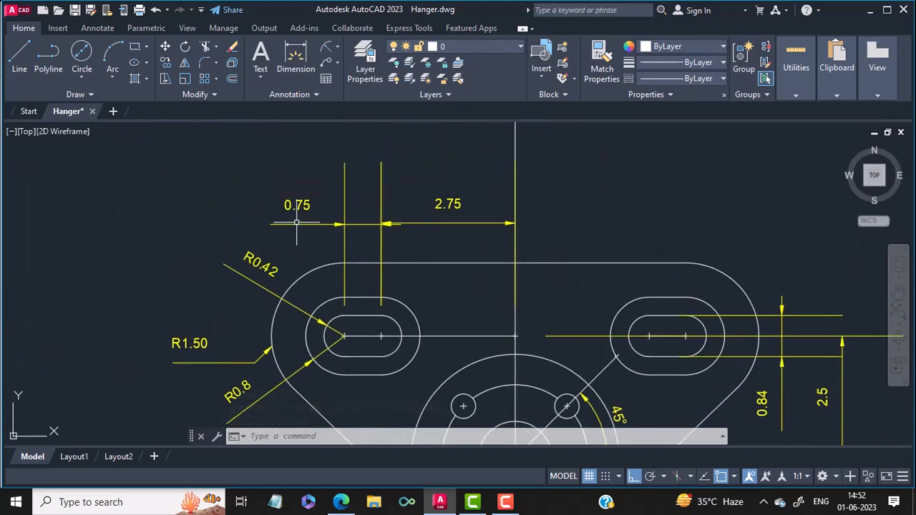
mouse_move(843, 293)
middle_down()
mouse_move(169, 263)
mouse_move(24, 207)
middle_up()
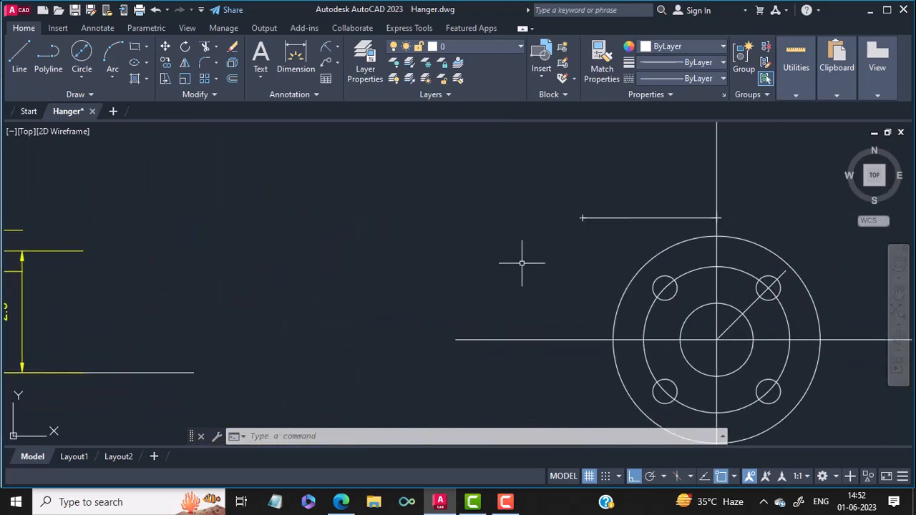
key(Return)
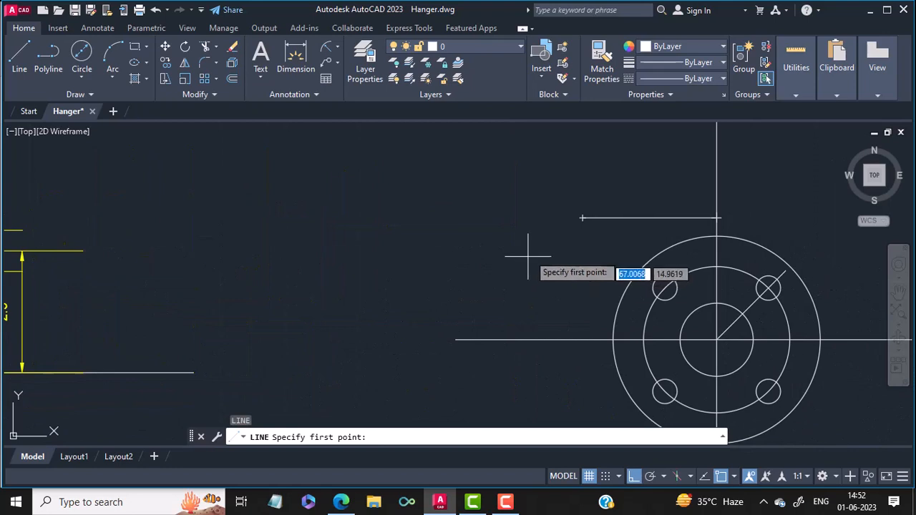
click(582, 217)
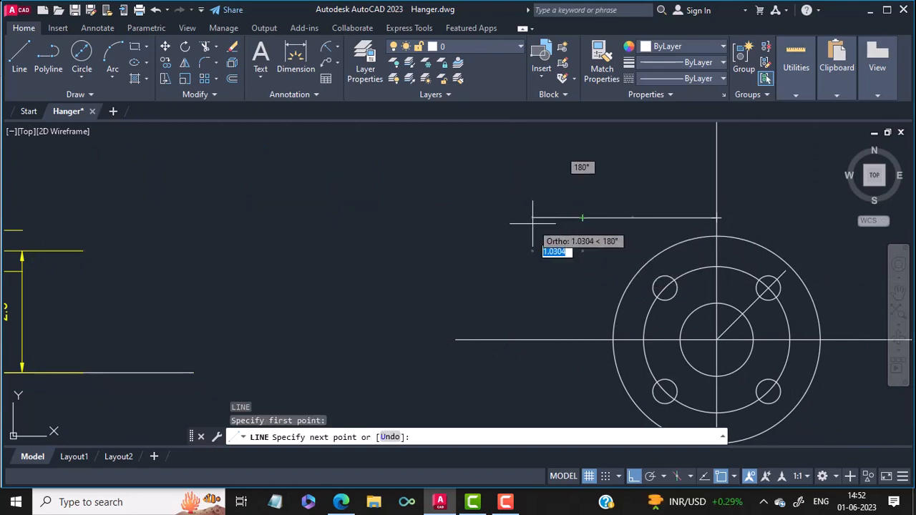
text(0.75)
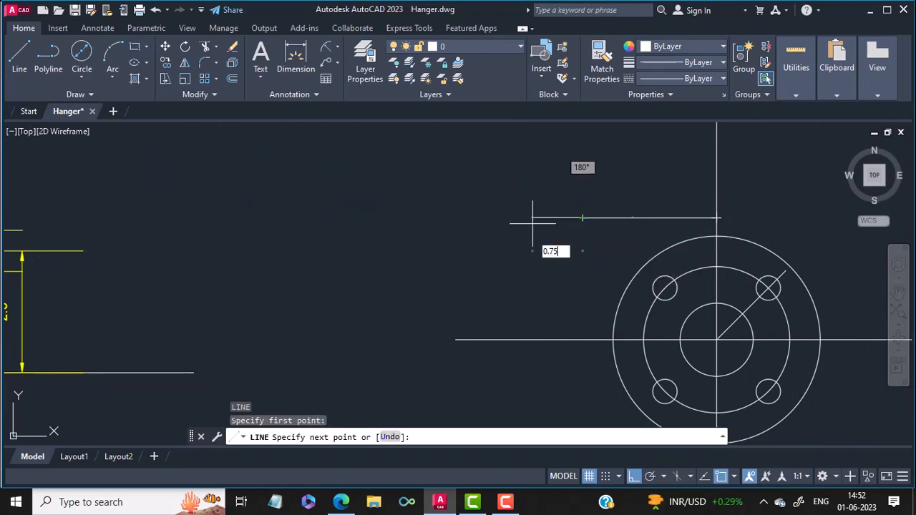
key(Return)
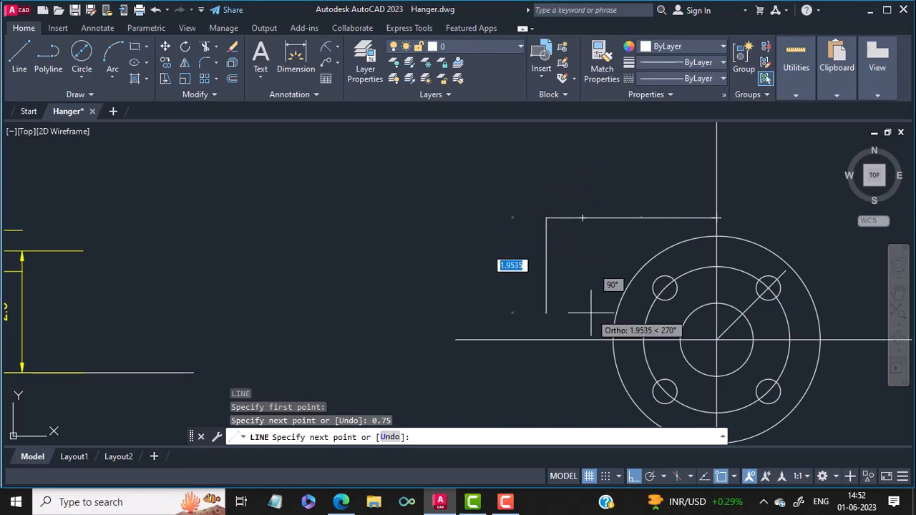
key(Return)
Step: Place a point at the left end of the 0.75 segment
text(POIN)
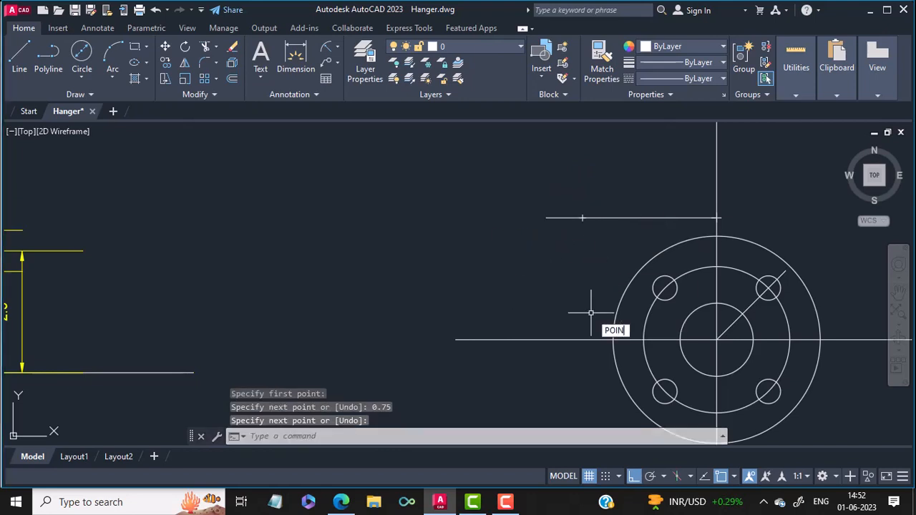
text(T)
key(Return)
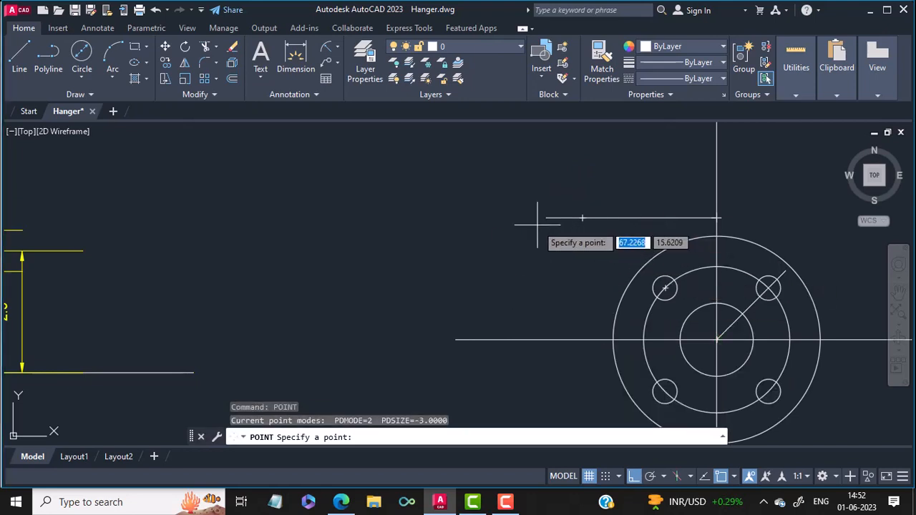
click(546, 218)
Step: Examine the radii around the reference hanger's left slot and the height dimension of its right slot
middle_drag(446, 267, 798, 272)
mouse_move(345, 274)
middle_down()
mouse_move(913, 265)
mouse_move(854, 265)
middle_up()
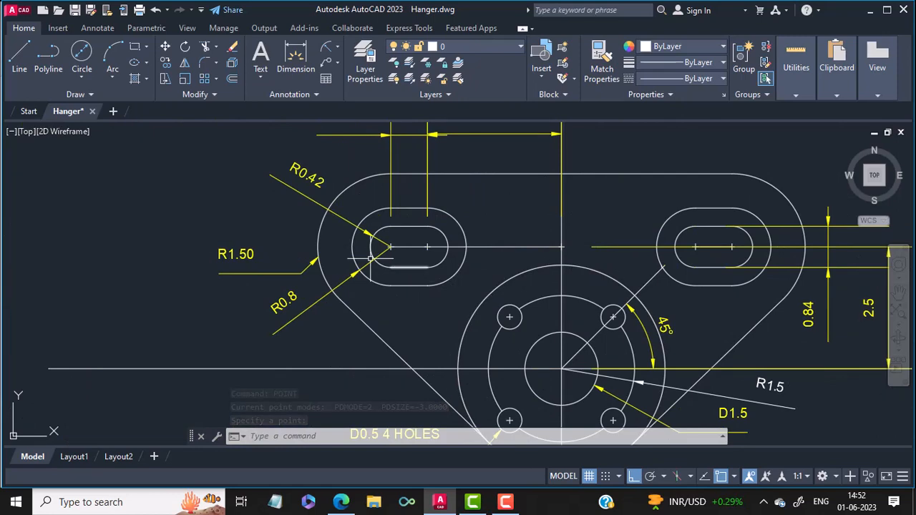
scroll(370, 257, up, 2)
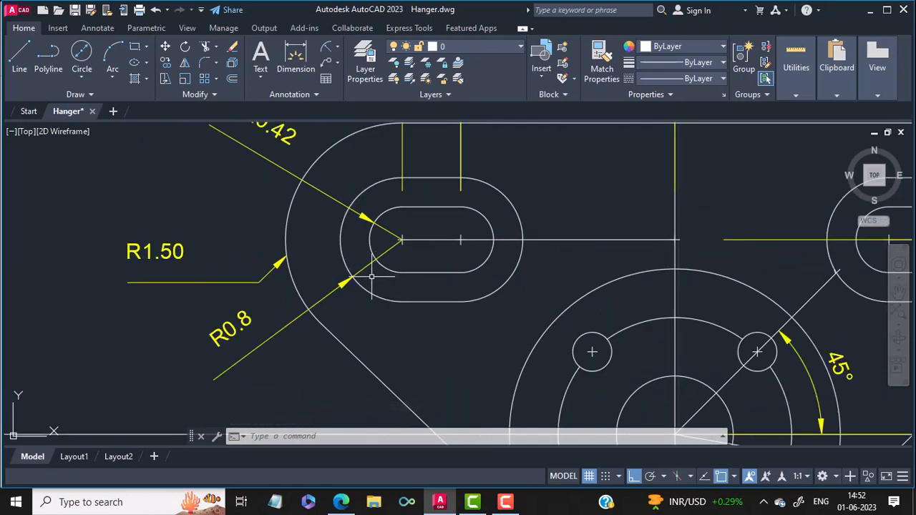
middle_drag(349, 266, 386, 319)
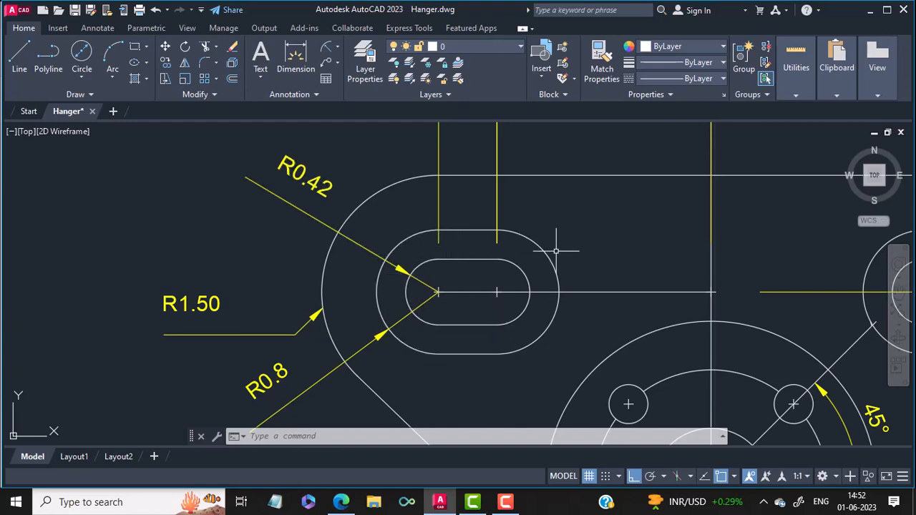
middle_drag(546, 250, 532, 252)
middle_drag(2, 243, 56, 237)
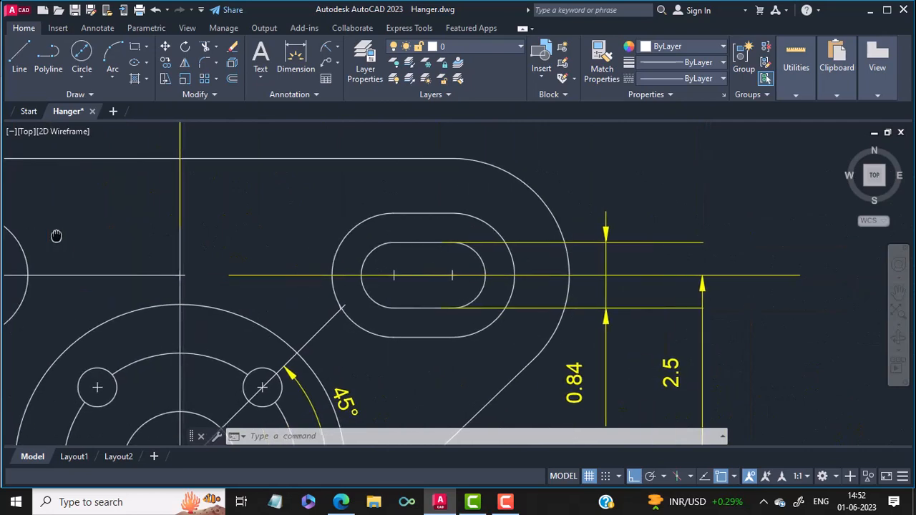
middle_drag(662, 274, 423, 232)
scroll(470, 240, down, 2)
Step: Draw a circle of radius 0.42 centred on the left slot centre point of the new hanger
middle_drag(737, 274, 345, 289)
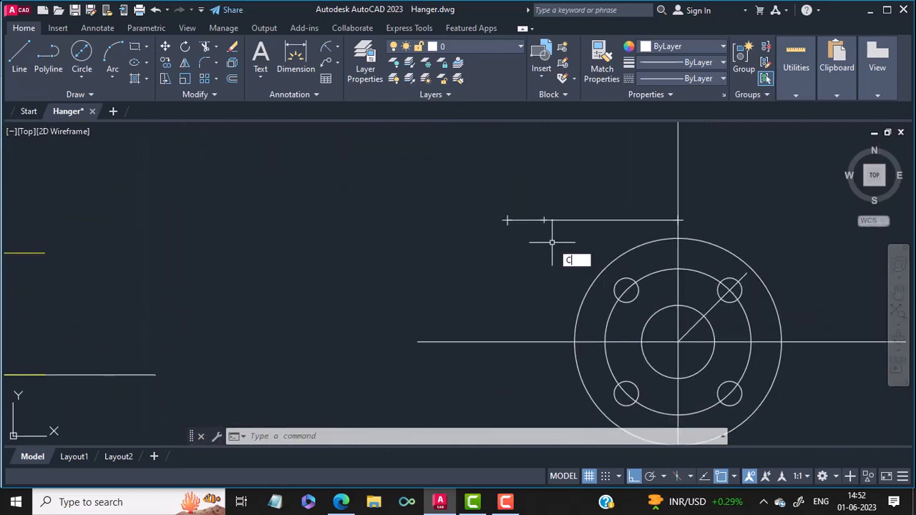
key(Return)
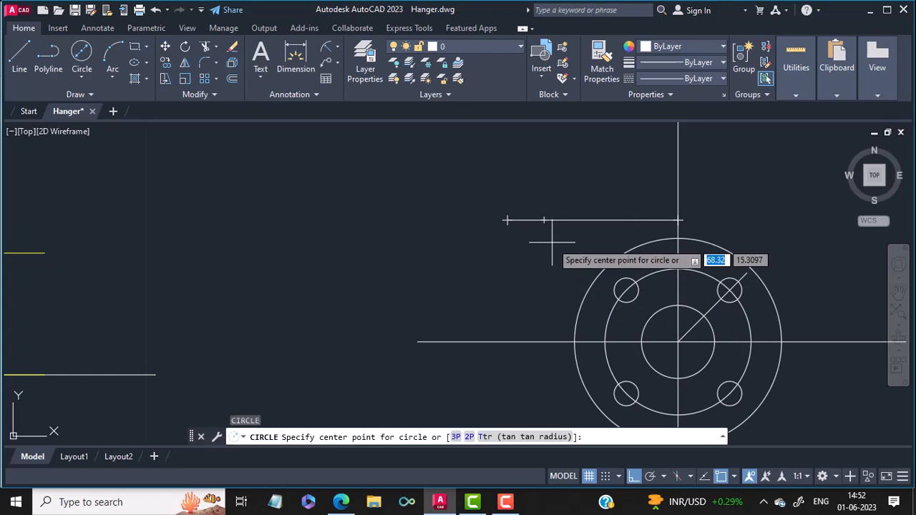
click(508, 220)
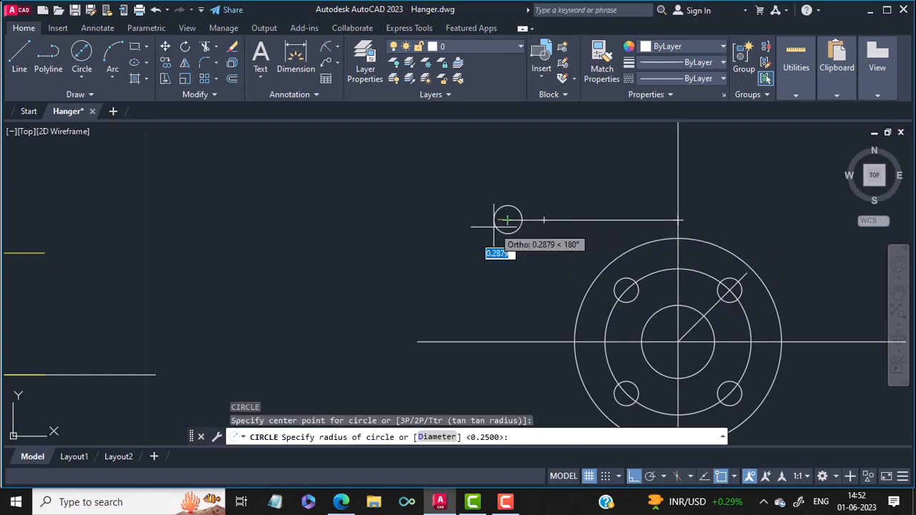
text(0)
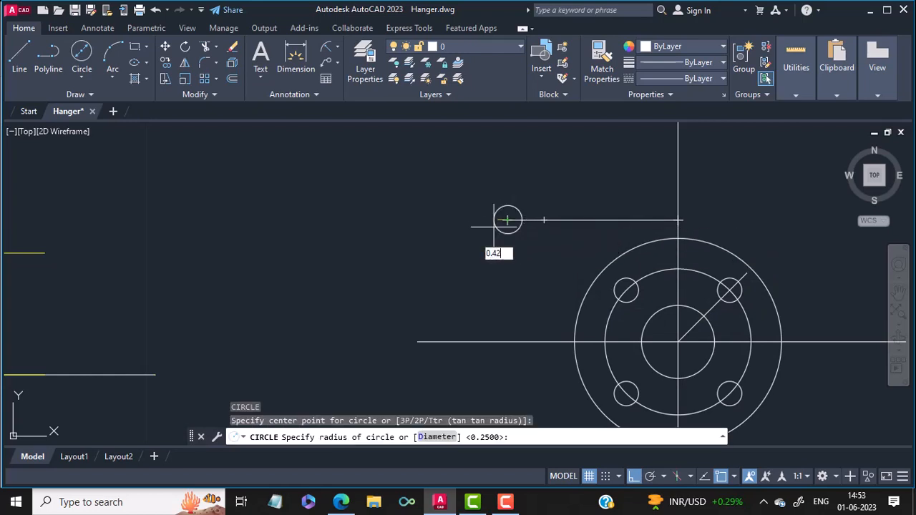
text(.42)
key(Return)
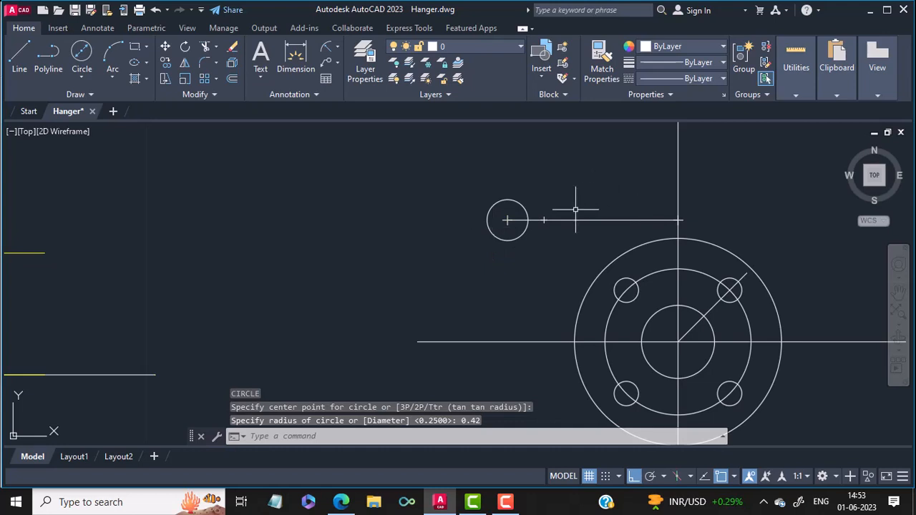
Step: Draw a second circle of radius 0.42 centred on the slot's right centre point
key(Return)
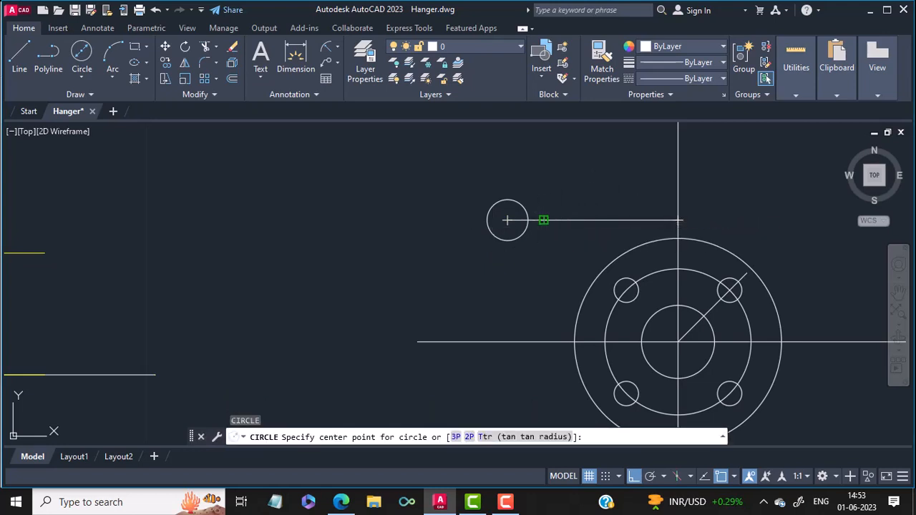
click(544, 220)
text(0.4)
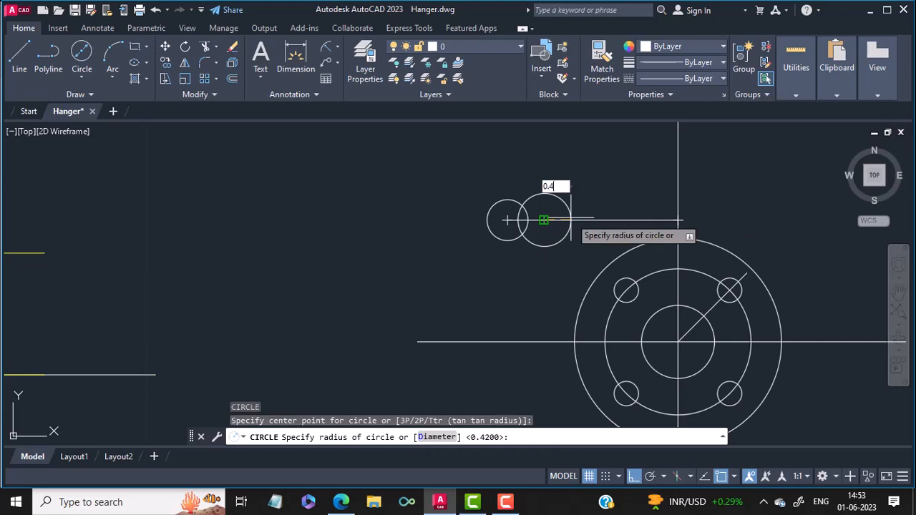
text(2)
key(Return)
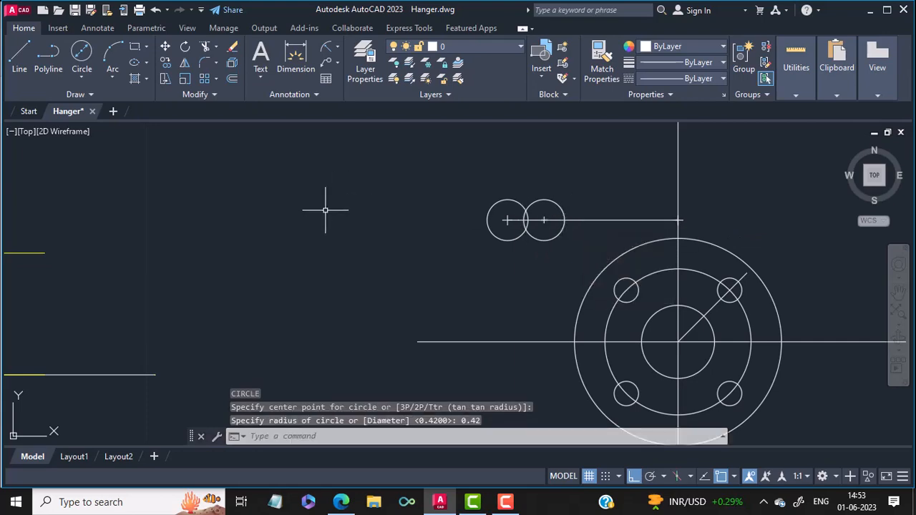
mouse_move(269, 262)
middle_down()
mouse_move(911, 262)
mouse_move(896, 267)
middle_up()
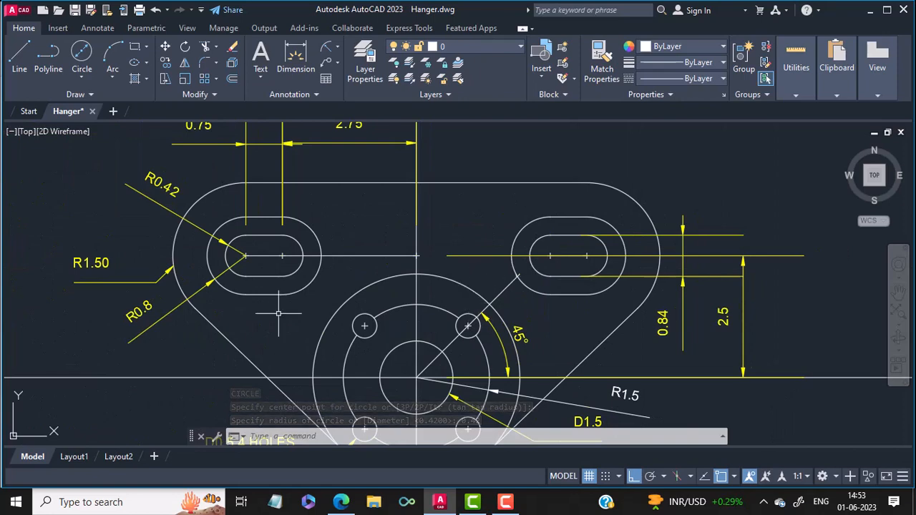
mouse_move(444, 250)
middle_down()
mouse_move(303, 259)
mouse_move(8, 242)
middle_up()
text(c)
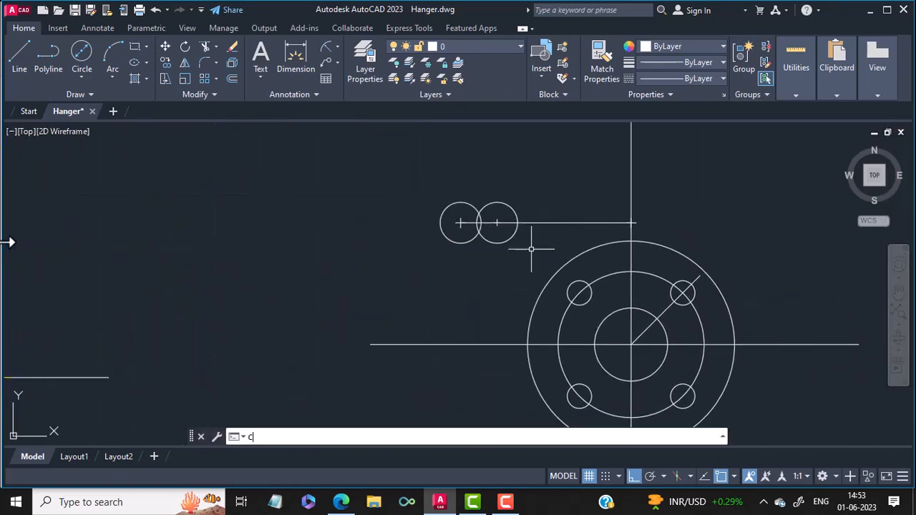
key(Return)
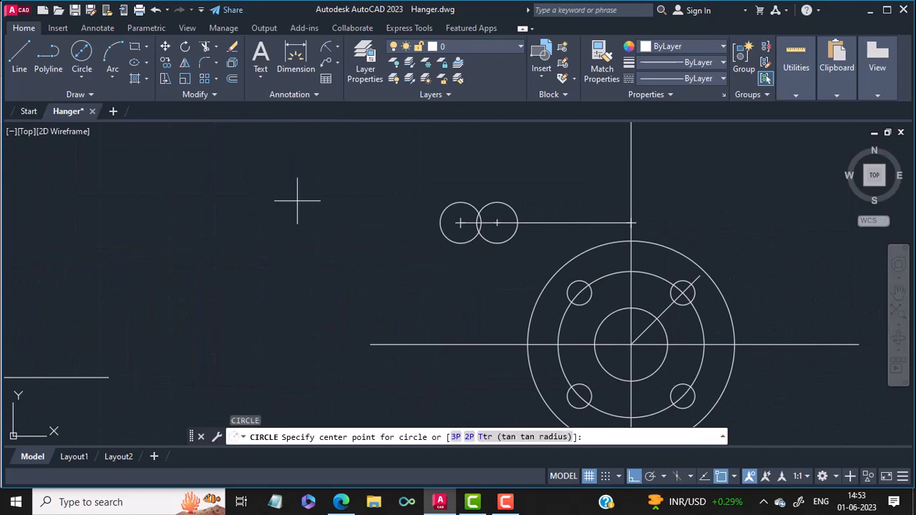
click(460, 223)
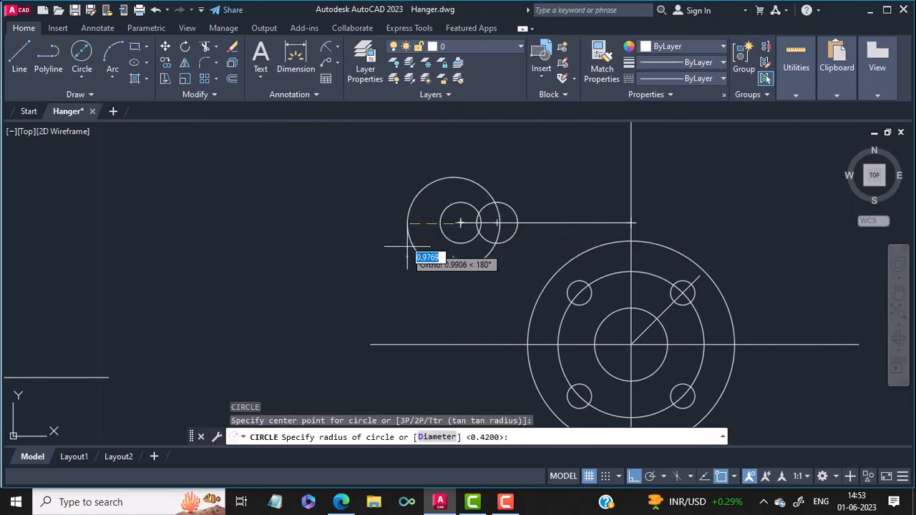
key(Escape)
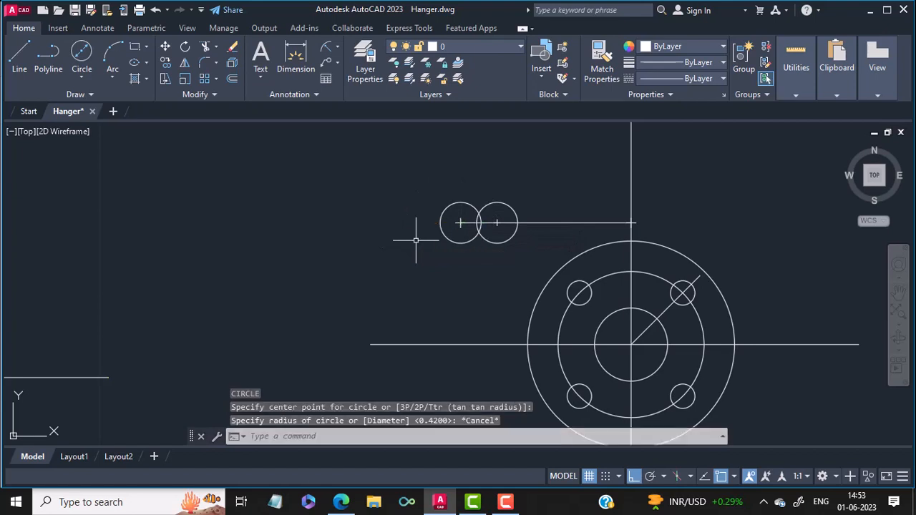
Step: Draw a circle of radius 0.8 by centre and radius, concentric with the left 0.42 circle
click(77, 52)
click(78, 75)
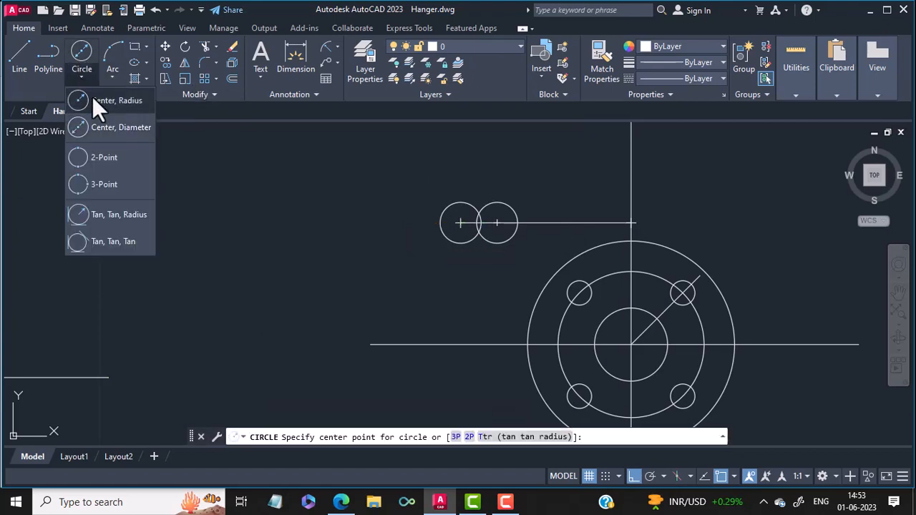
click(93, 100)
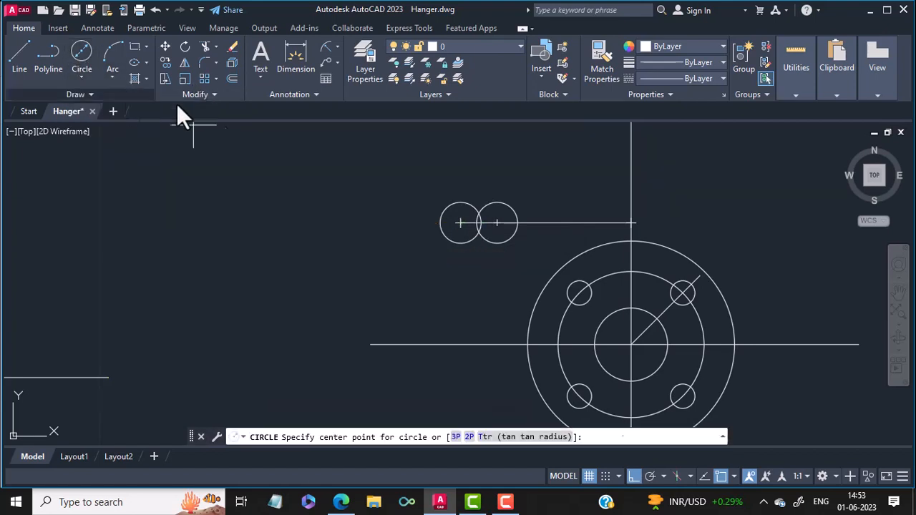
click(460, 223)
text(0)
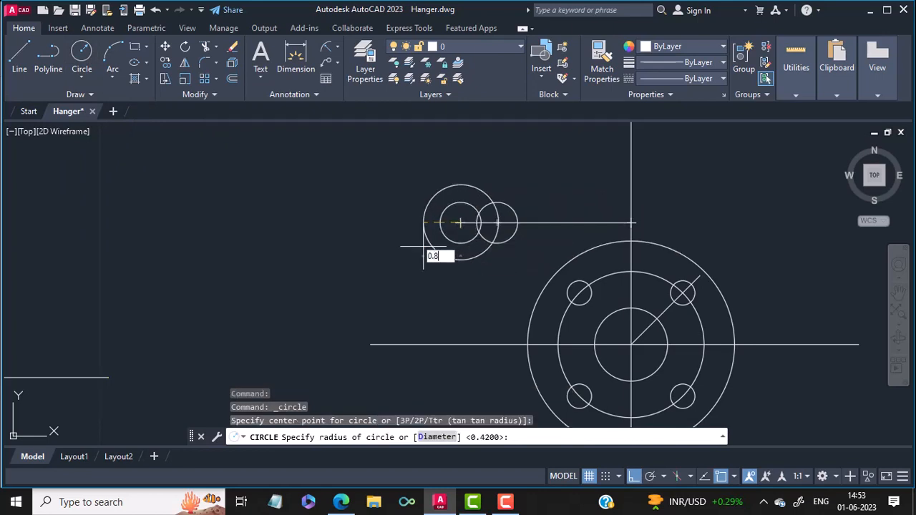
text(.8)
key(Return)
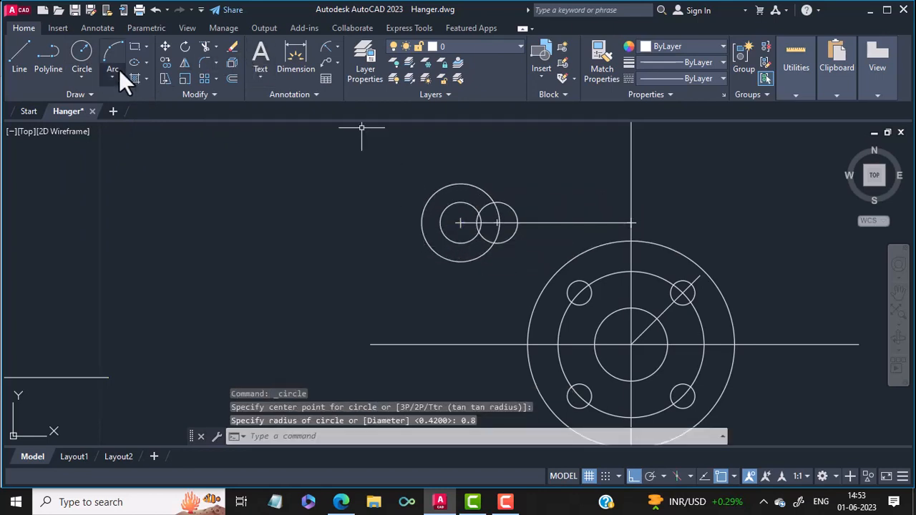
Step: Draw another circle of radius 0.8 by centre and radius, concentric with the right 0.42 circle
click(82, 54)
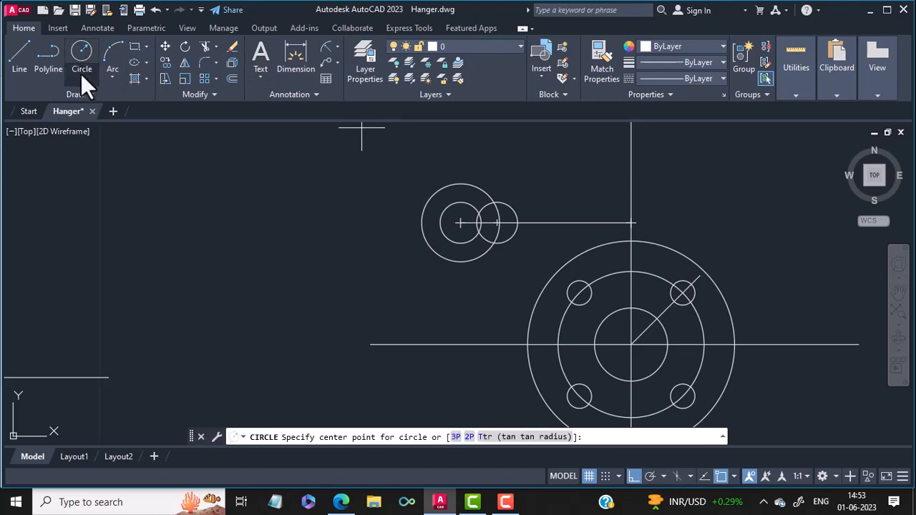
click(85, 78)
click(99, 103)
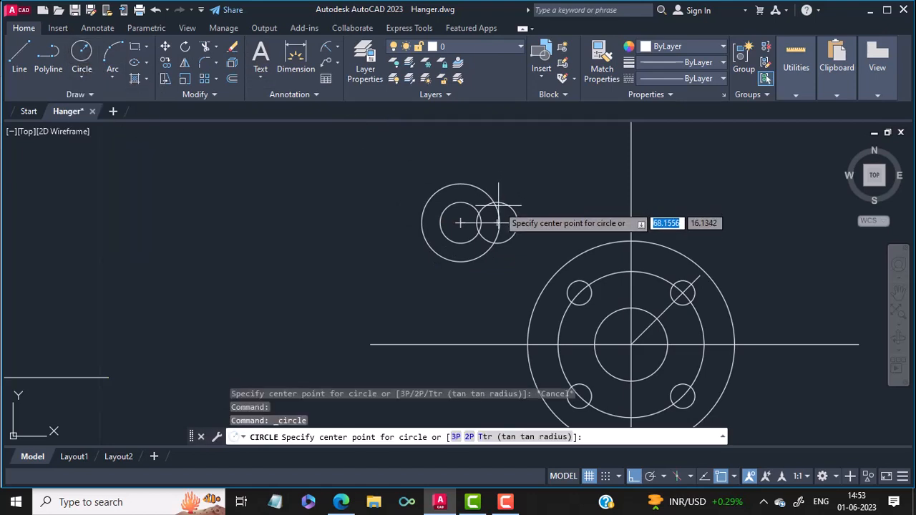
scroll(496, 222, up, 6)
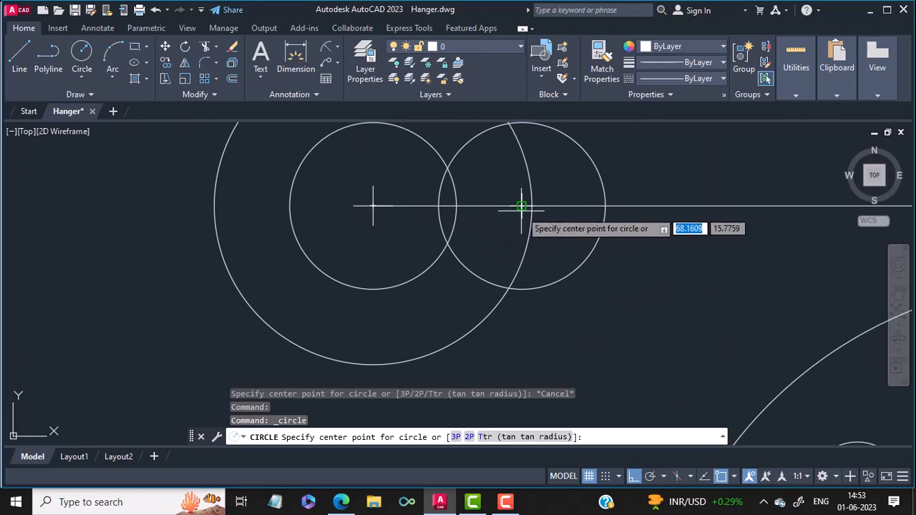
click(522, 206)
text(0.)
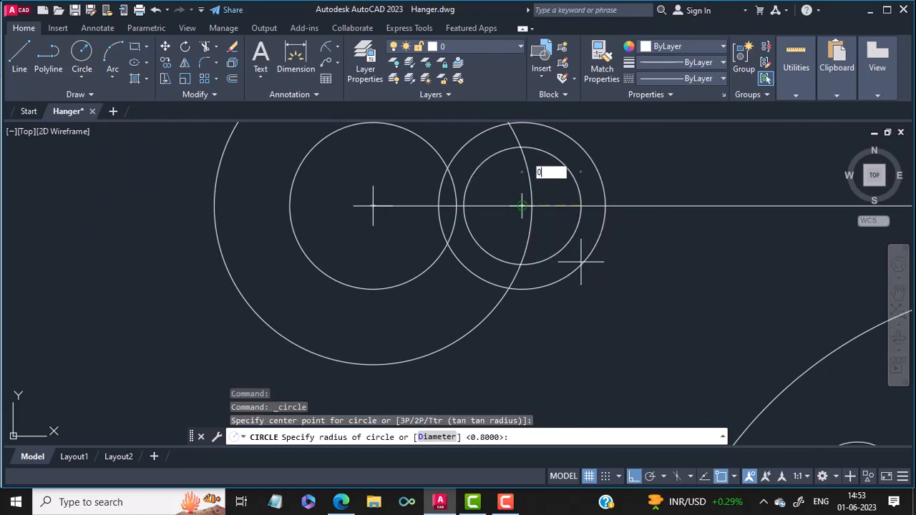
key(Return)
Step: Draw a line tangent to the upper sides of the two 0.42 radius circles, from the right circle to the left
scroll(580, 262, down, 2)
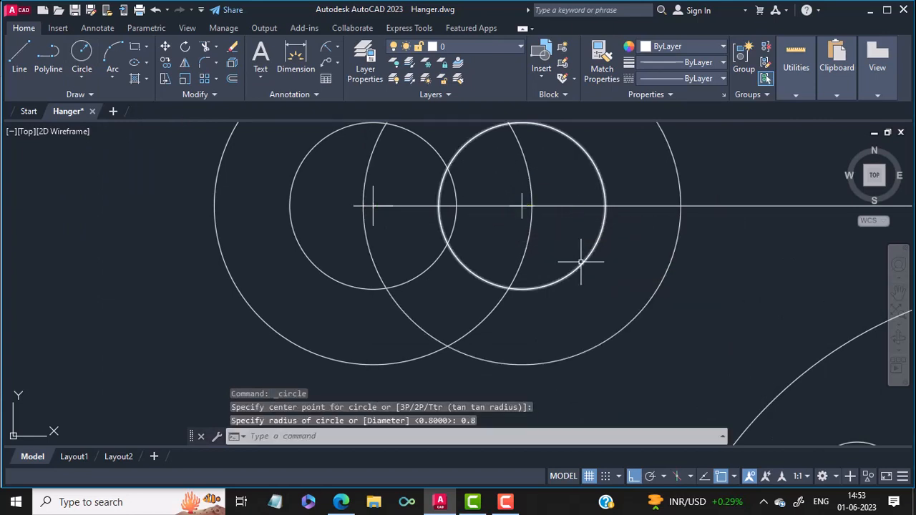
middle_drag(581, 262, 503, 274)
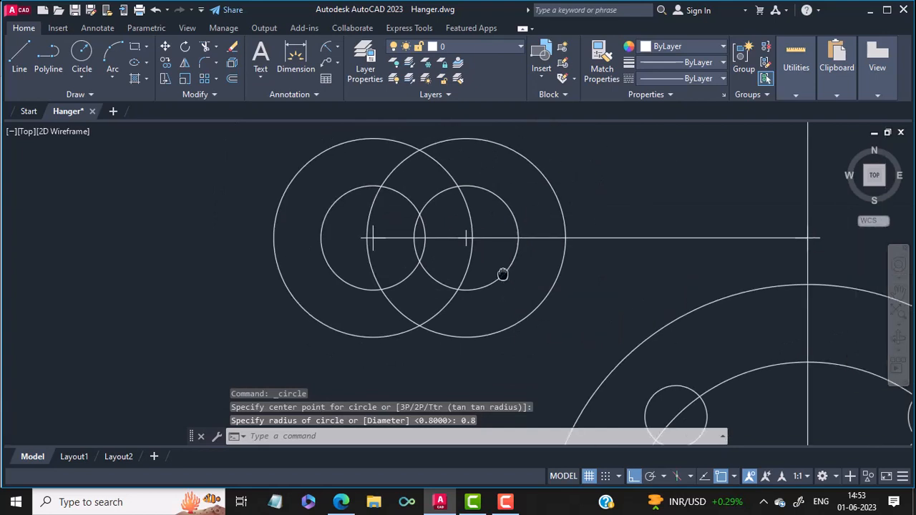
key(Return)
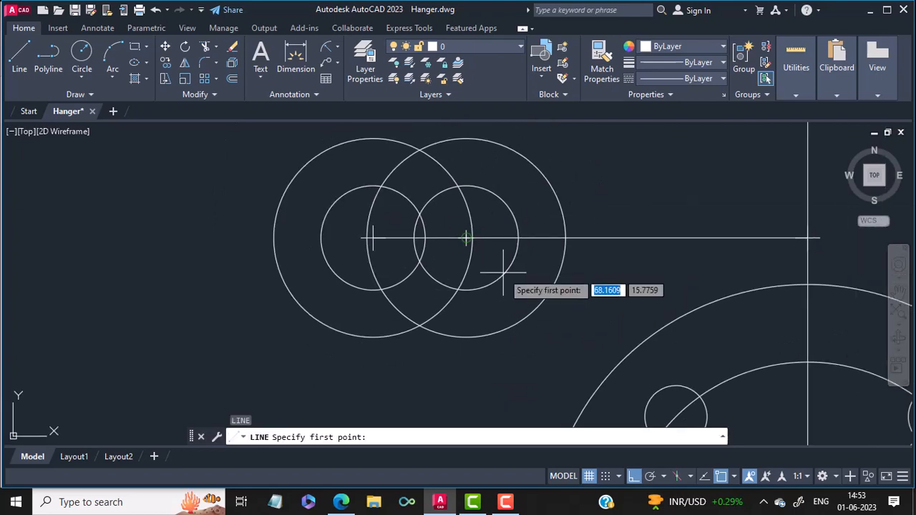
text(TA)
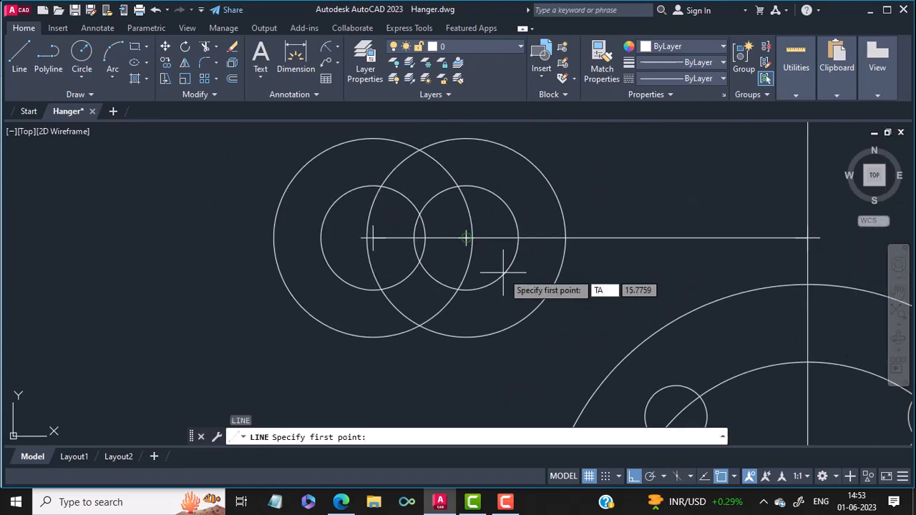
text(N)
key(Return)
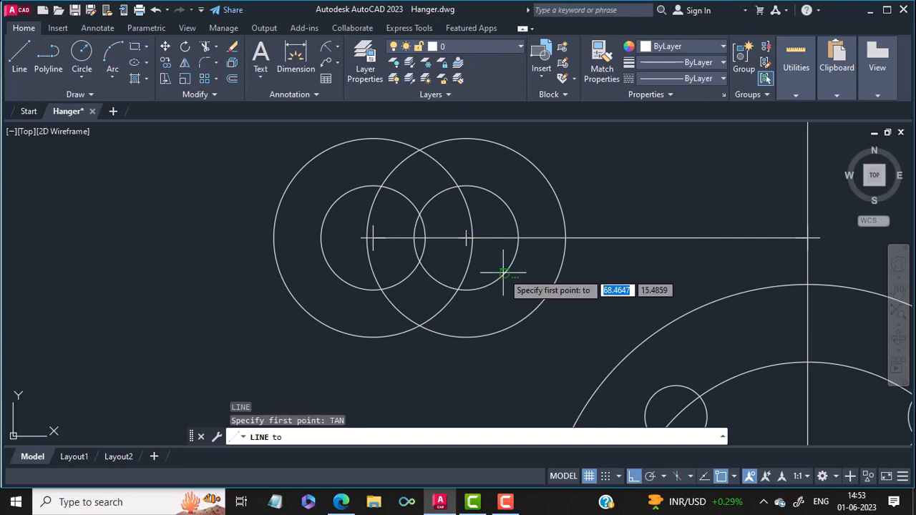
click(488, 191)
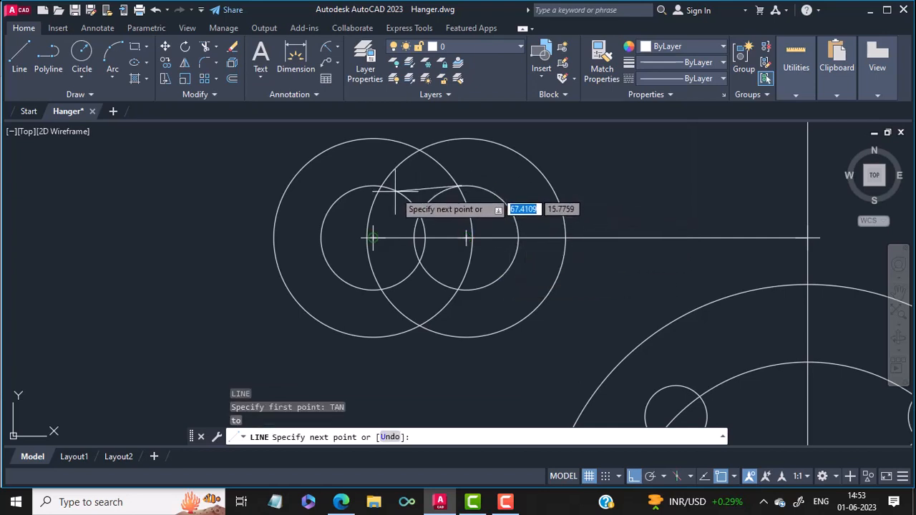
text(TAN)
key(Return)
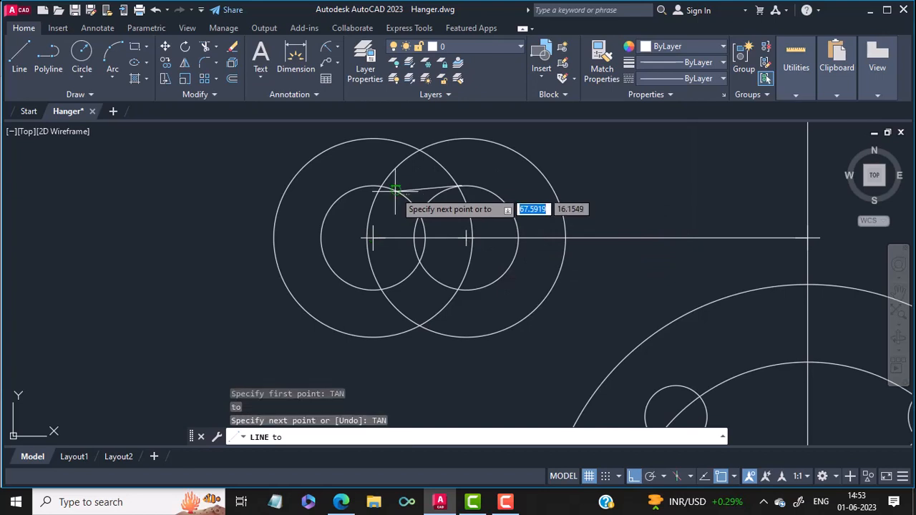
click(372, 187)
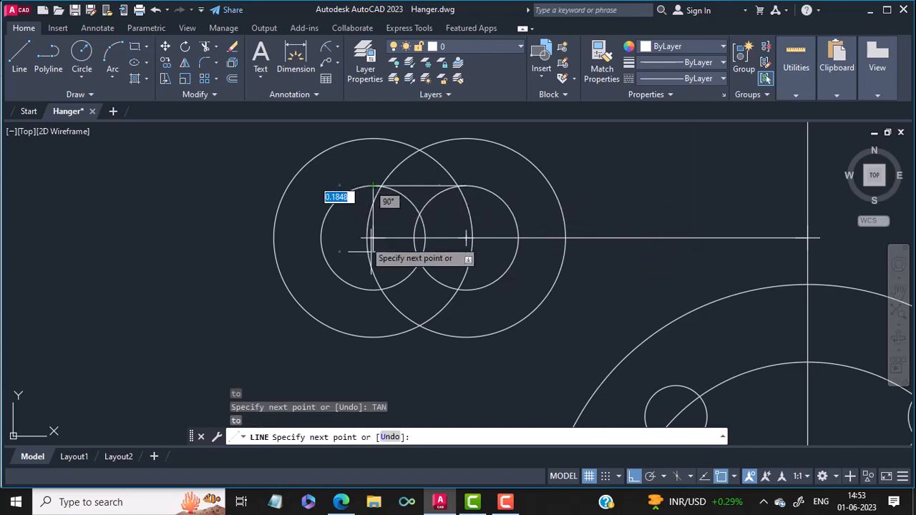
key(Return)
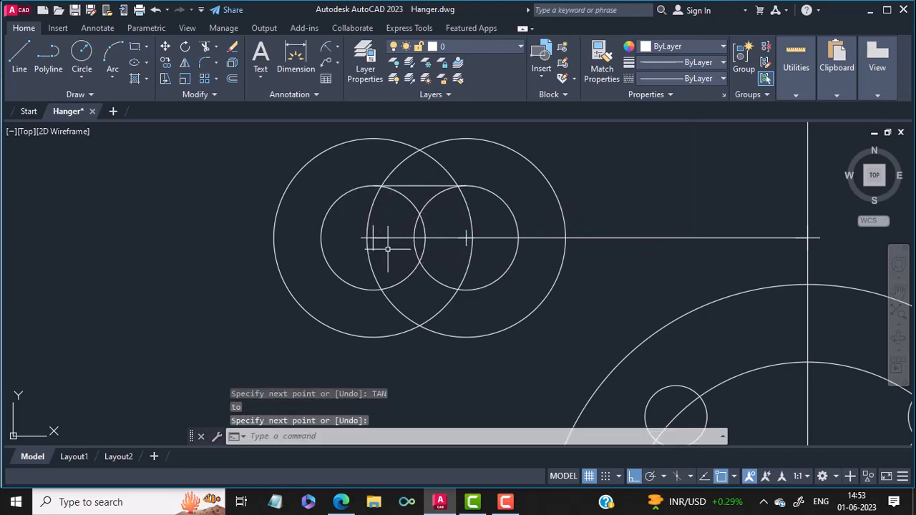
Step: Draw a line tangent to the lower sides of the two 0.42 radius circles, from the right circle to the left
key(Return)
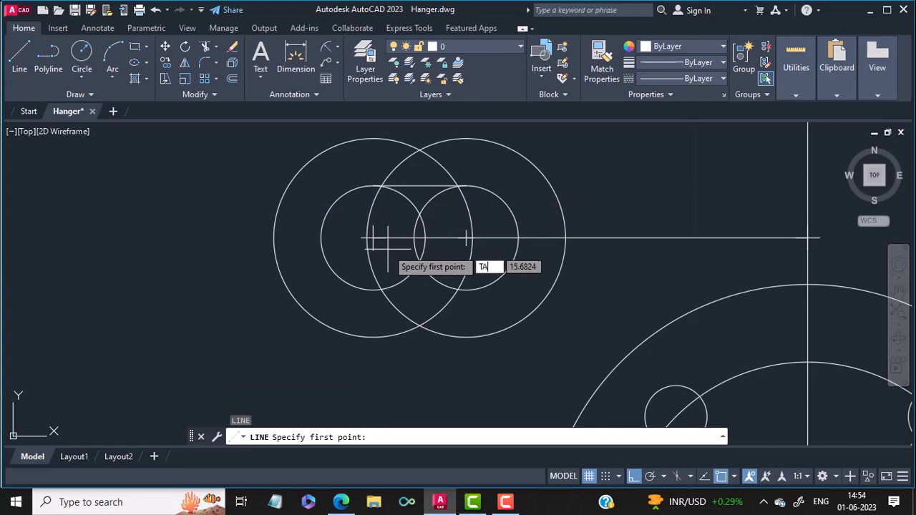
key(Return)
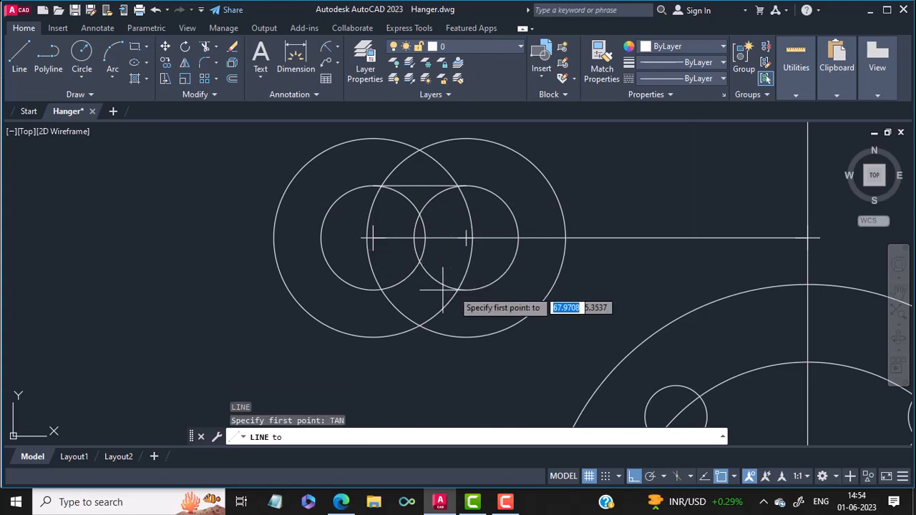
click(474, 286)
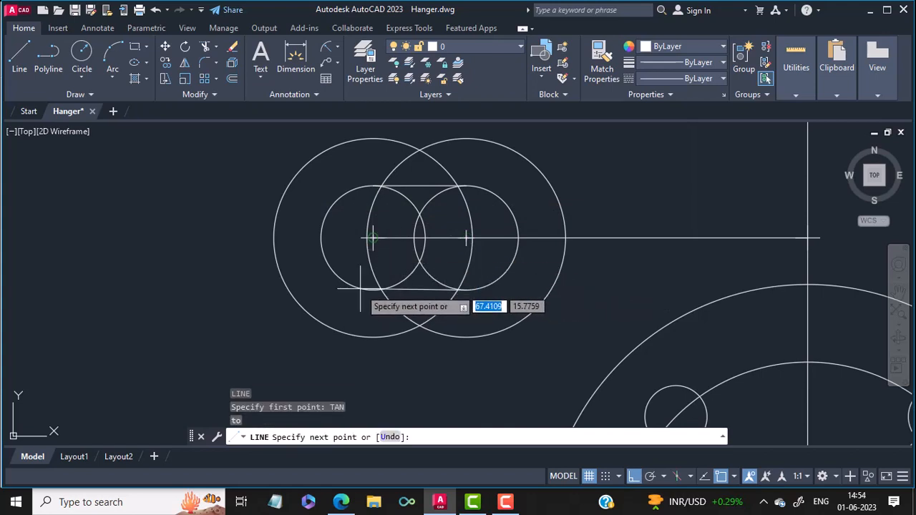
key(Return)
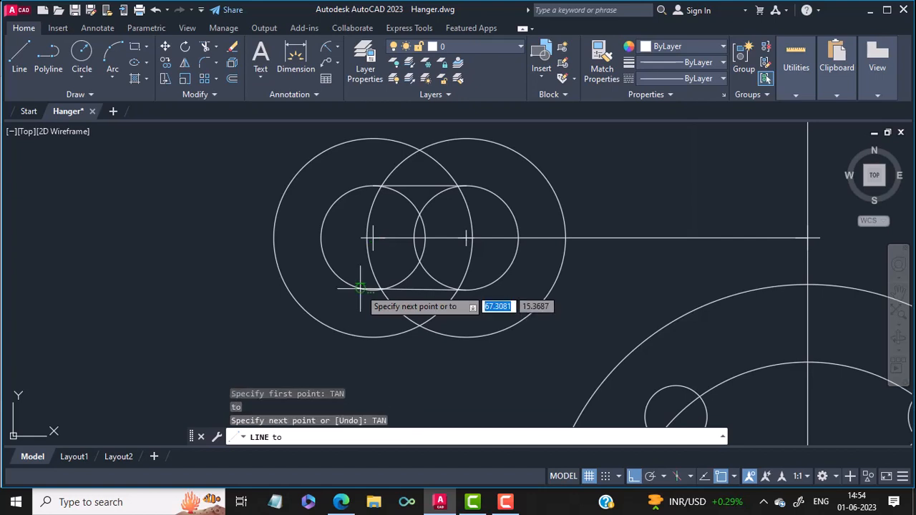
click(360, 289)
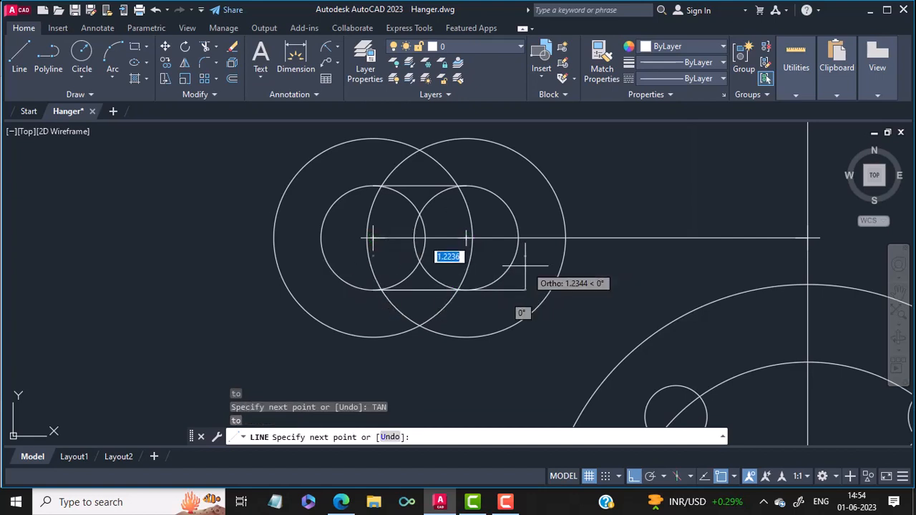
Step: Trim away the overlapping inner arcs of the two 0.42 radius circles between the tangent lines to form the inner slot
key(Return)
text(TRIM)
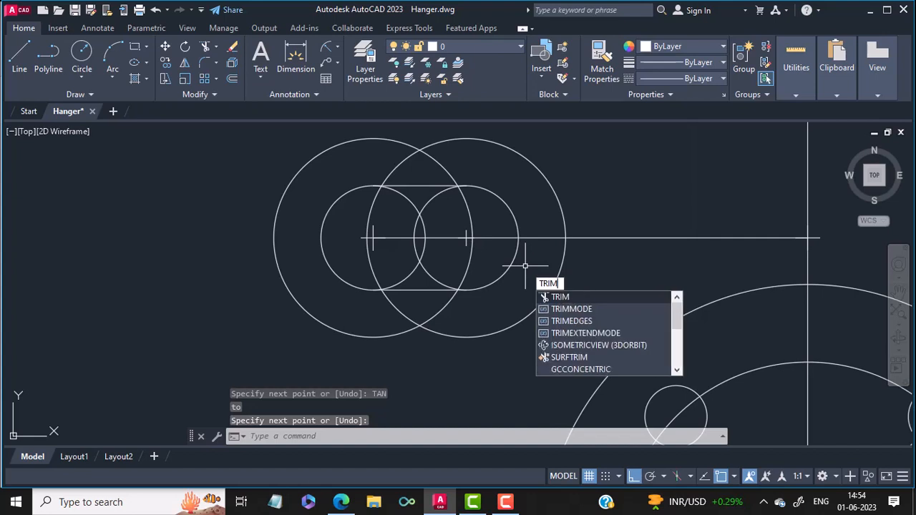
key(Return)
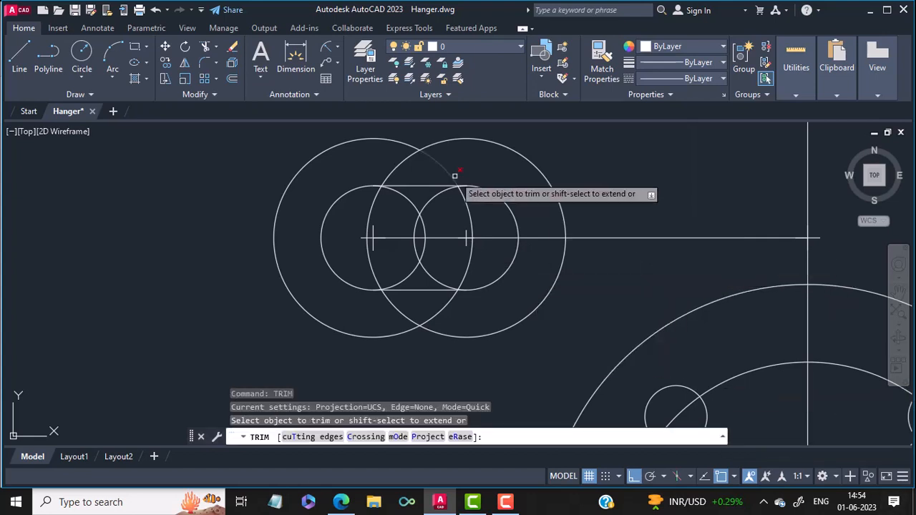
click(433, 194)
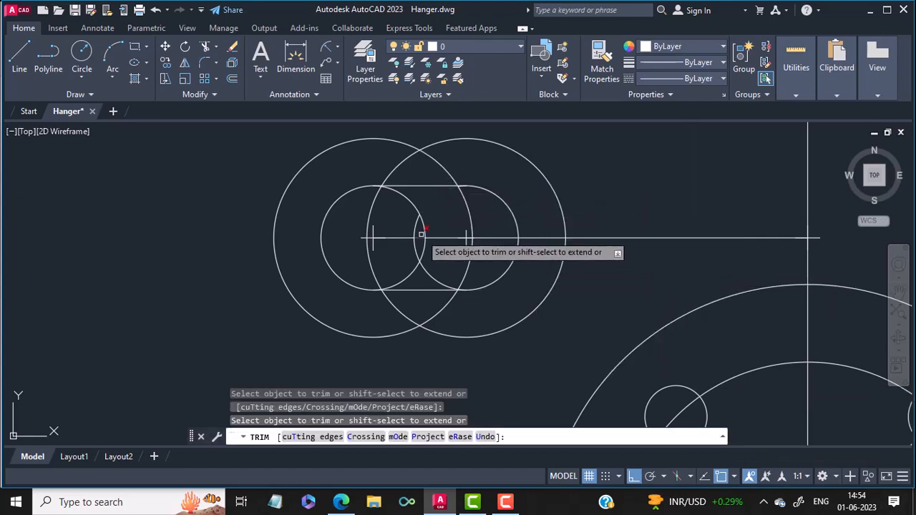
click(425, 225)
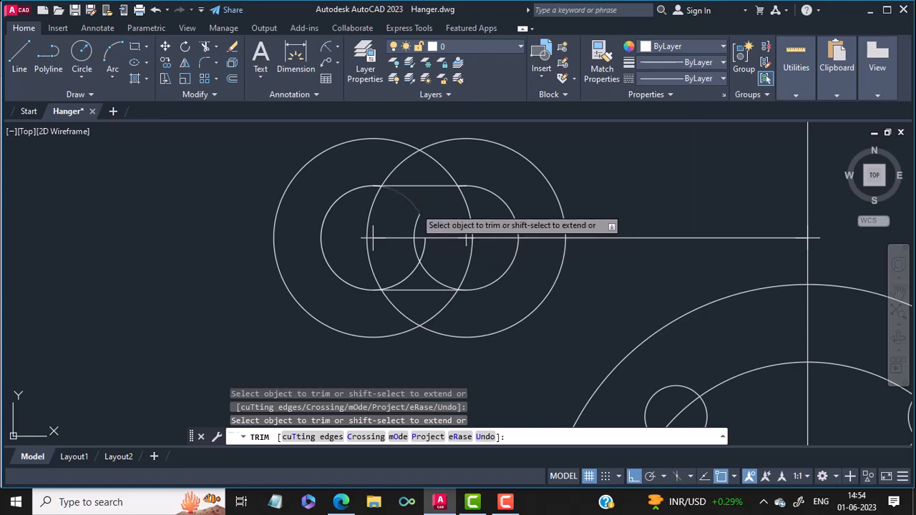
click(421, 249)
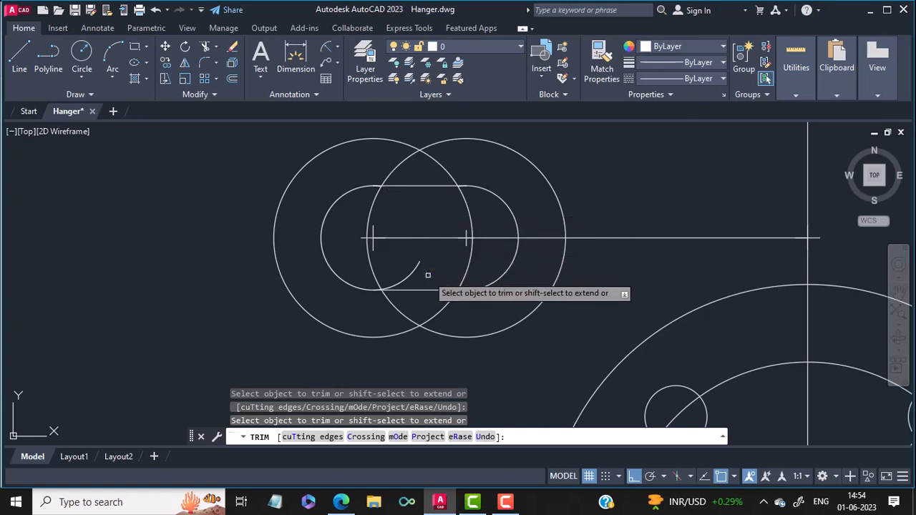
click(410, 273)
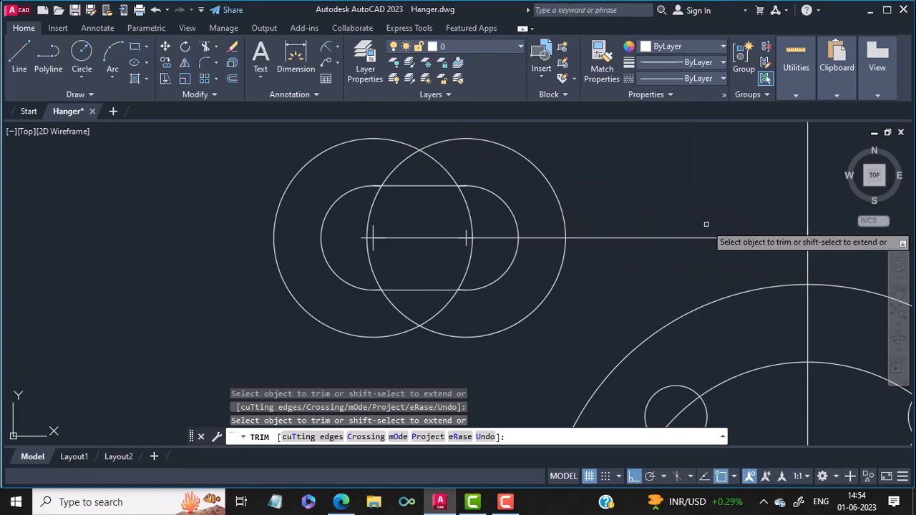
key(Return)
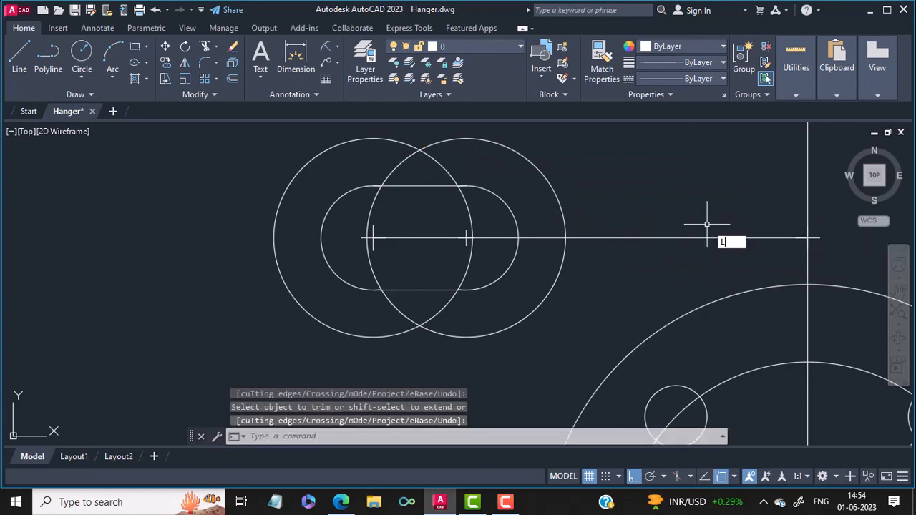
Step: Draw a line tangent to the upper sides of the two 0.8 radius circles, from the right circle to the left
key(Return)
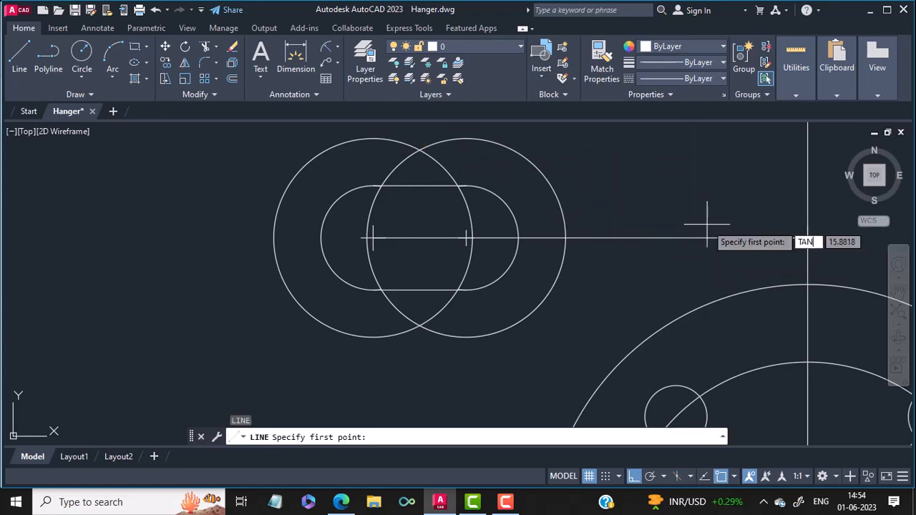
text(tan)
key(Return)
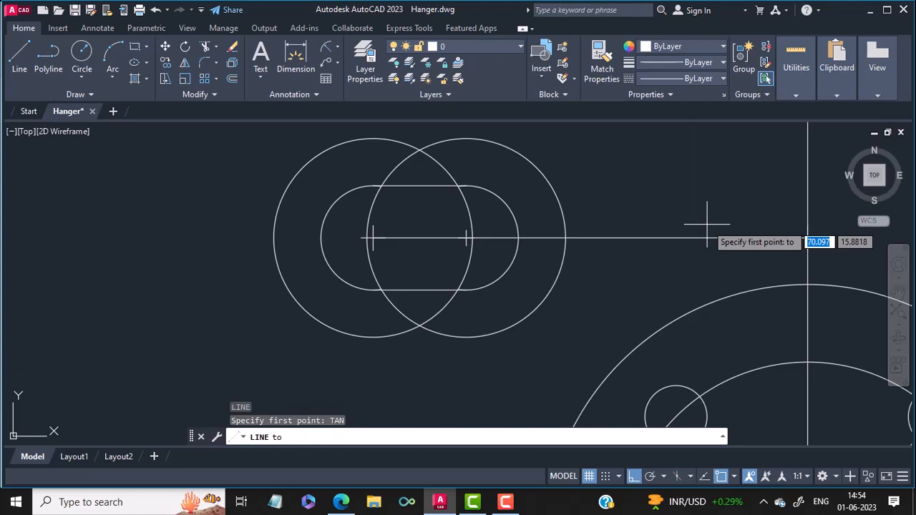
click(499, 143)
text(TA)
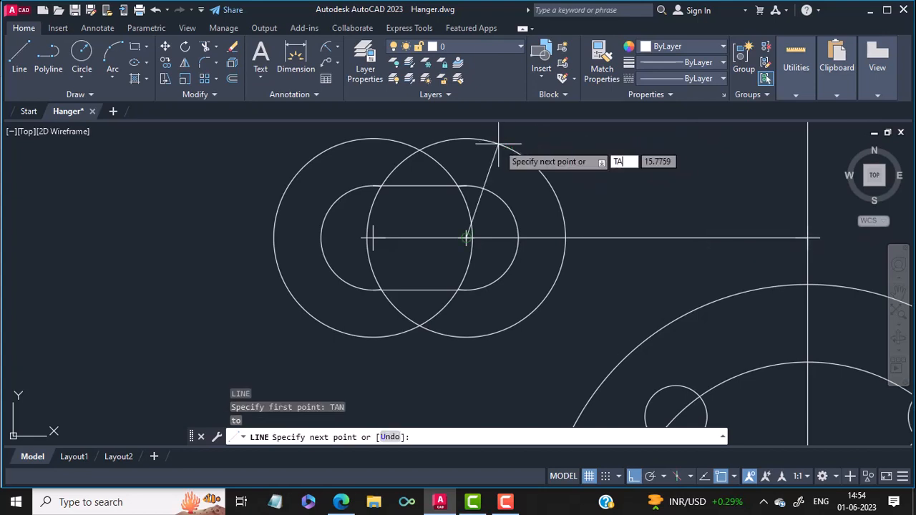
text(N)
key(Return)
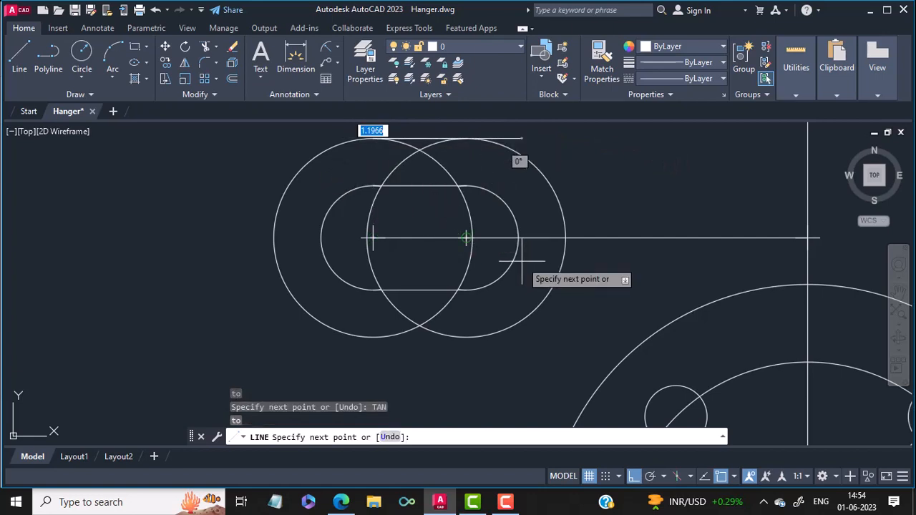
key(Return)
Step: Draw a line tangent to the lower sides of the two 0.8 radius circles, from the right circle to the left
text(l)
key(Return)
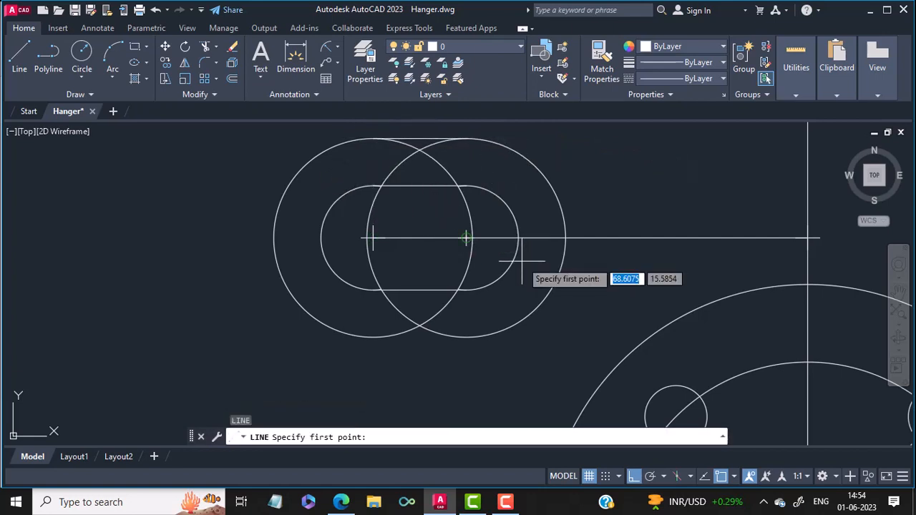
text(TAN)
key(Return)
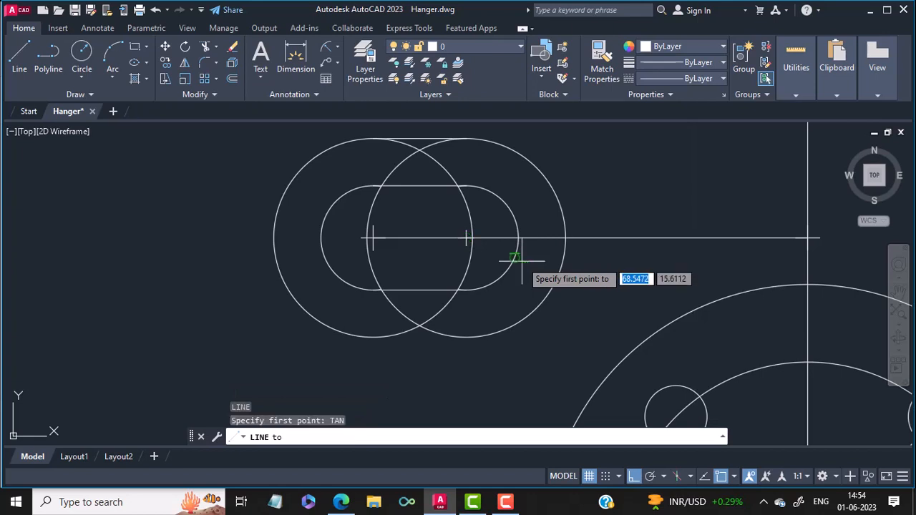
click(479, 335)
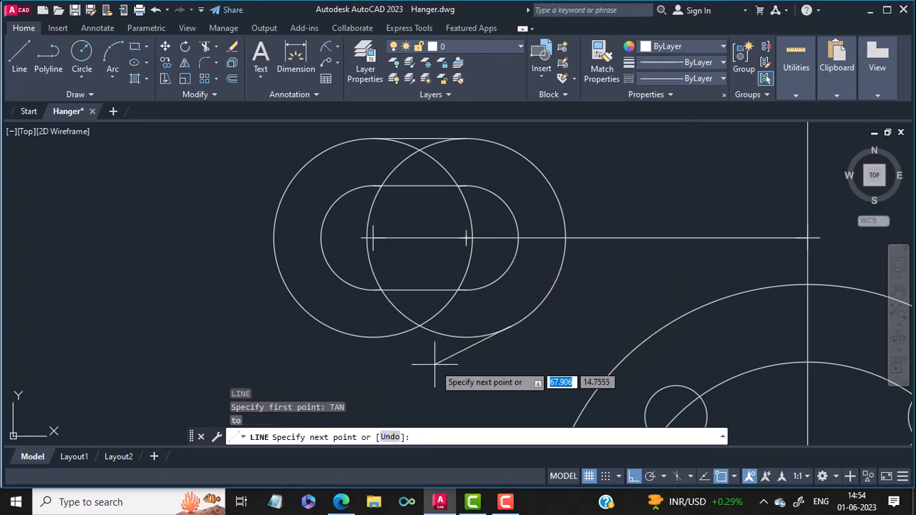
text(TAN)
key(Return)
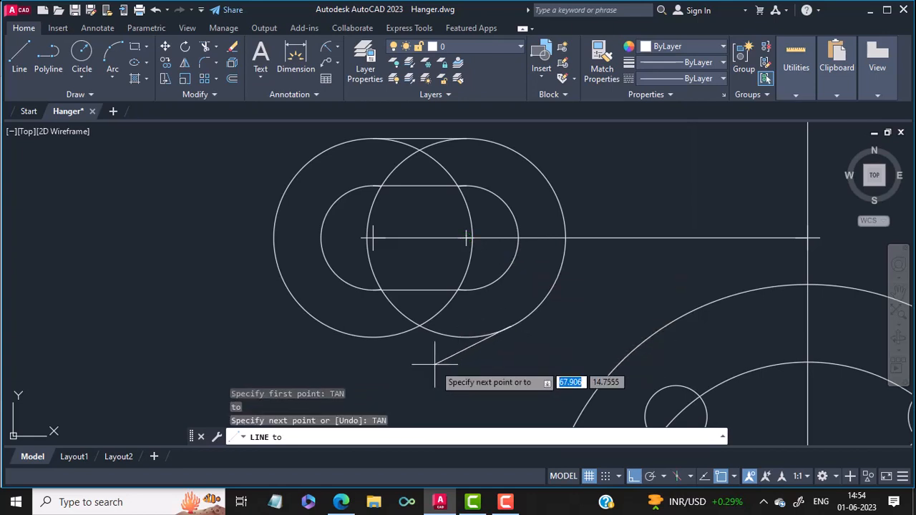
click(360, 335)
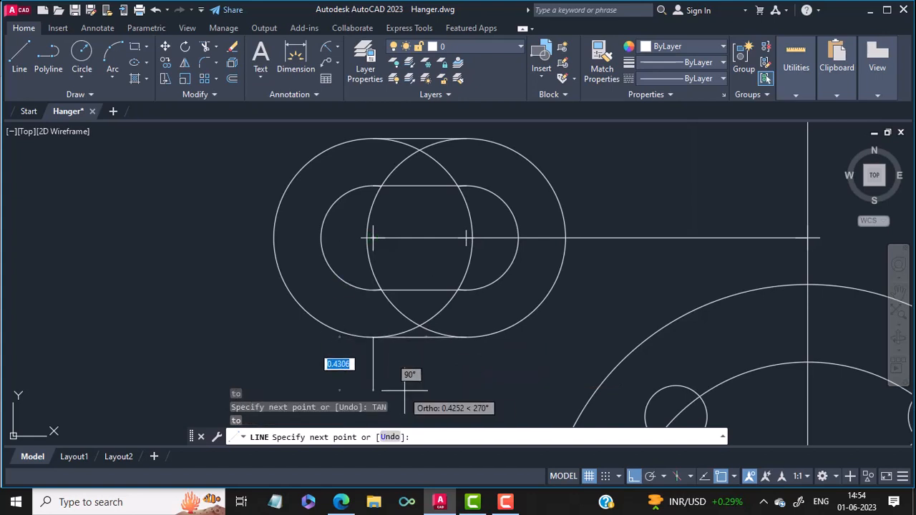
key(Return)
Step: Trim away the overlapping inner arcs of the two 0.8 radius circles to form the outer slot outline
text(TR)
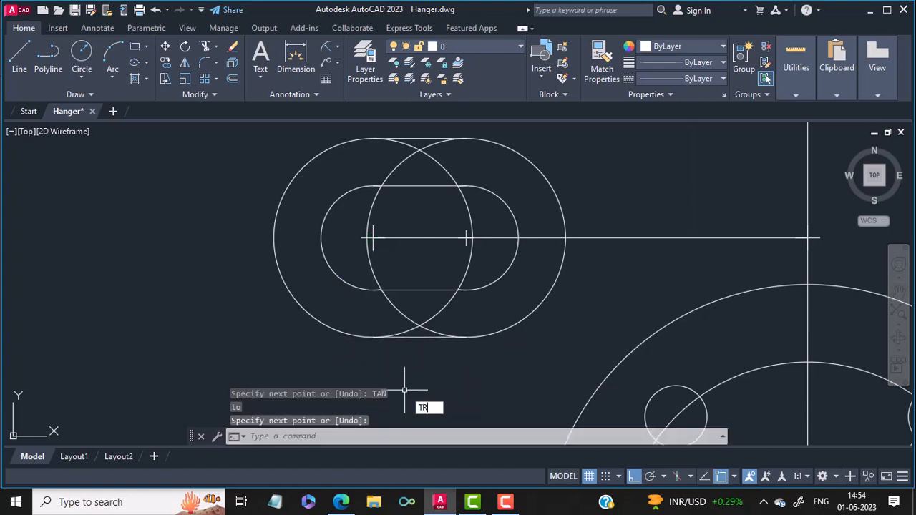
text(IM)
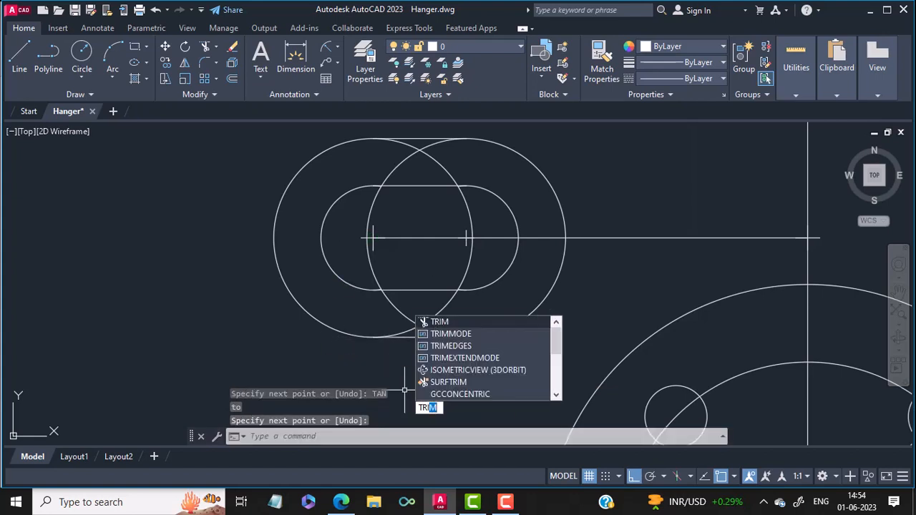
key(Return)
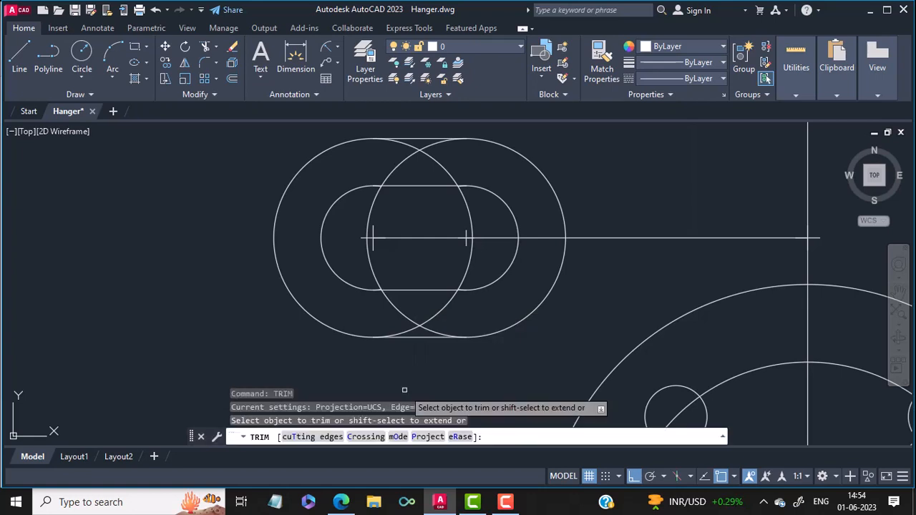
click(414, 150)
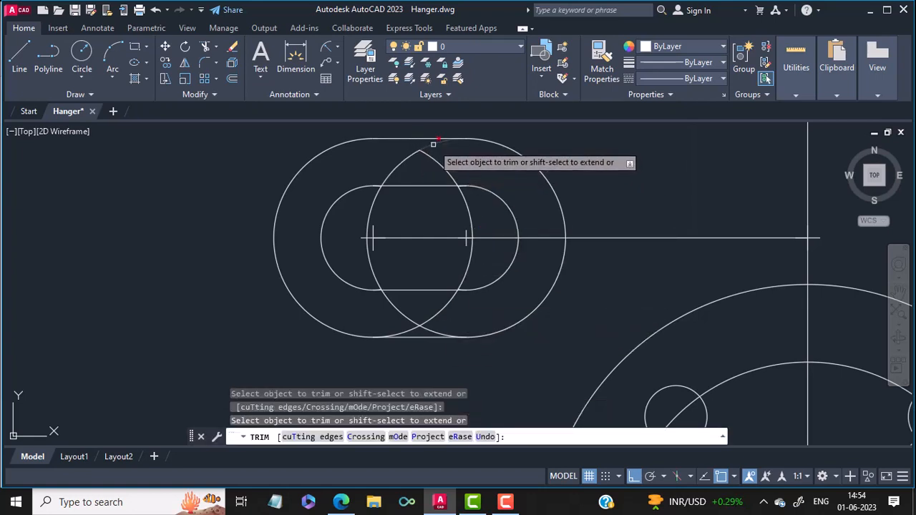
click(415, 156)
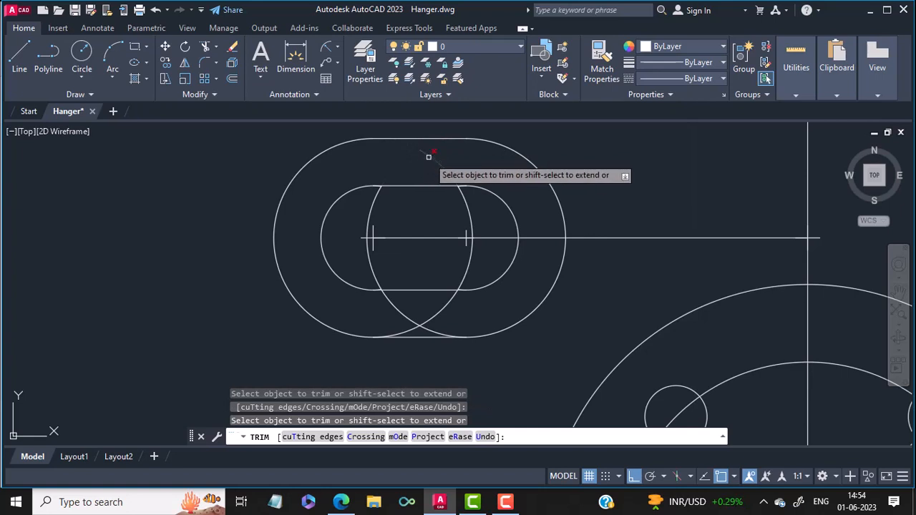
click(368, 210)
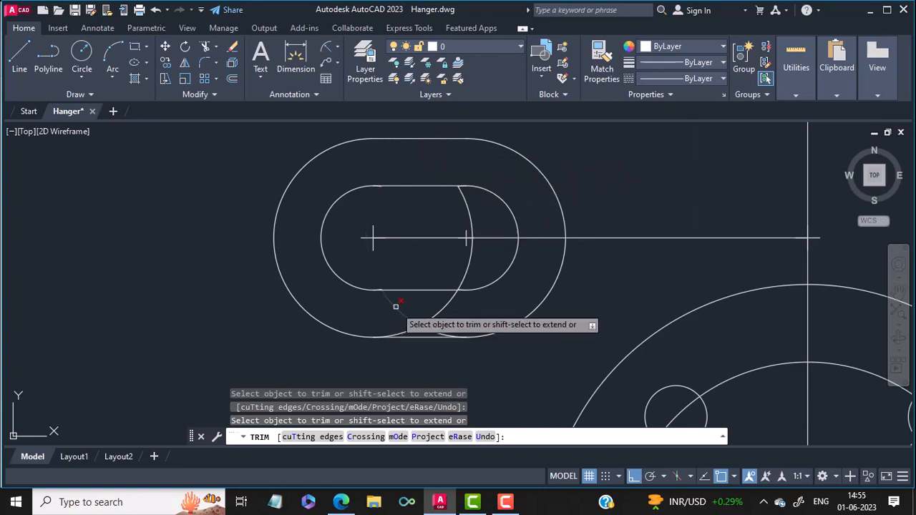
click(416, 331)
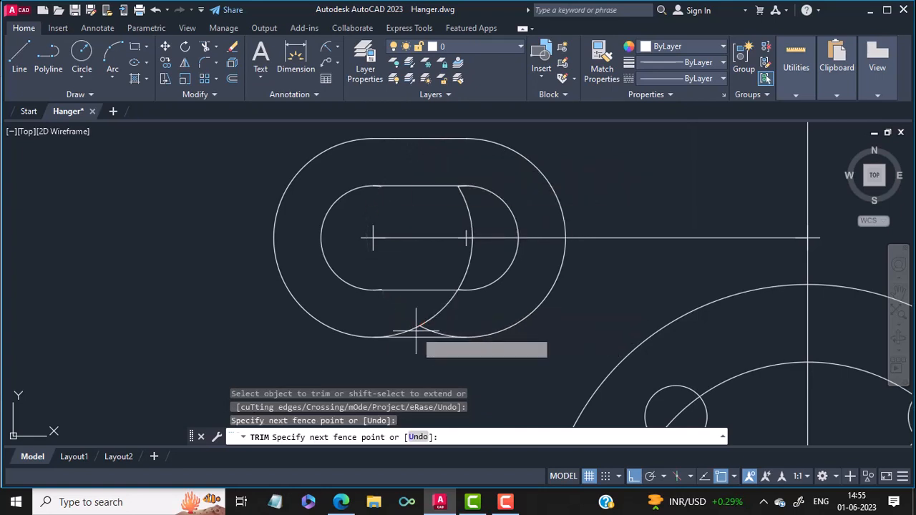
click(415, 327)
click(423, 327)
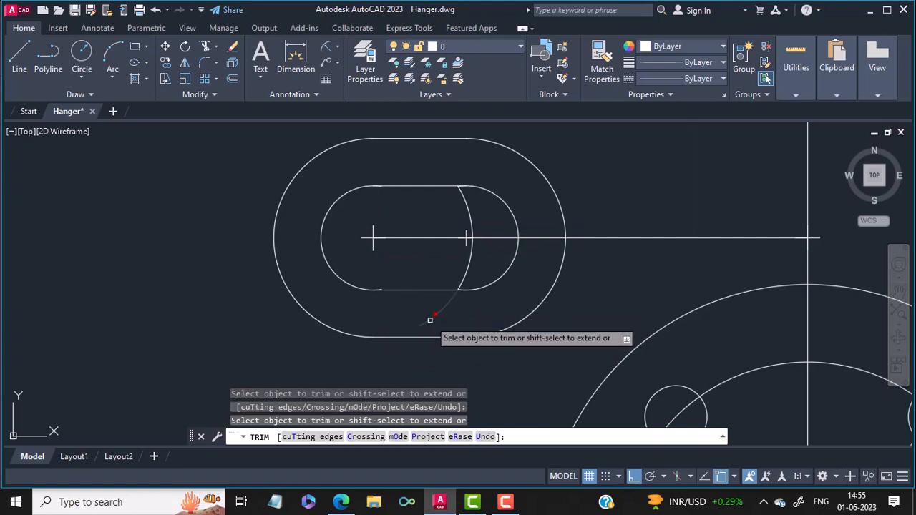
click(430, 320)
click(471, 262)
click(469, 216)
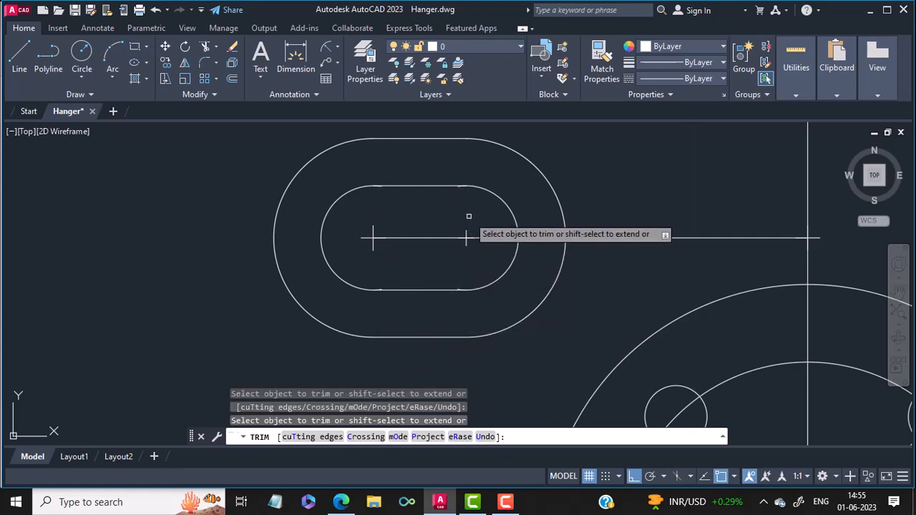
Step: Trim the small leftover arc pieces at the ends of the inner slot's upper and lower straight edges
scroll(422, 183, up, 3)
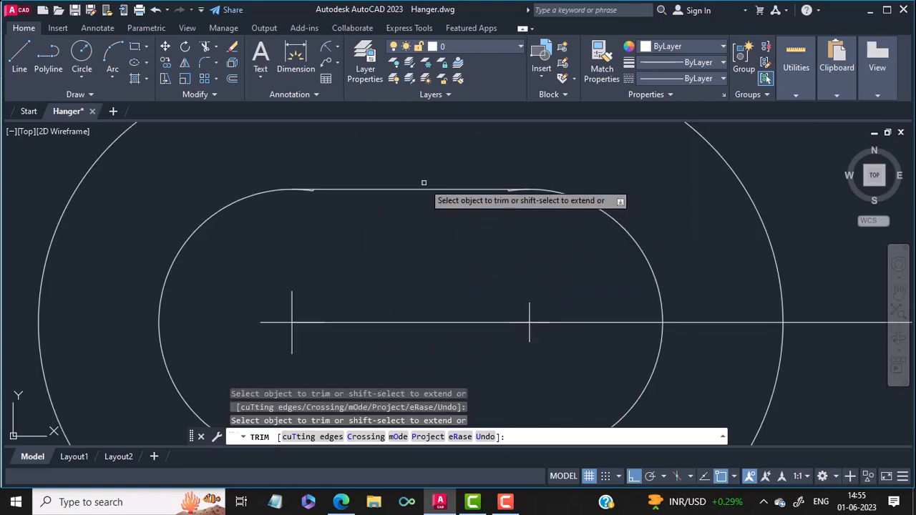
scroll(315, 174, up, 4)
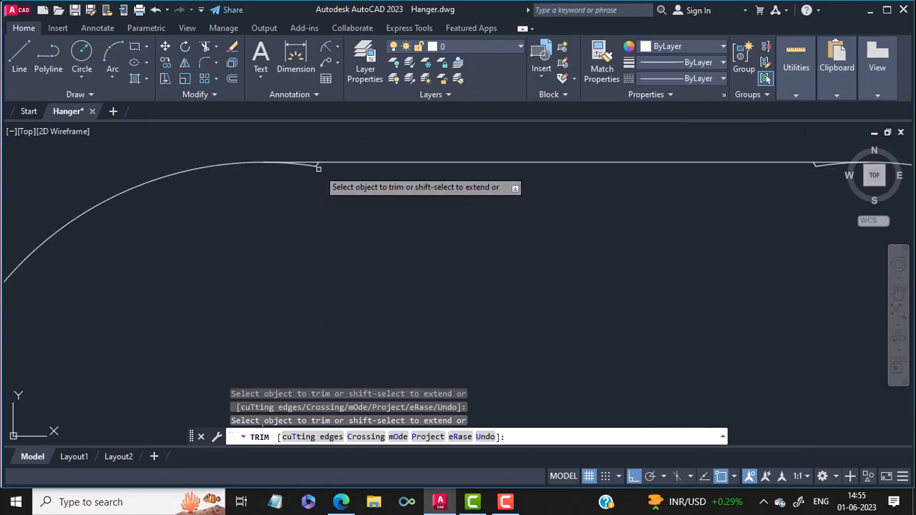
click(316, 168)
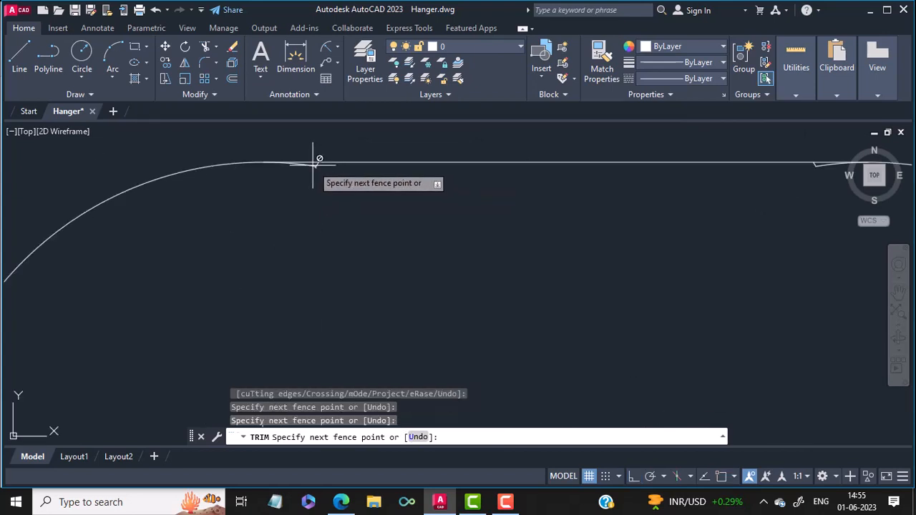
click(314, 164)
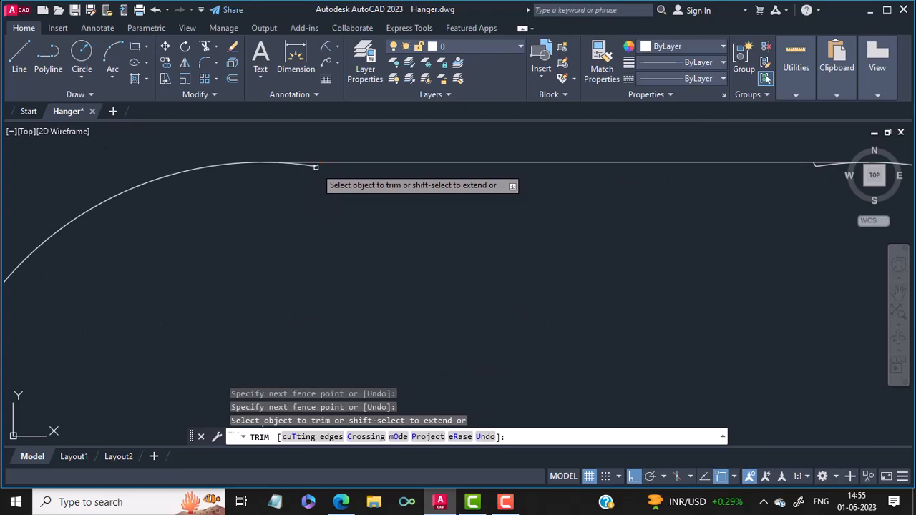
click(315, 166)
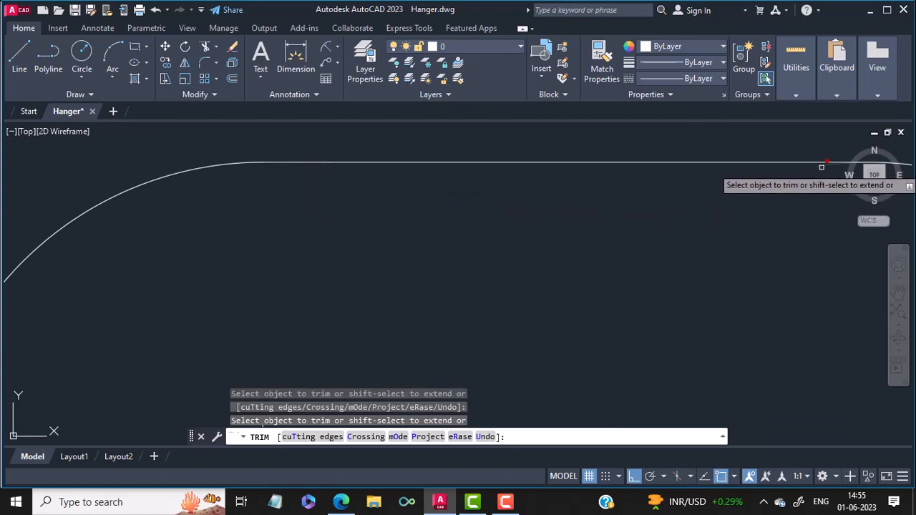
scroll(795, 201, down, 4)
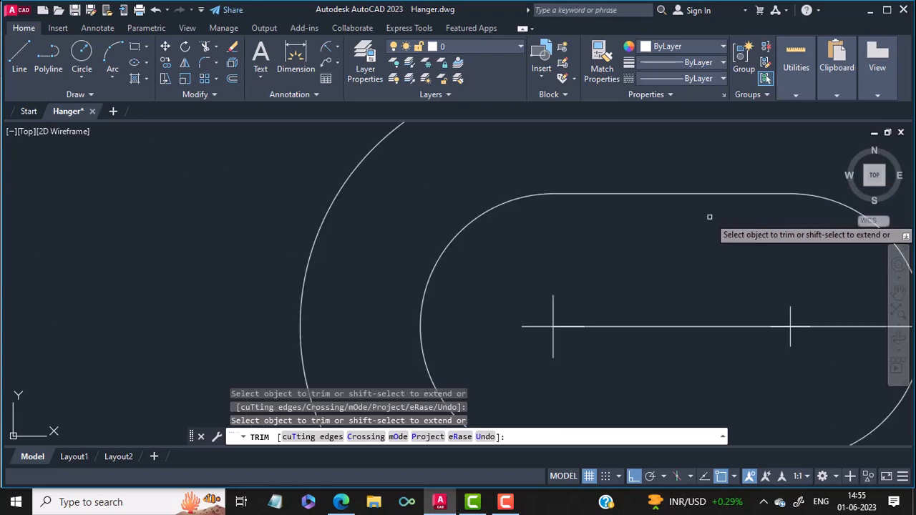
middle_drag(708, 210, 408, 204)
scroll(408, 203, down, 5)
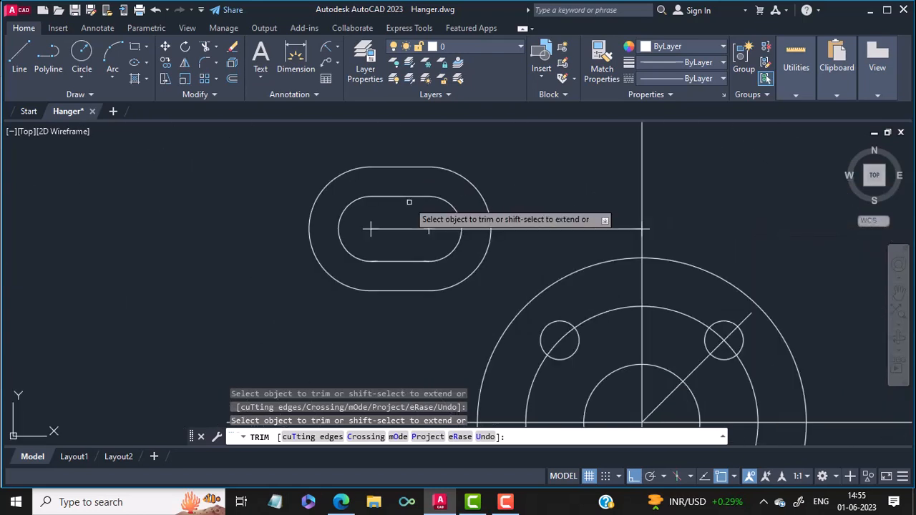
scroll(441, 229, up, 4)
scroll(379, 311, up, 6)
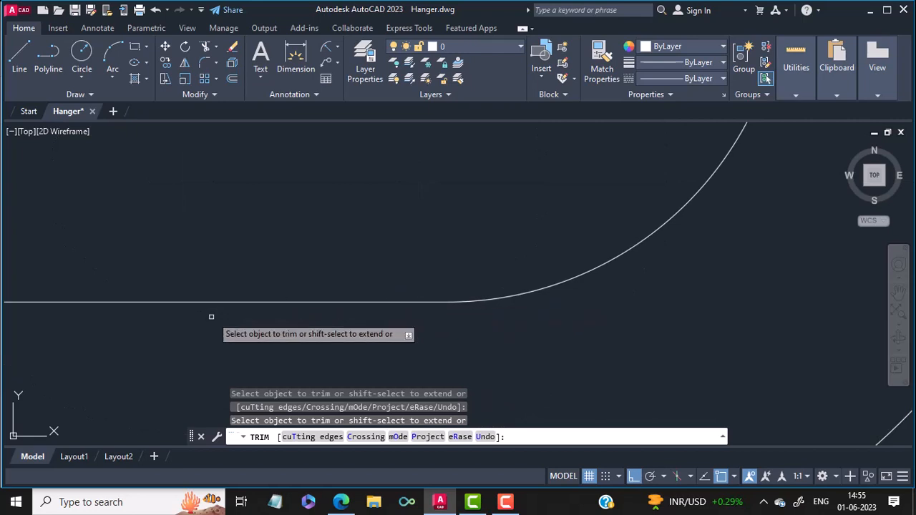
mouse_move(219, 350)
middle_down()
mouse_move(464, 313)
mouse_move(625, 305)
middle_up()
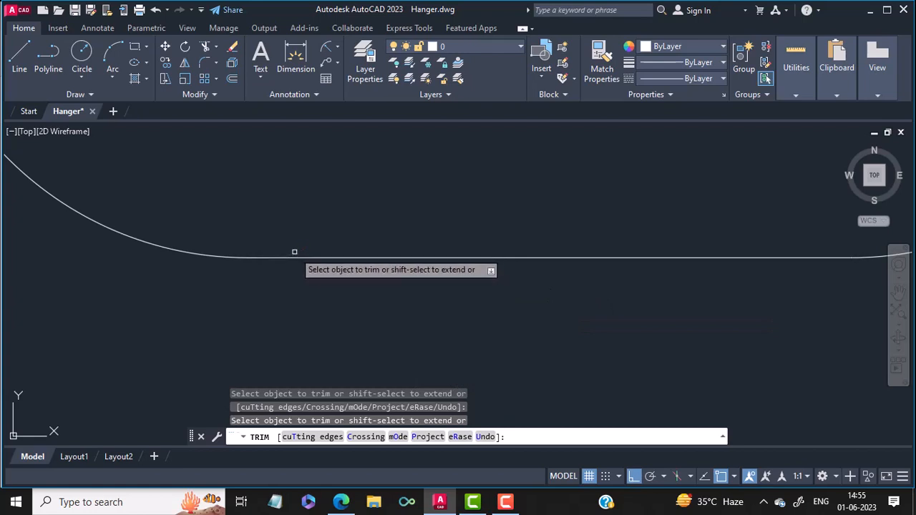
scroll(360, 272, down, 5)
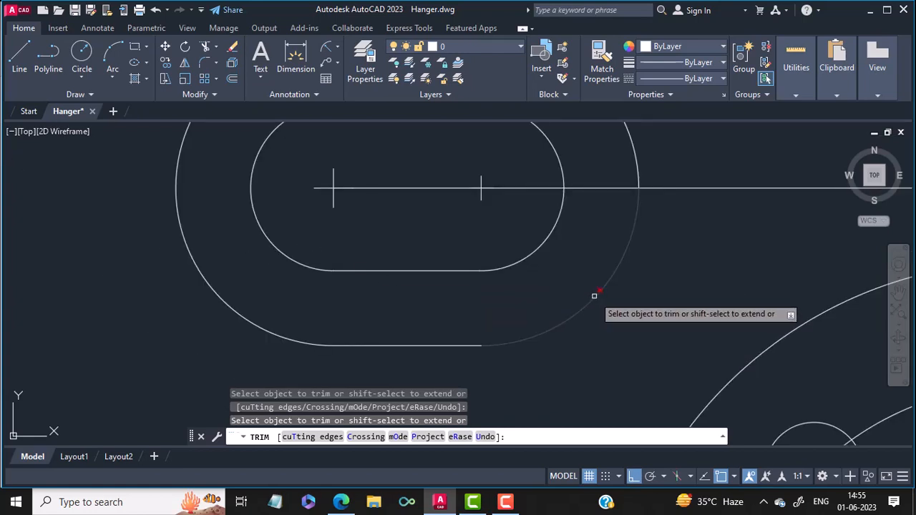
Step: Mirror the complete left slot, with both outlines and center marks, across the vertical centerline, keeping the source objects
scroll(597, 292, down, 4)
scroll(597, 291, down, 4)
middle_drag(597, 291, 488, 256)
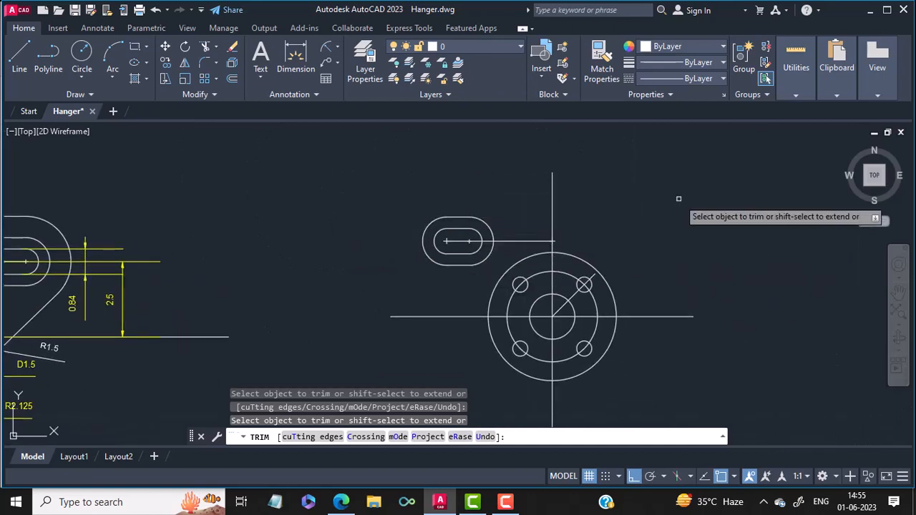
key(Escape)
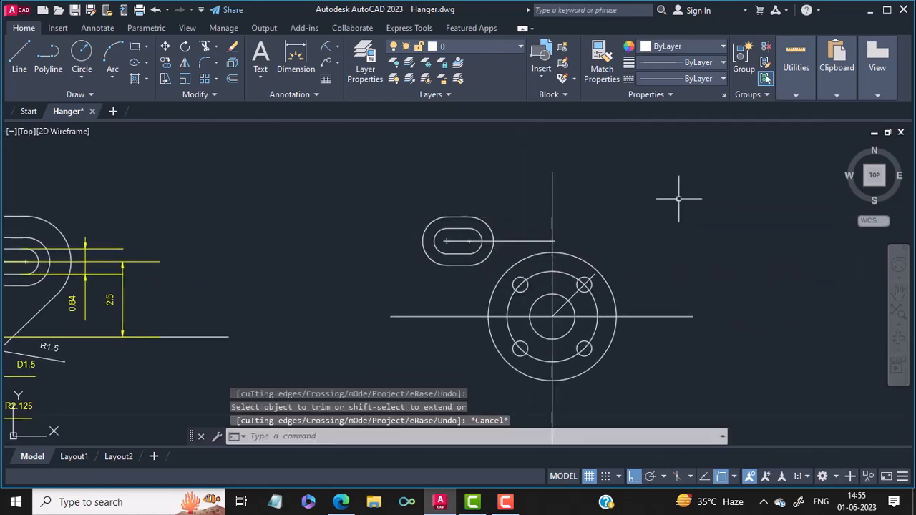
text(MIRROR)
key(Return)
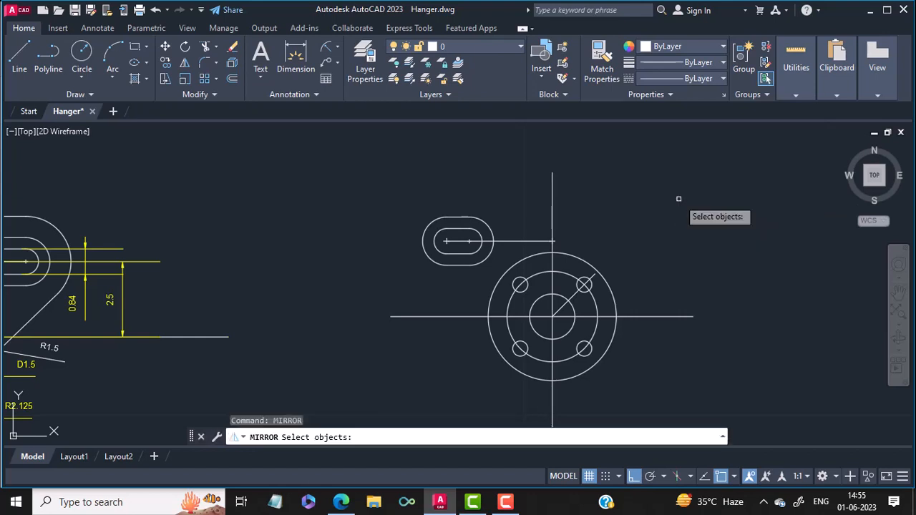
click(414, 207)
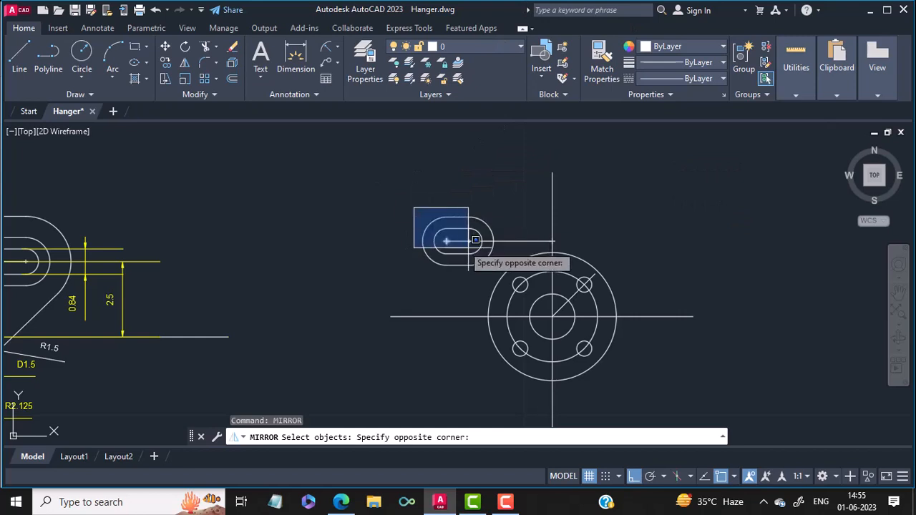
click(498, 270)
key(Return)
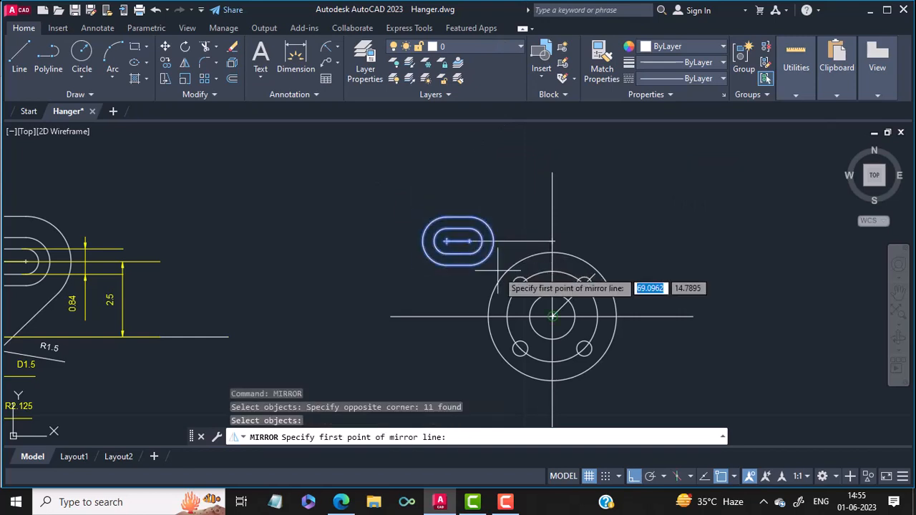
click(553, 173)
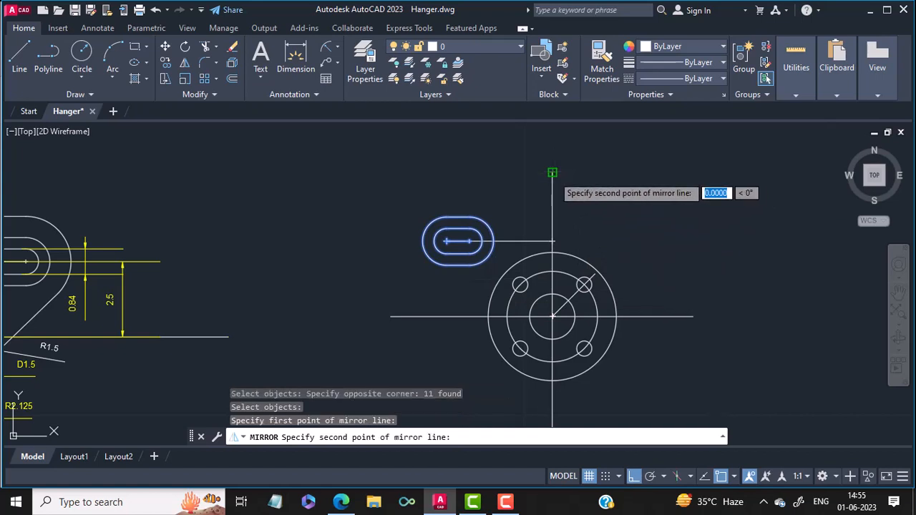
middle_drag(617, 255, 597, 88)
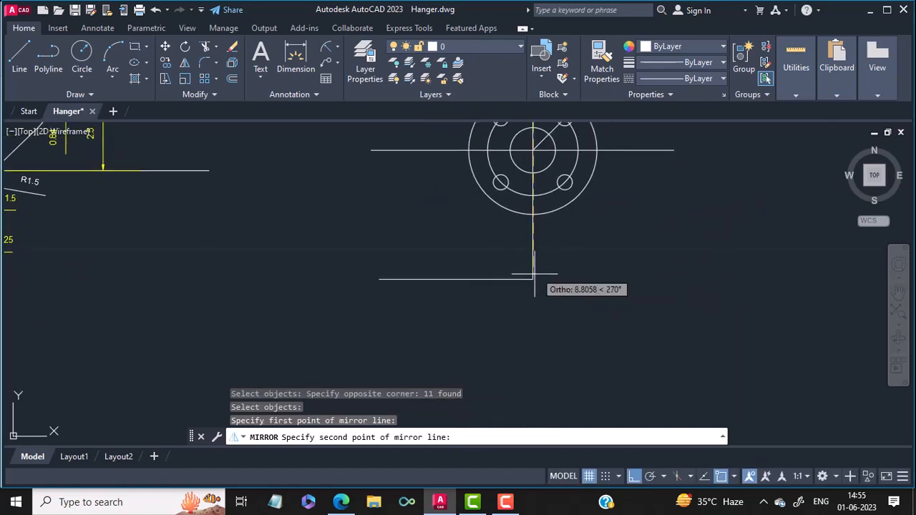
click(532, 277)
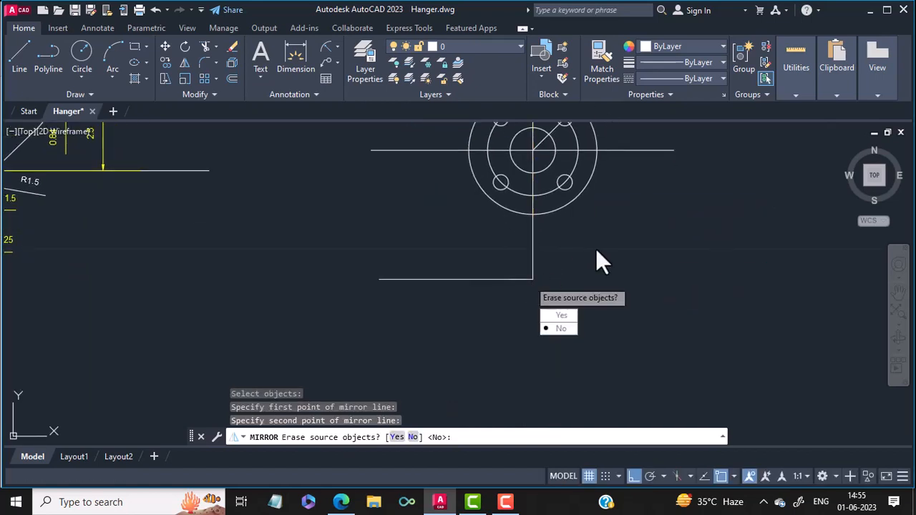
key(Return)
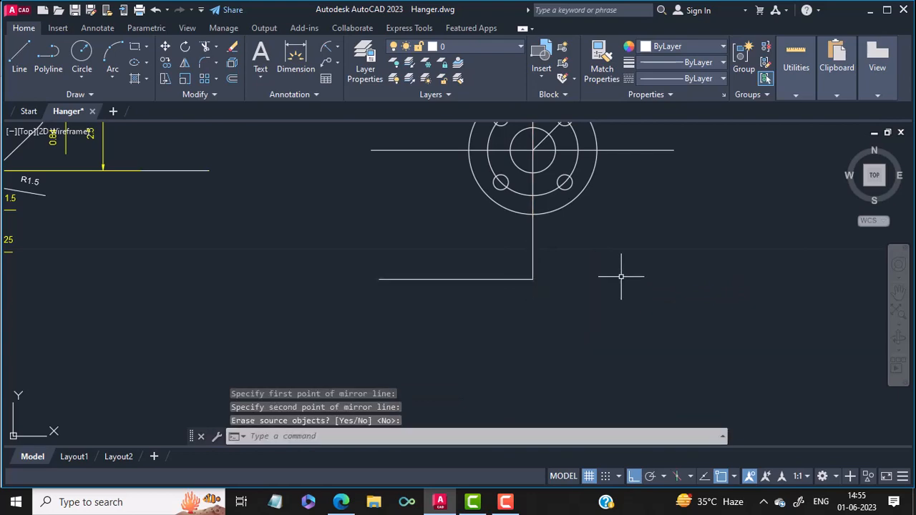
Step: Draw a 1.5 radius circle centered on the left slot's outer (left-hand) arc center, following the reference drawing
mouse_move(620, 268)
middle_down()
mouse_move(593, 465)
mouse_move(738, 425)
mouse_move(888, 418)
middle_up()
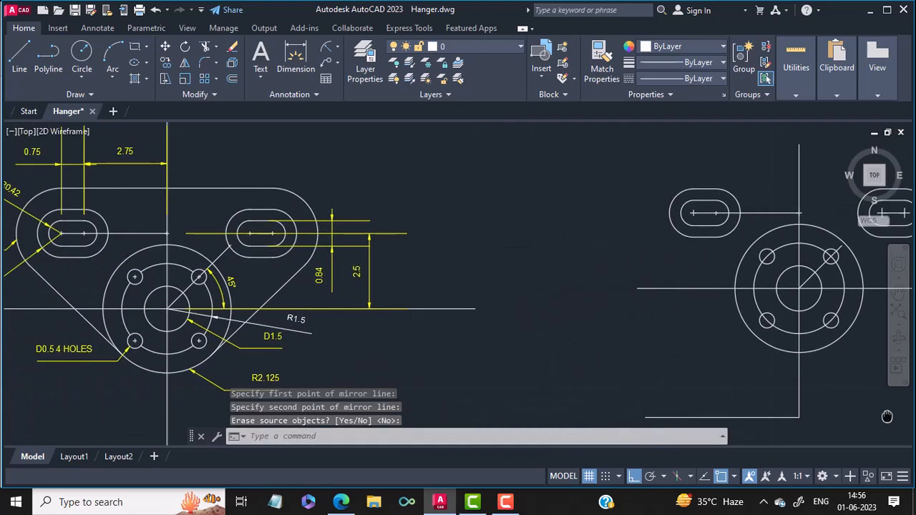
middle_drag(180, 342, 343, 351)
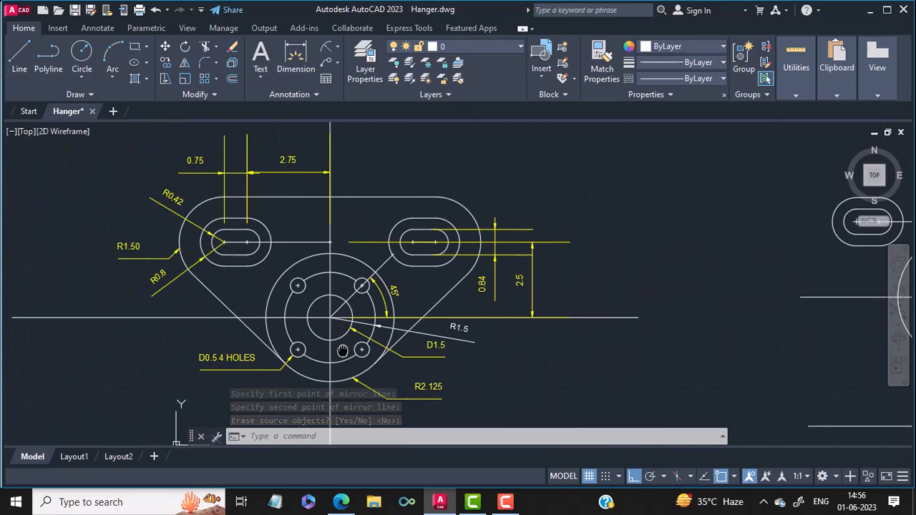
scroll(175, 238, up, 4)
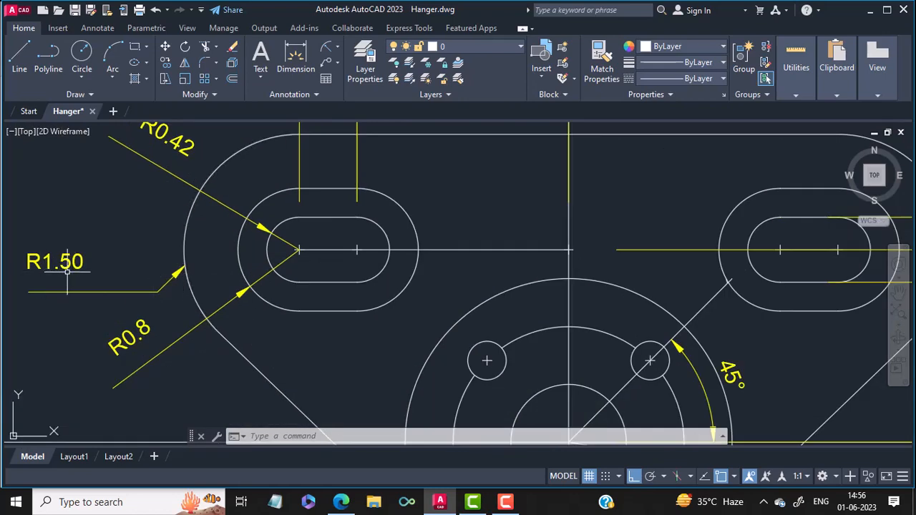
scroll(540, 255, down, 5)
middle_drag(699, 277, 281, 274)
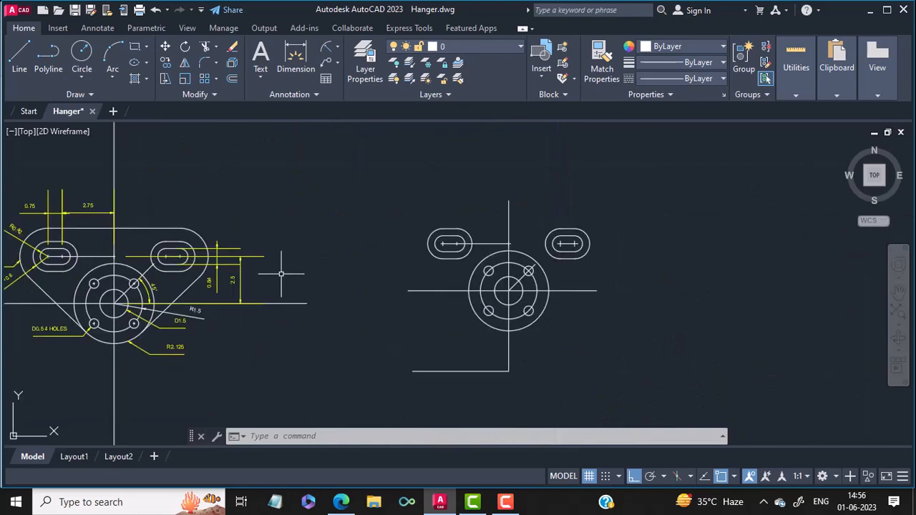
scroll(478, 277, up, 4)
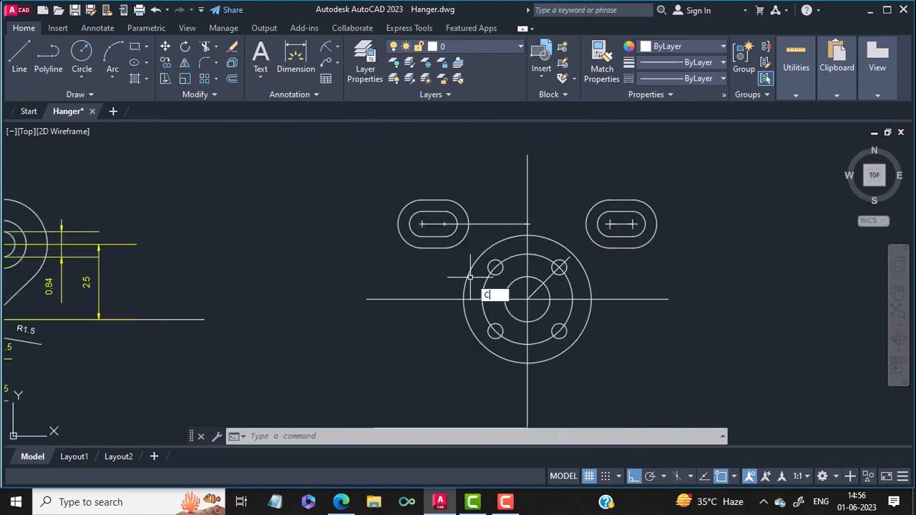
key(Return)
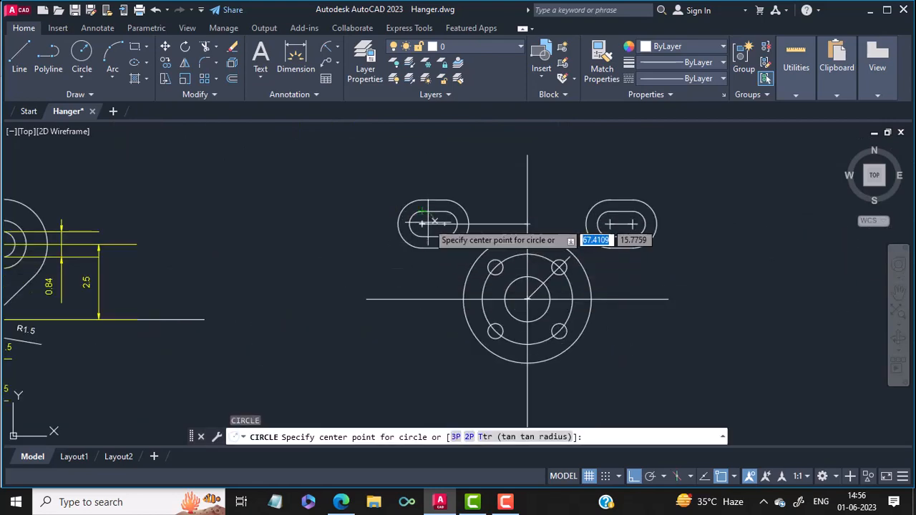
click(423, 224)
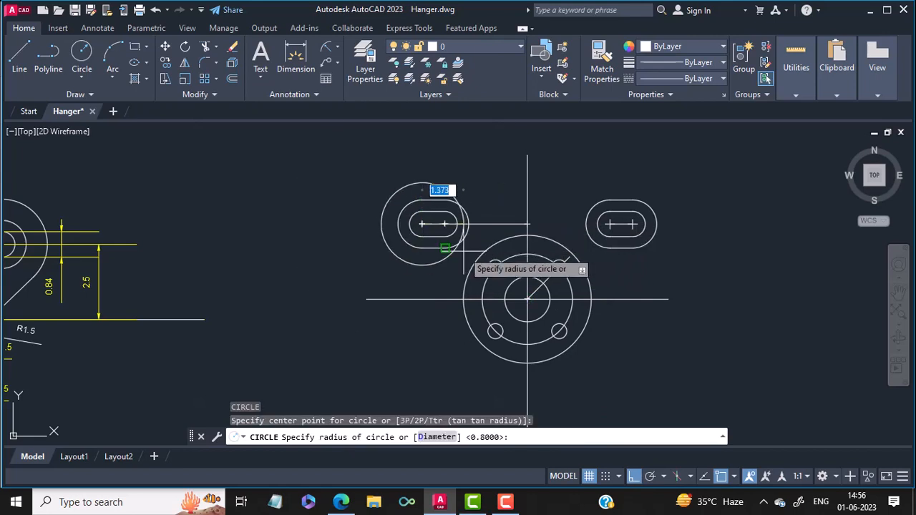
key(Return)
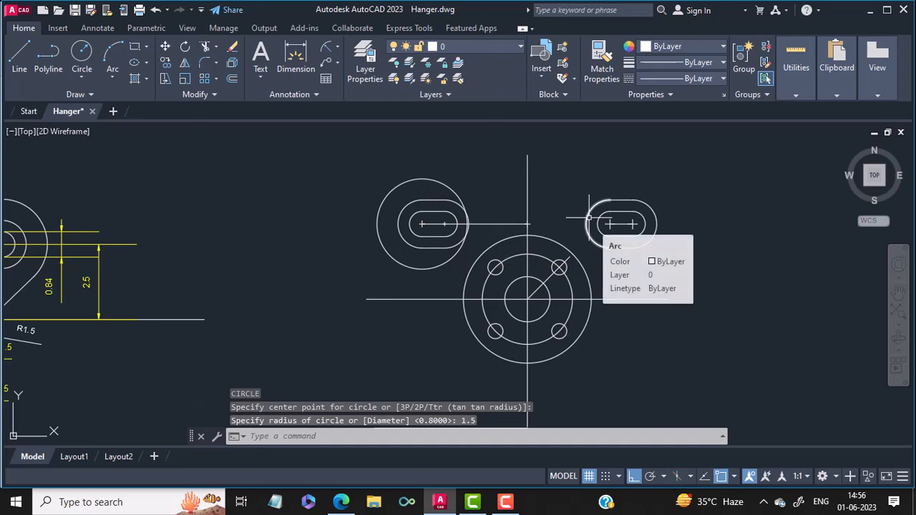
Step: Draw a matching 1.5 radius circle centered on the right slot's outer (right-hand) arc center
key(Return)
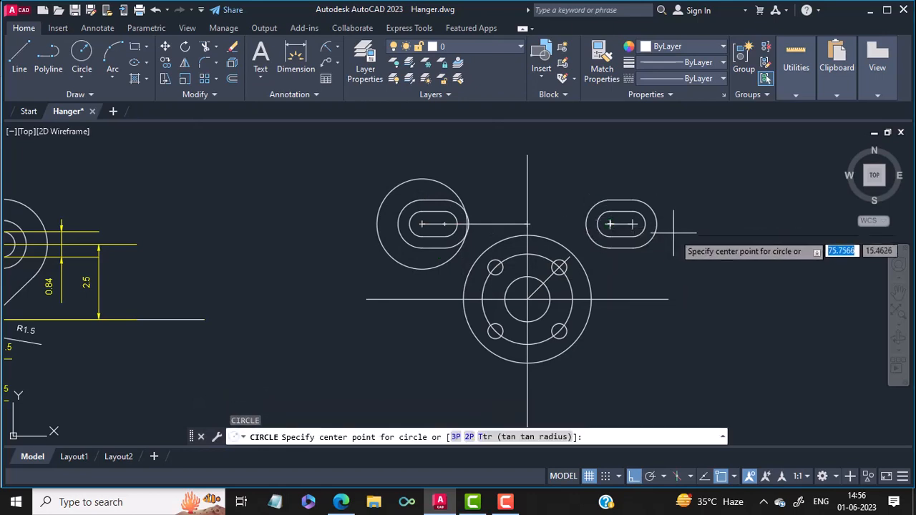
click(633, 224)
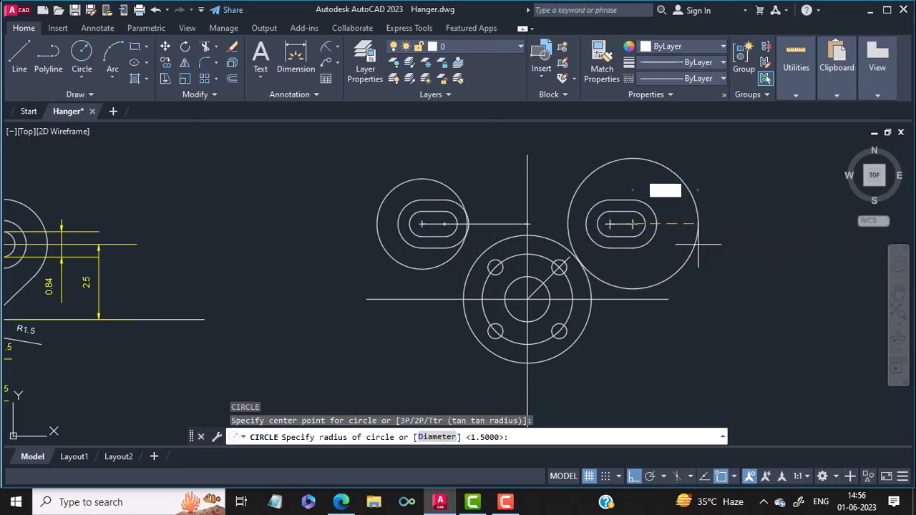
key(Return)
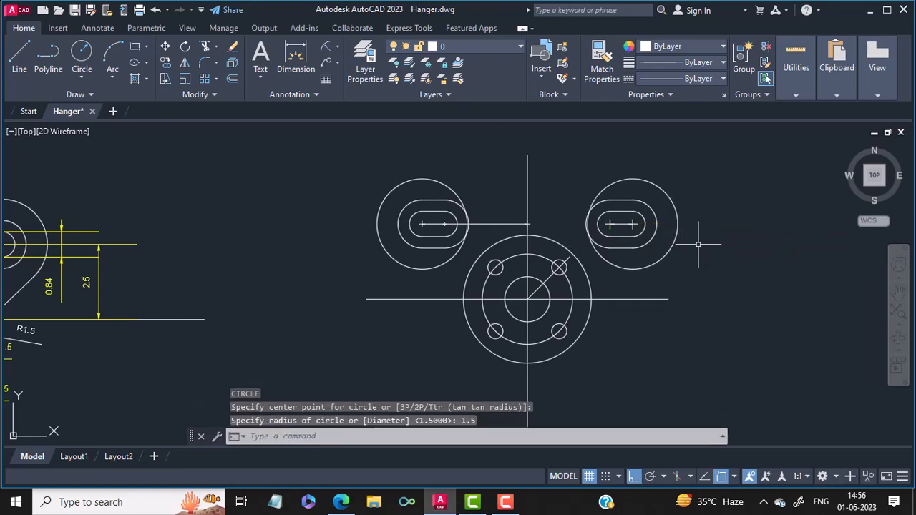
Step: Draw a line tangent to the upper sides of the two 1.5 radius circles, from the right circle to the left
text(L)
key(Return)
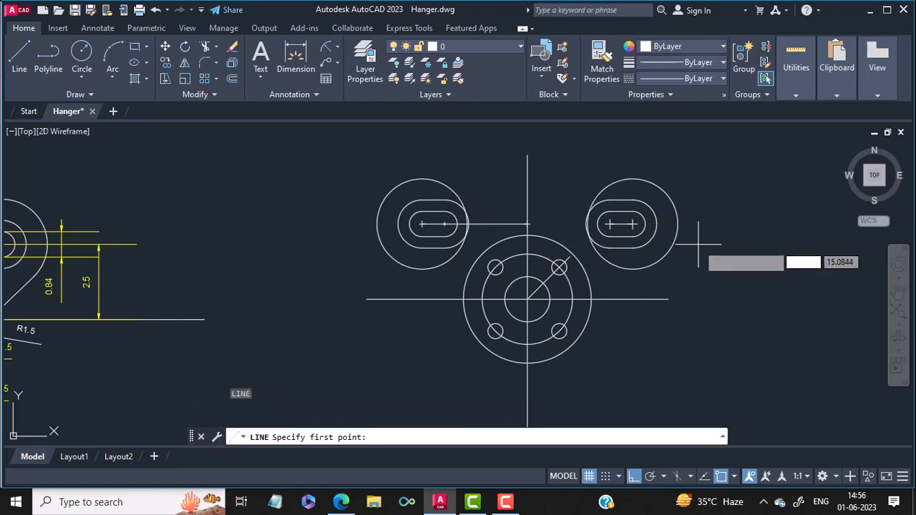
text(TA)
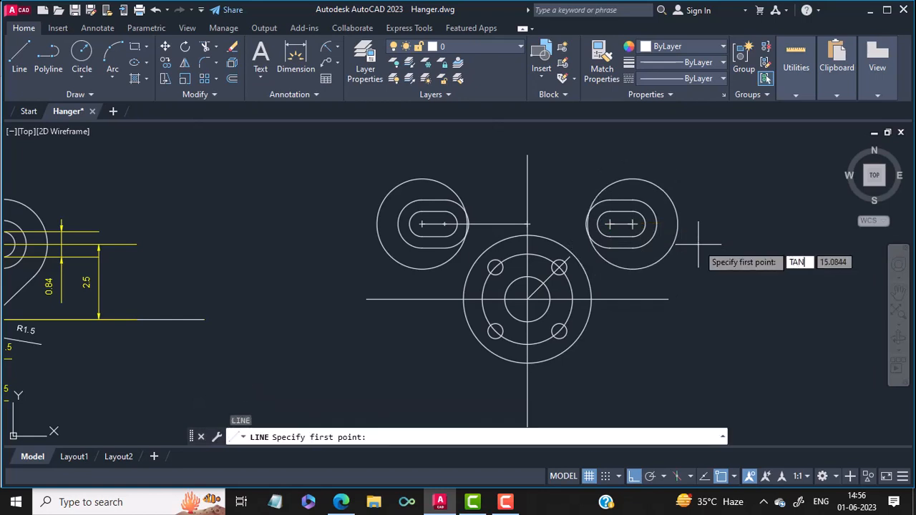
text(N)
key(Return)
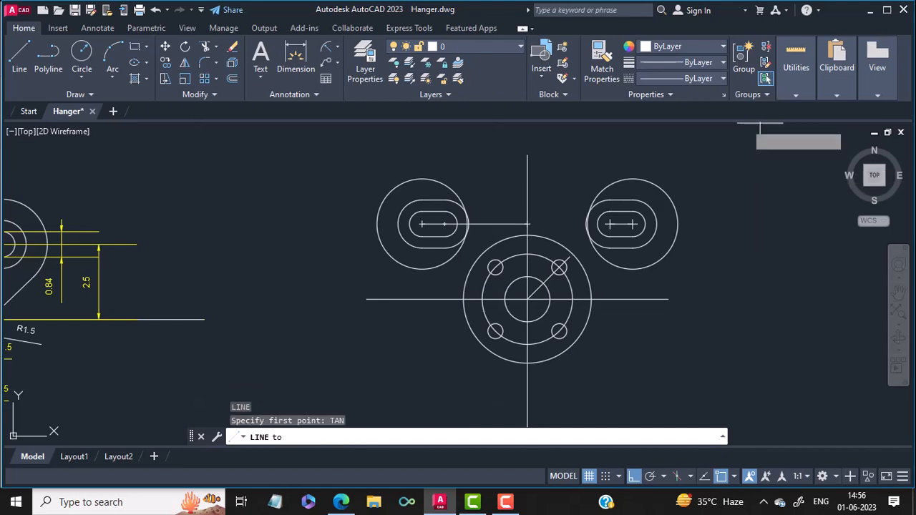
click(630, 184)
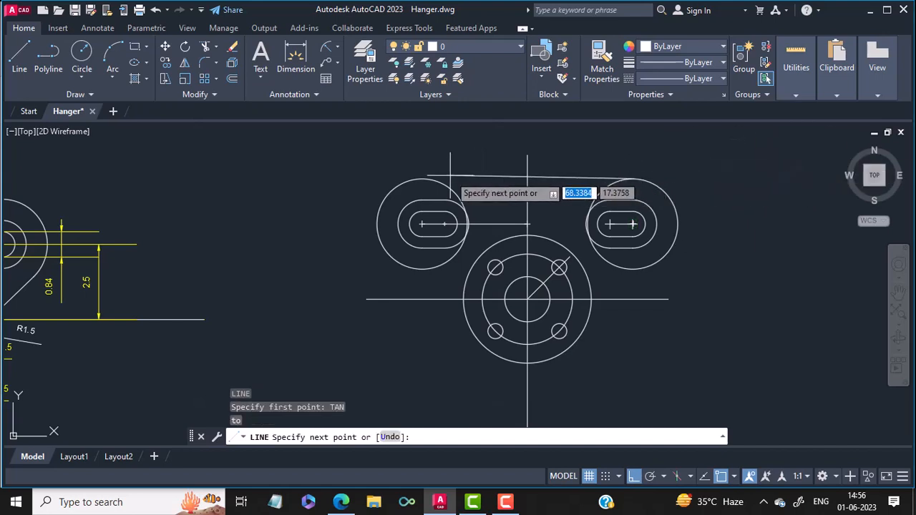
text(TAN)
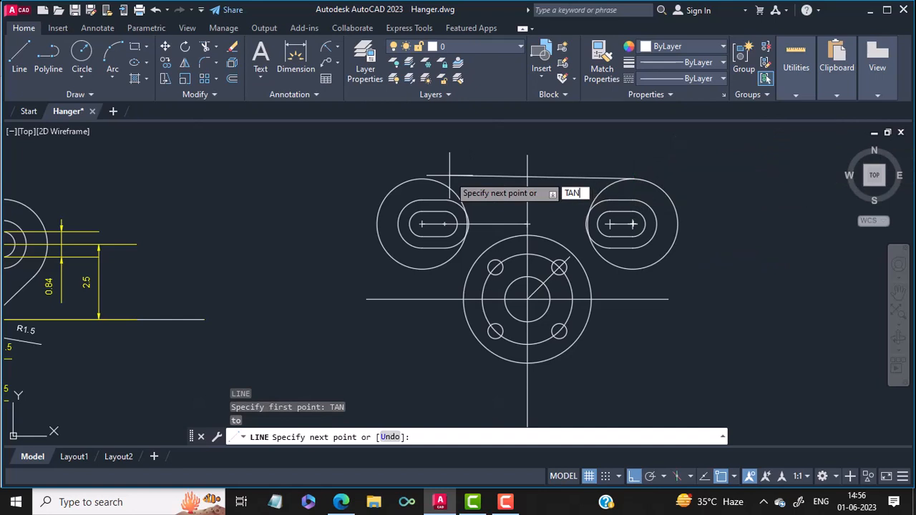
key(Return)
click(426, 178)
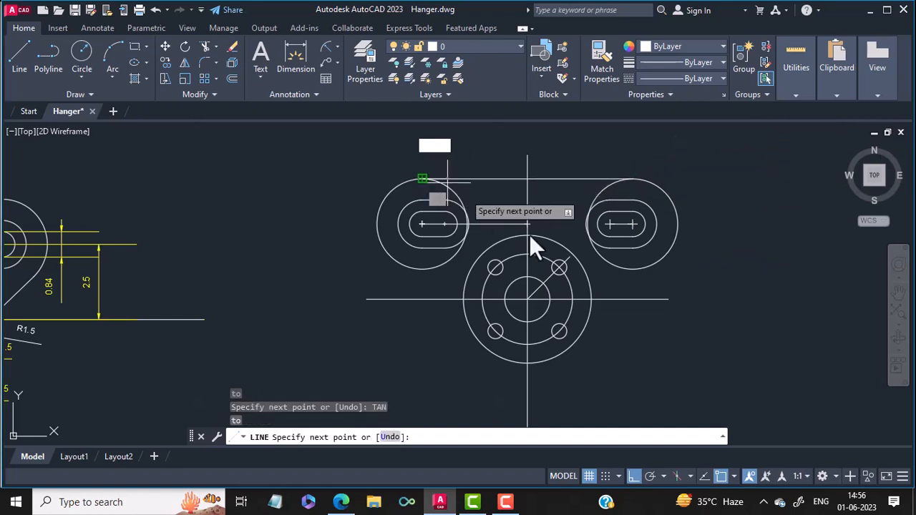
key(Return)
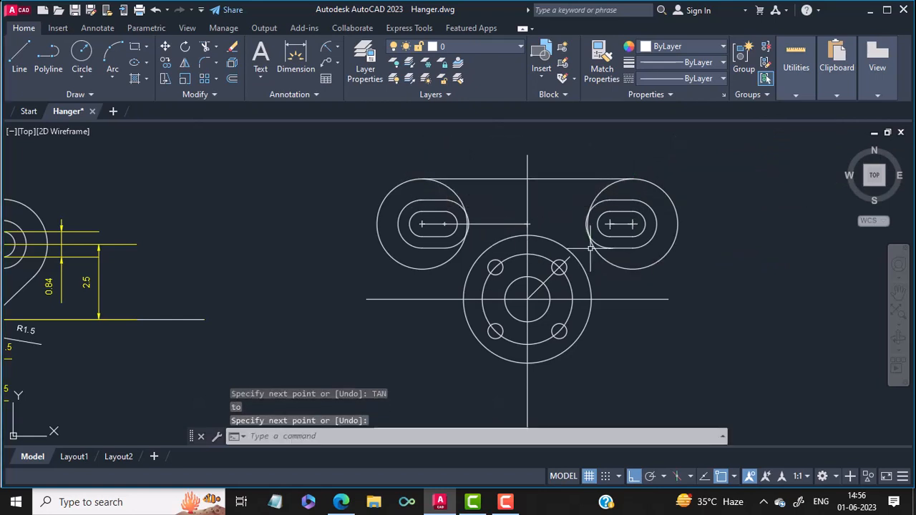
Step: Draw a sloped tangent line from the right 1.5 radius circle's lower right side to the lower right of the large central circle
text(l)
key(Return)
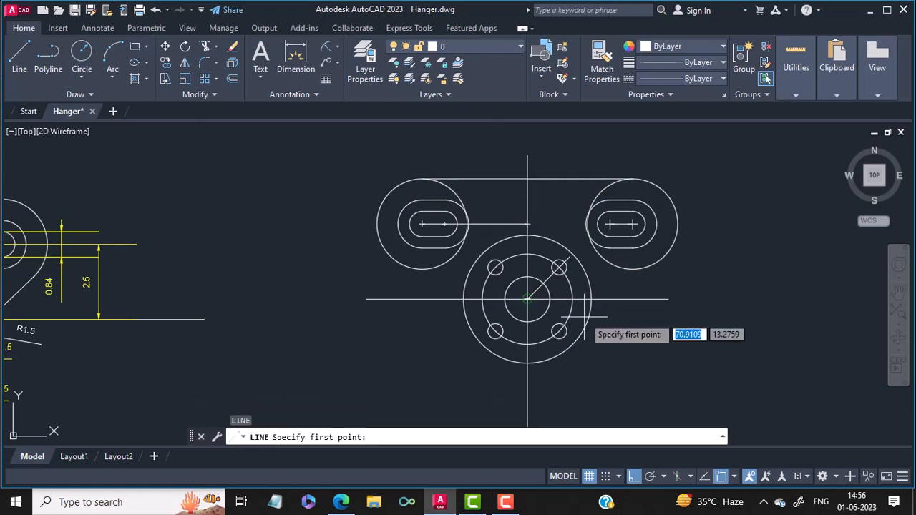
text(tan)
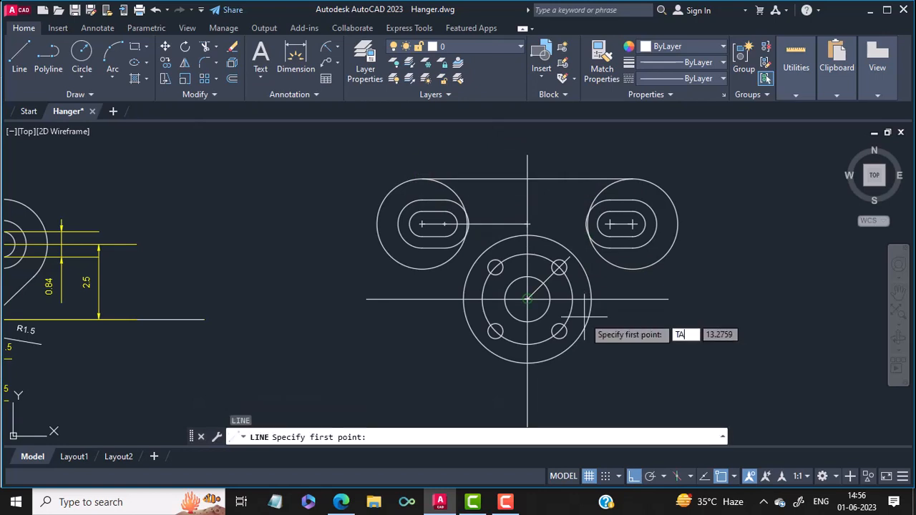
key(Return)
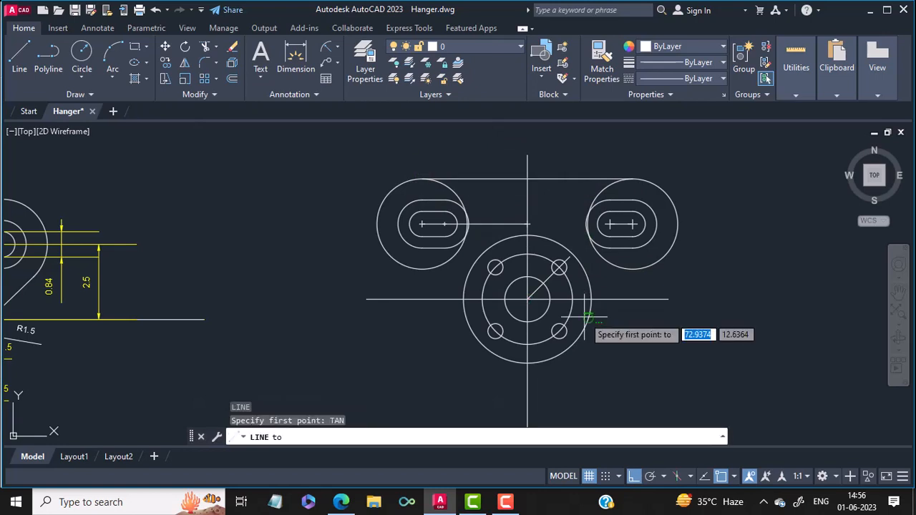
click(667, 252)
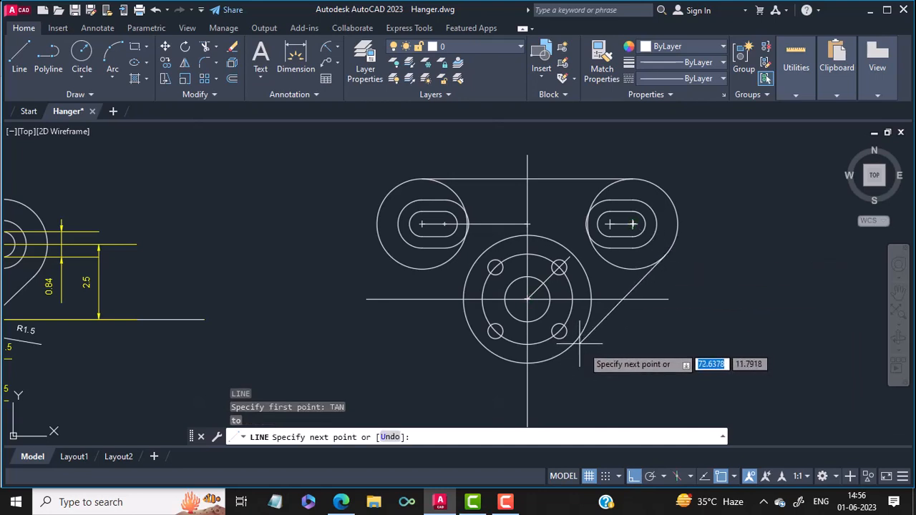
text(tan)
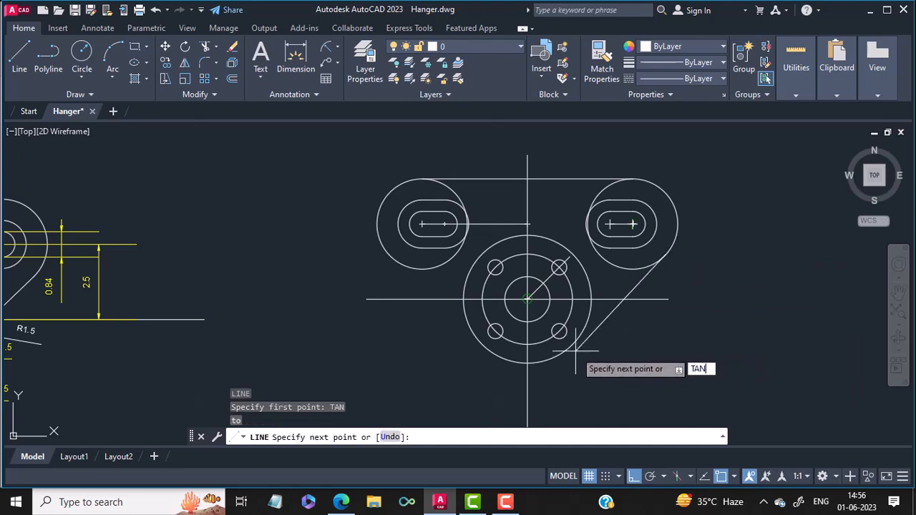
key(Return)
click(576, 350)
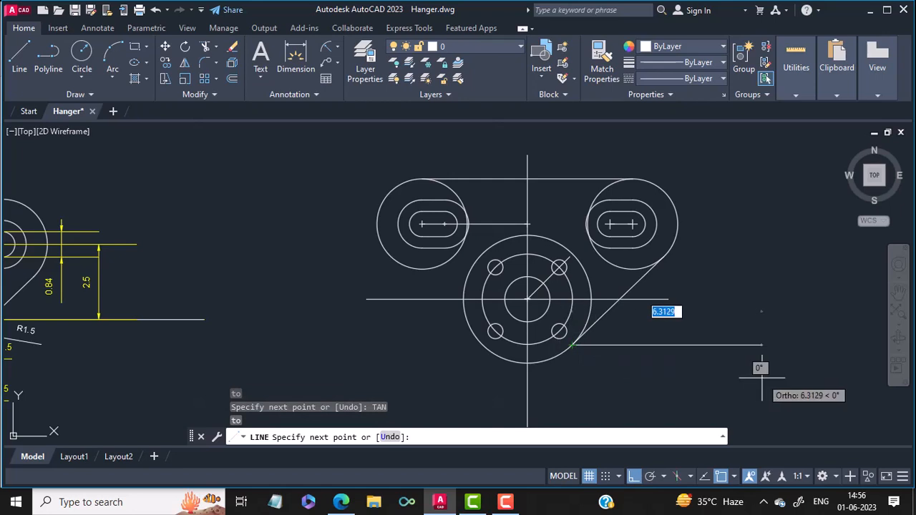
key(Return)
Step: Draw a sloped tangent line from the left 1.5 radius circle's lower left side to the lower left of the large central circle
key(Return)
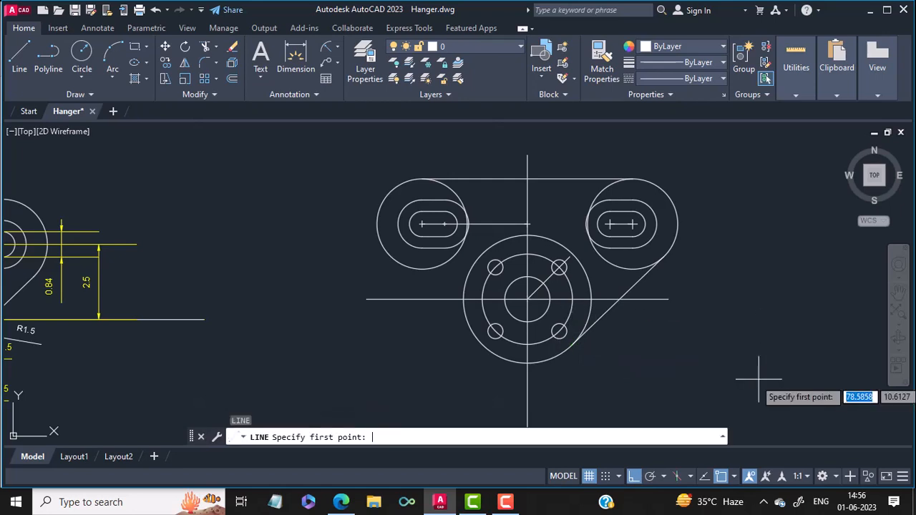
text(tan)
key(Return)
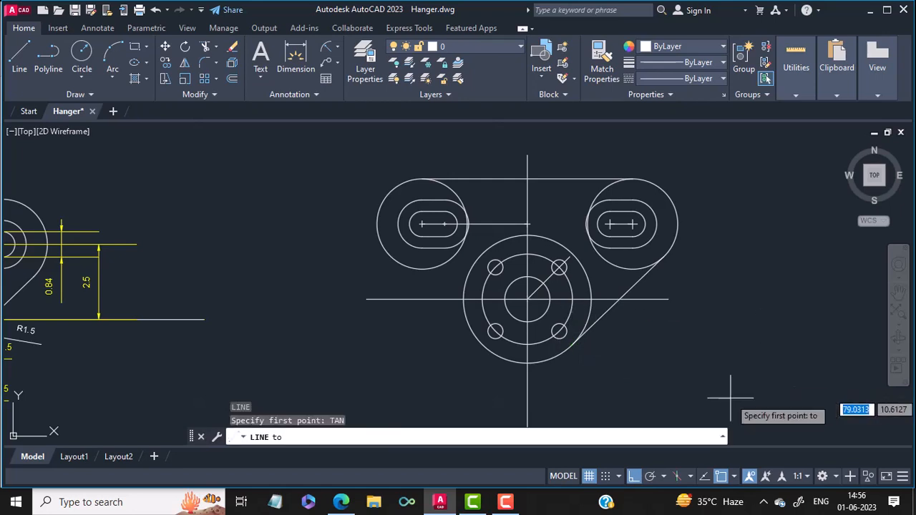
click(391, 259)
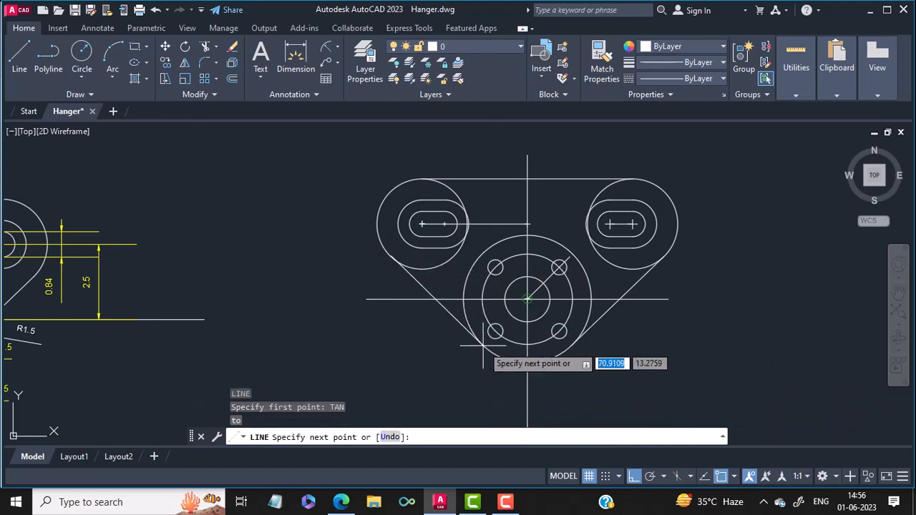
text(TAN)
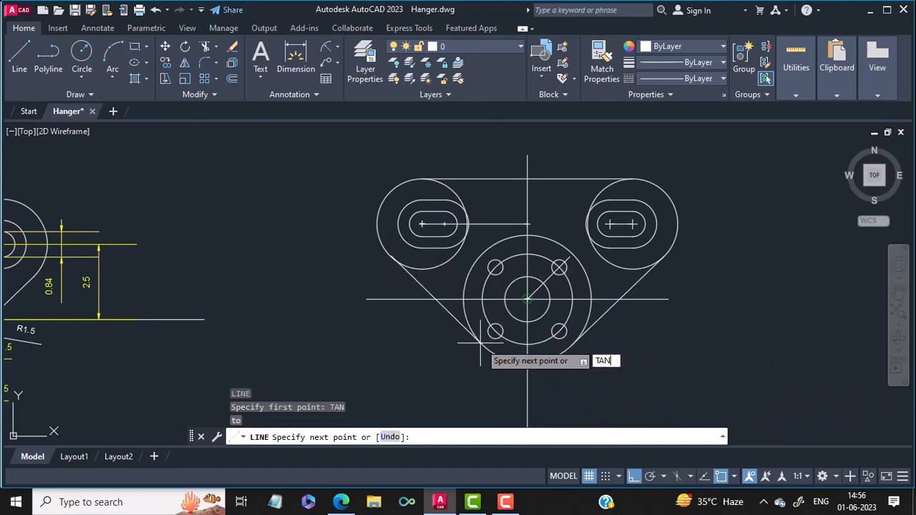
key(Return)
click(480, 345)
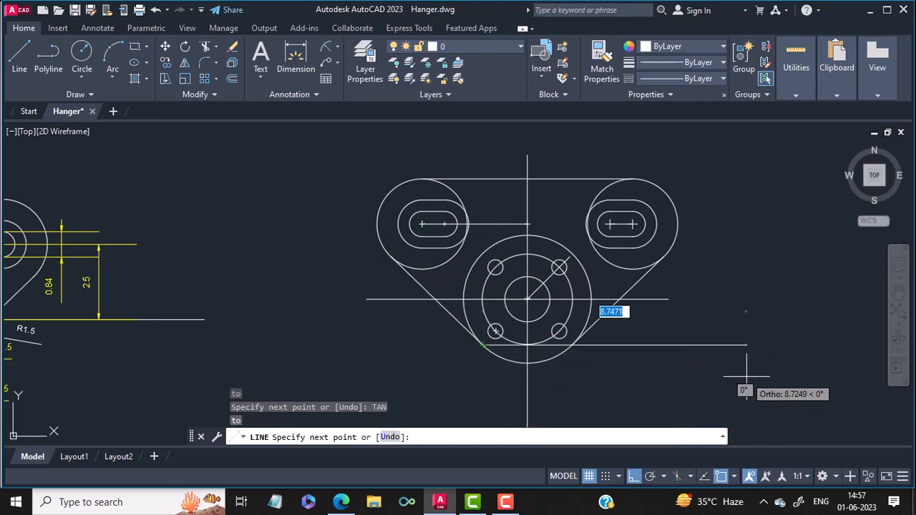
key(Return)
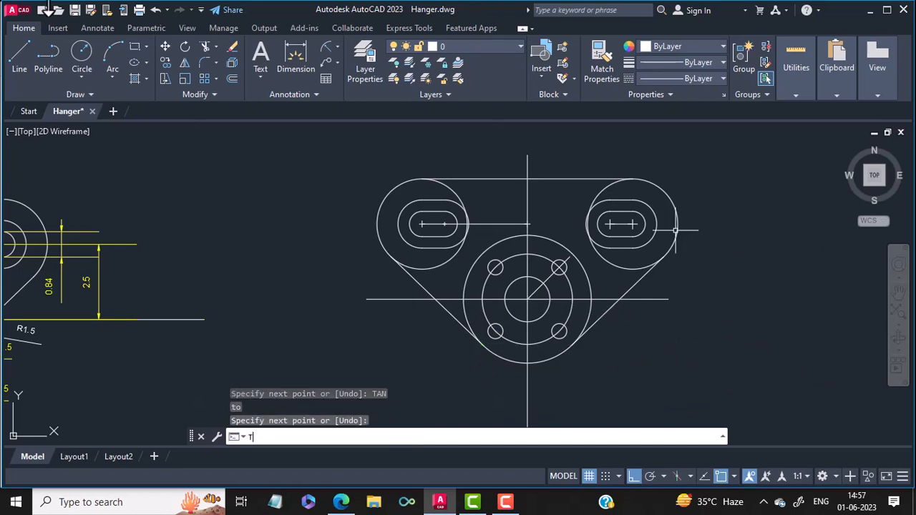
Step: Trim away the inner portions of both 1.5 radius circles, including the slivers crossing the slots, leaving only the outer corner arcs
text(TRIM)
key(Return)
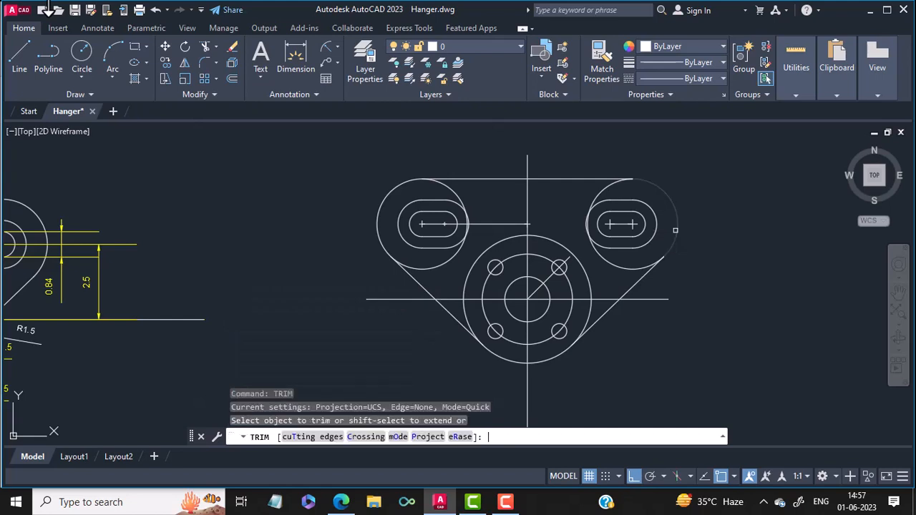
click(434, 265)
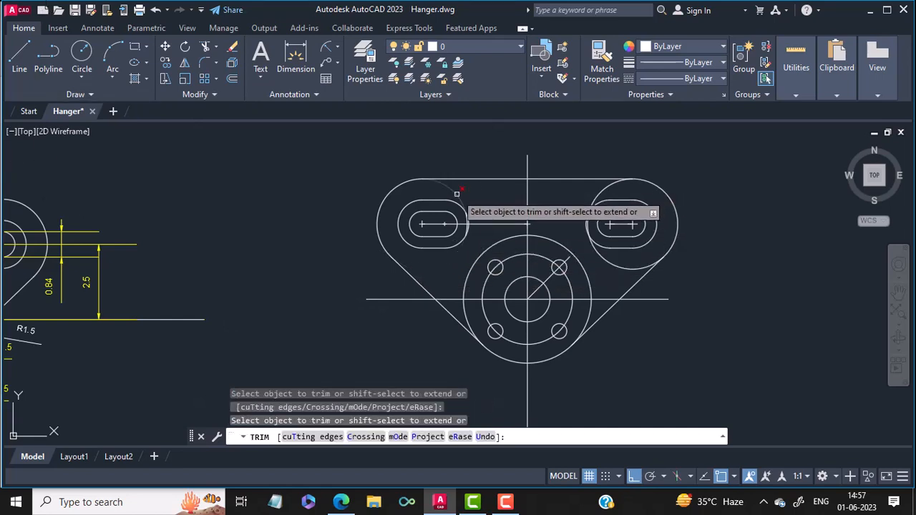
scroll(457, 238, up, 4)
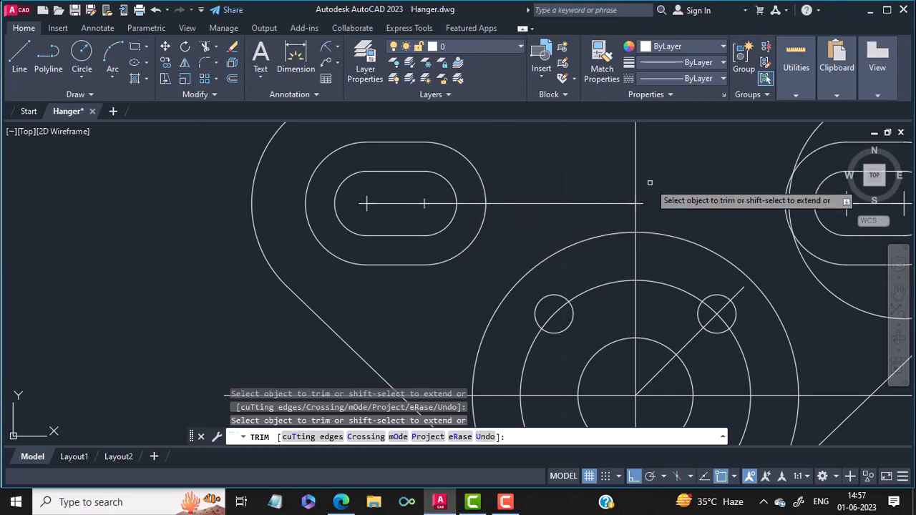
scroll(650, 184, down, 3)
middle_drag(742, 209, 631, 262)
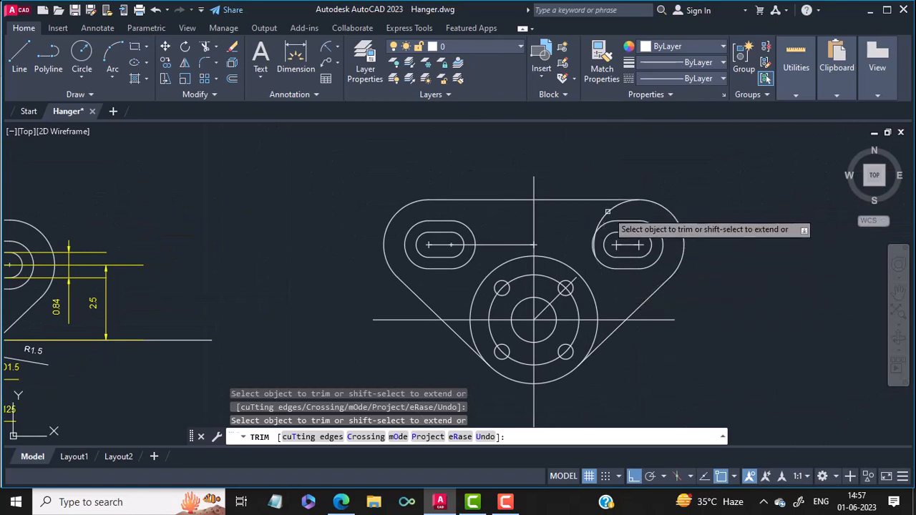
scroll(595, 237, up, 5)
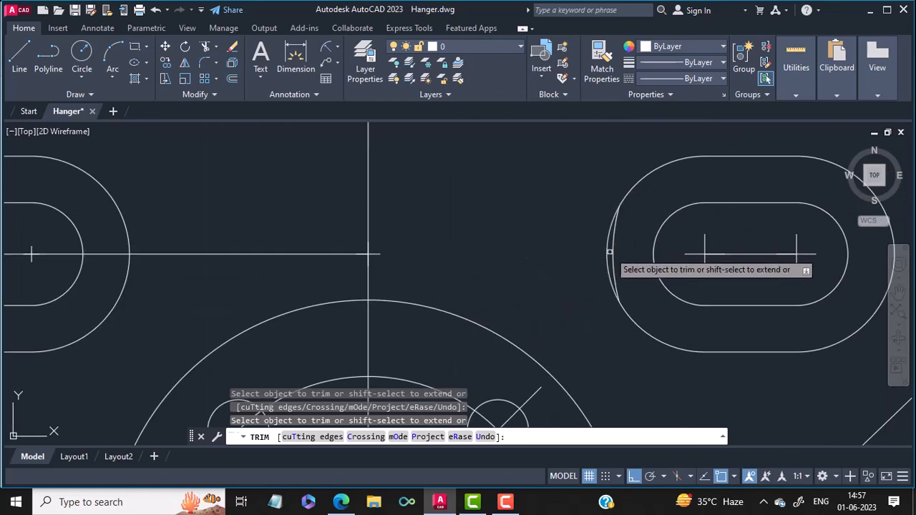
scroll(607, 264, down, 2)
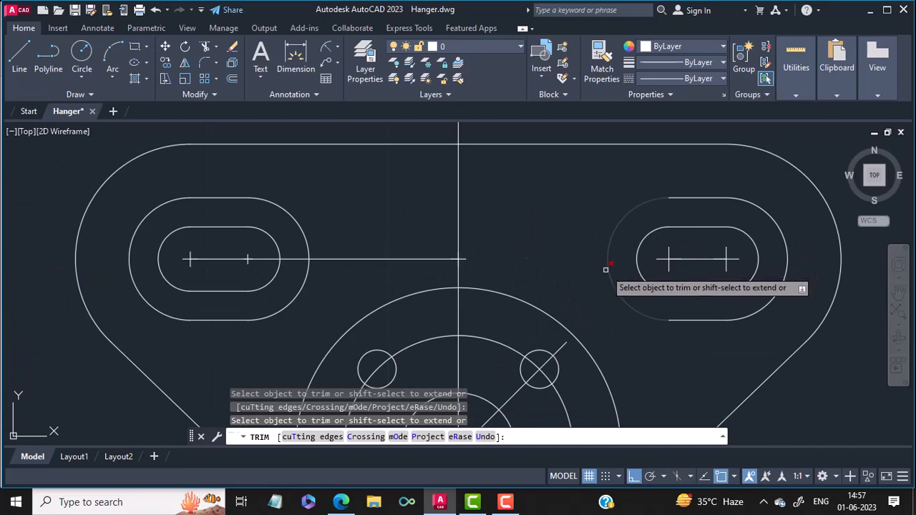
Step: Trim the large central circle inside the new hanger outline, keeping only its bottom arc between the two sloped tangent lines
mouse_move(639, 322)
middle_down()
mouse_move(658, 248)
mouse_move(720, 170)
middle_up()
click(692, 239)
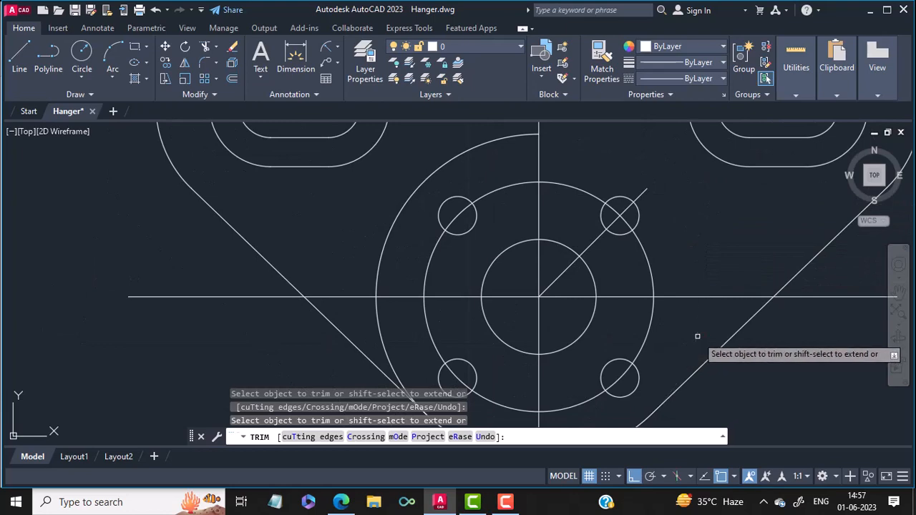
click(698, 336)
click(505, 138)
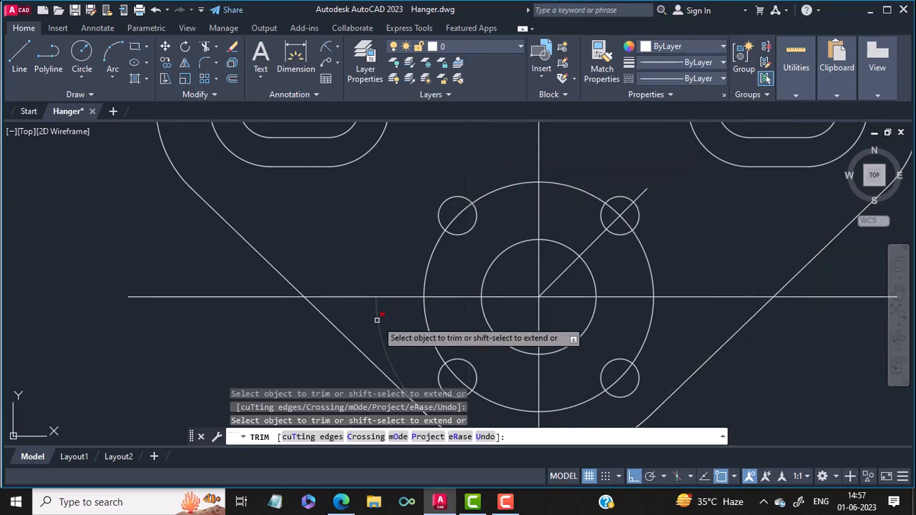
click(377, 320)
Step: Trim the upper part of the R2.125 circle in the dimensioned reference hanger, keeping only its bottom arc between the sloped lines
scroll(410, 298, down, 4)
mouse_move(281, 304)
middle_down()
mouse_move(724, 325)
mouse_move(687, 326)
middle_up()
scroll(121, 322, up, 2)
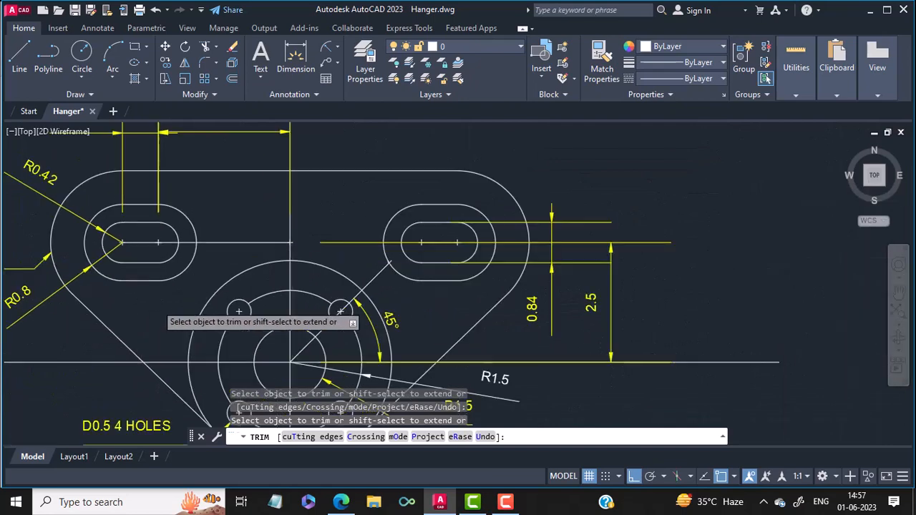
click(190, 339)
click(192, 388)
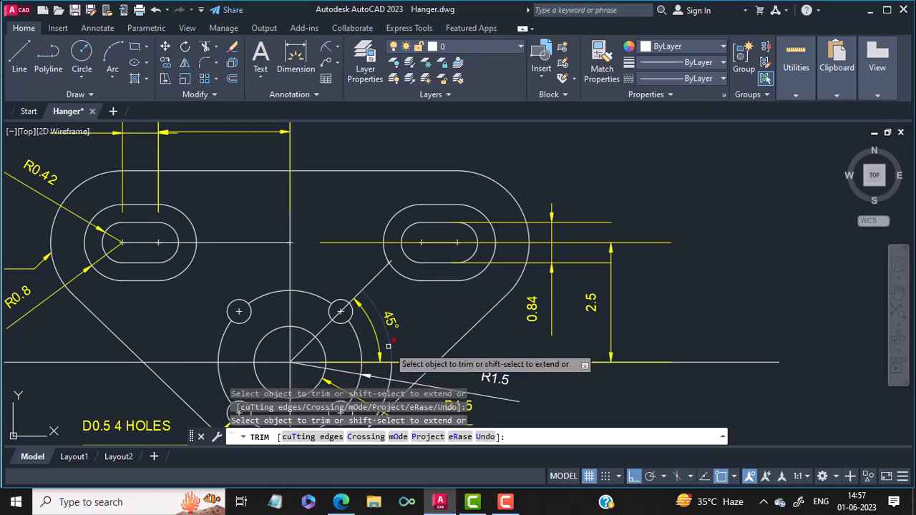
scroll(388, 347, down, 2)
middle_drag(388, 347, 376, 290)
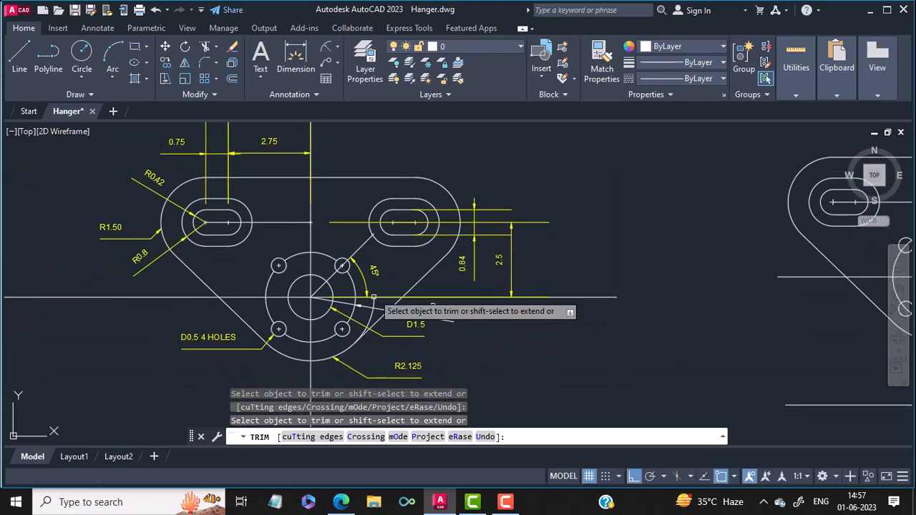
scroll(341, 344, up, 6)
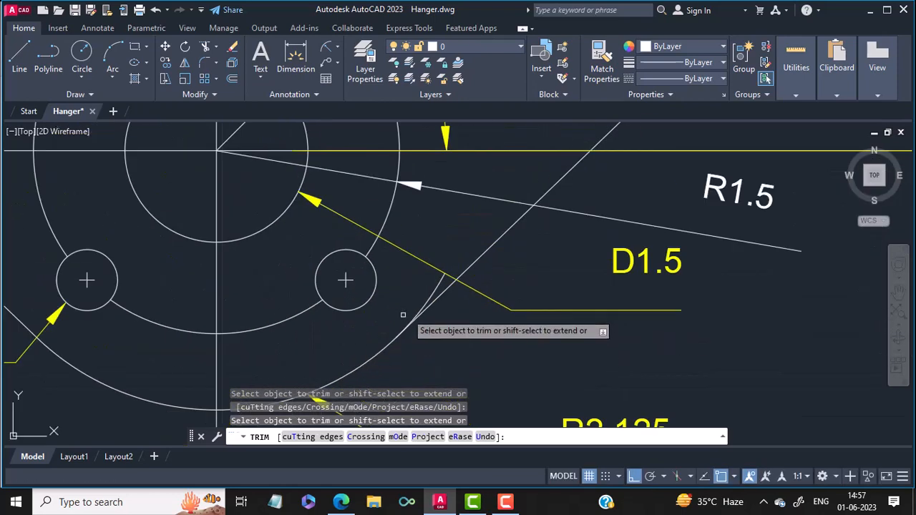
scroll(360, 305, down, 6)
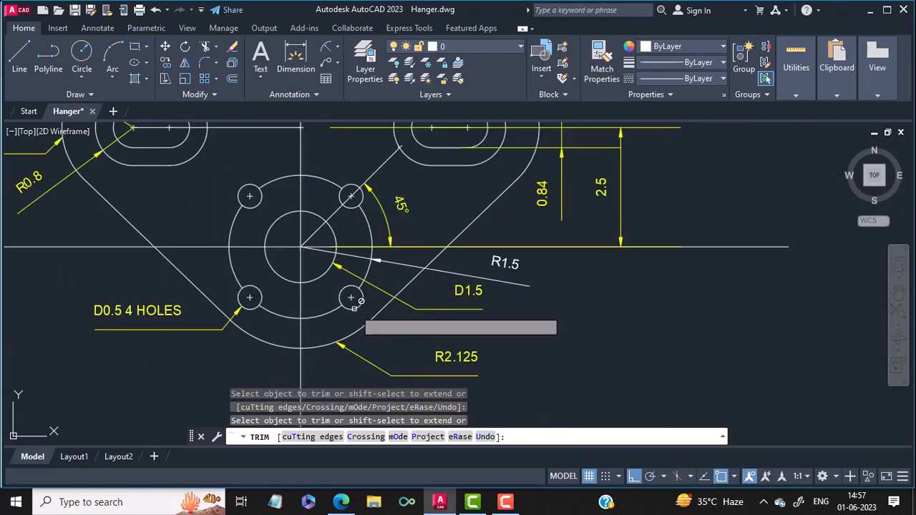
scroll(360, 303, down, 3)
mouse_move(538, 317)
middle_down()
mouse_move(403, 318)
mouse_move(334, 351)
middle_up()
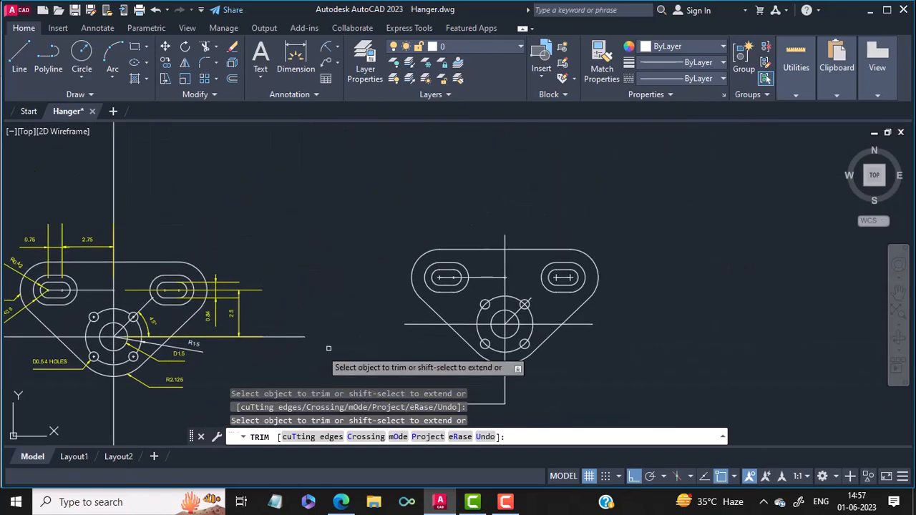
middle_drag(483, 345, 466, 287)
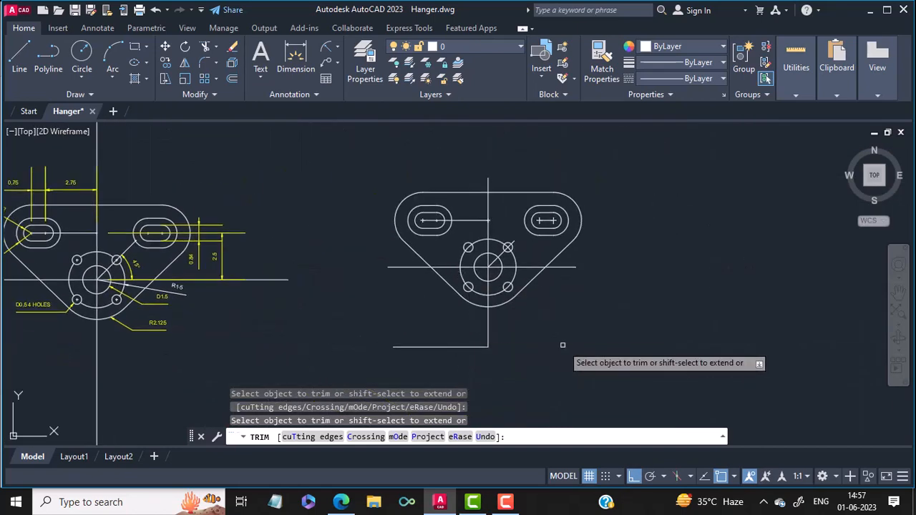
key(Return)
Step: Erase the stray horizontal line below the new hanger at the lower end of its vertical centerline
text(E)
key(Return)
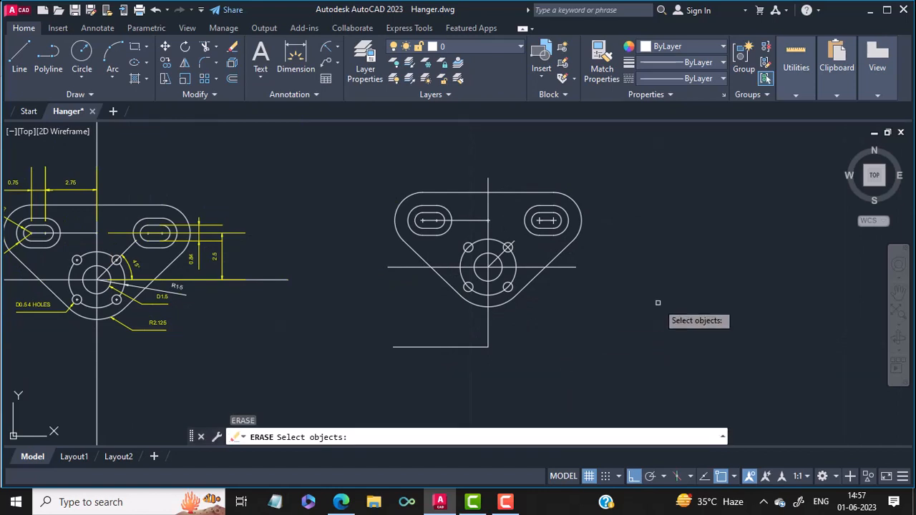
click(470, 345)
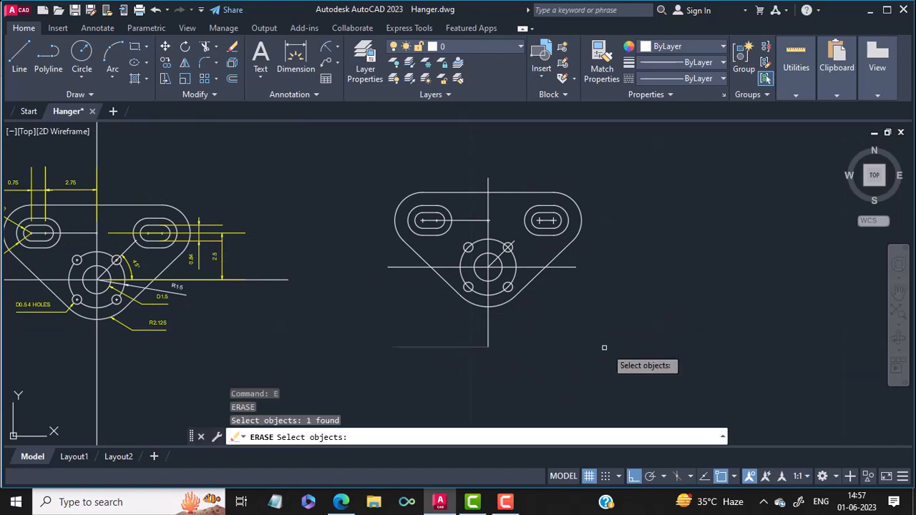
key(Return)
Step: Trim the bolt circle segments that pass through the four small holes of the new hanger
scroll(528, 243, up, 4)
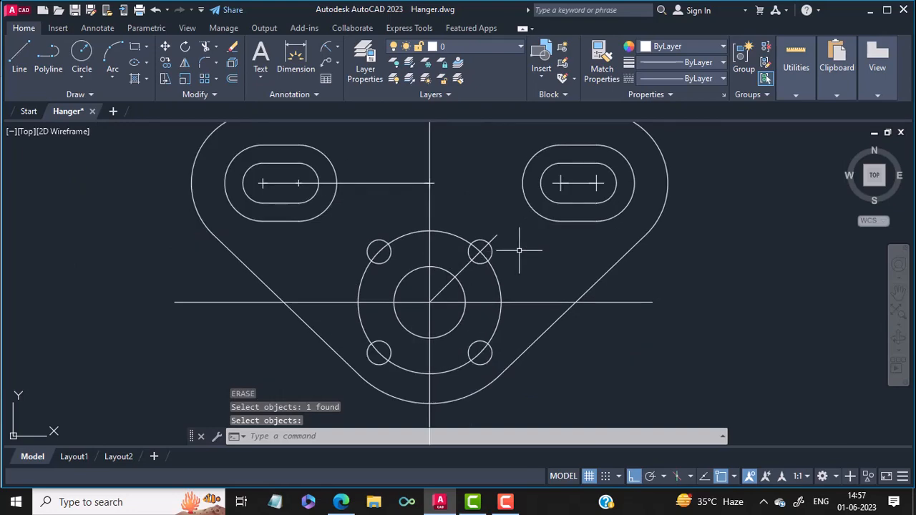
mouse_move(523, 247)
middle_down()
mouse_move(642, 308)
mouse_move(621, 282)
middle_up()
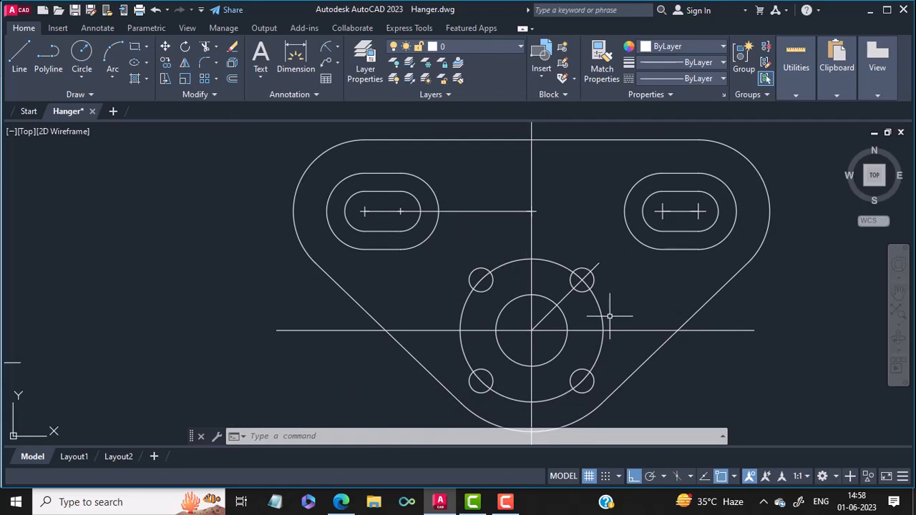
text(trim)
key(Return)
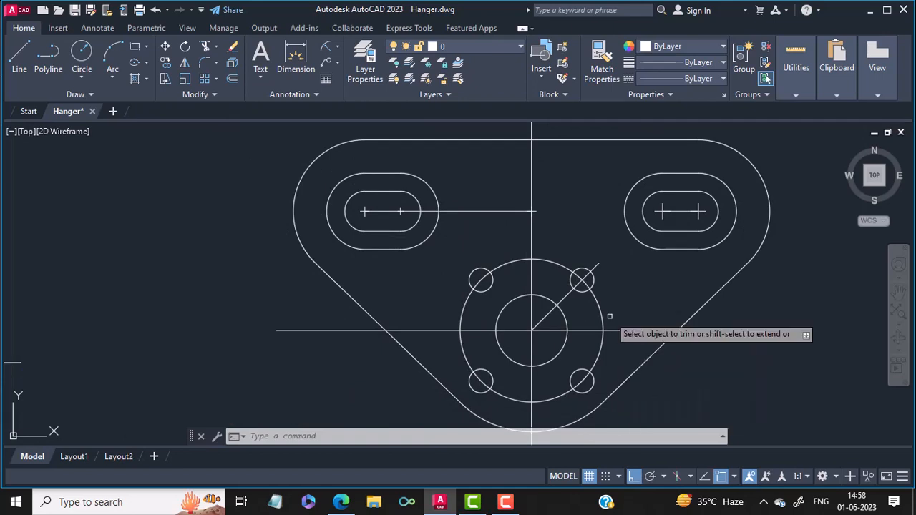
scroll(529, 297, up, 2)
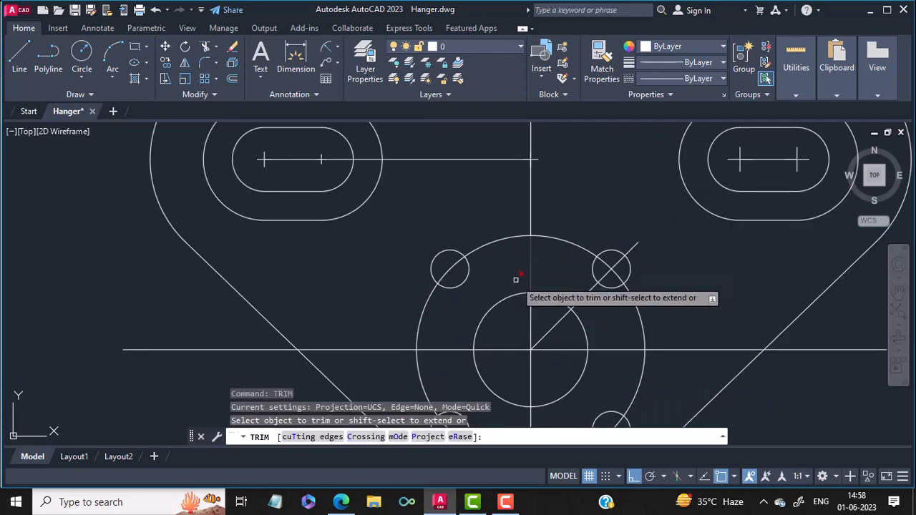
click(450, 264)
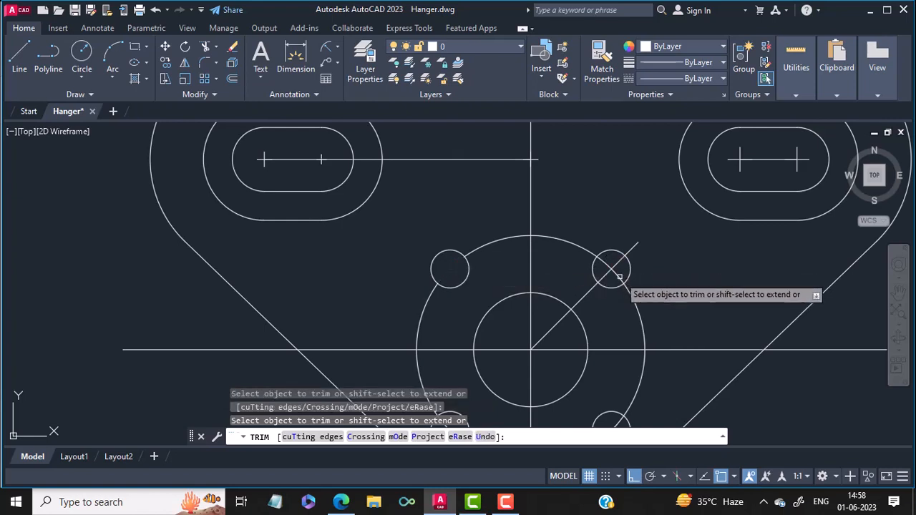
middle_drag(593, 328, 623, 238)
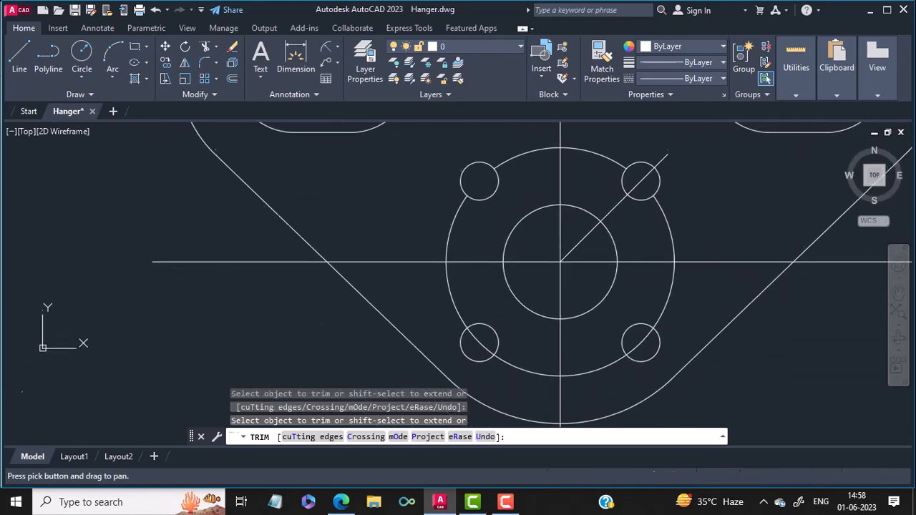
click(484, 348)
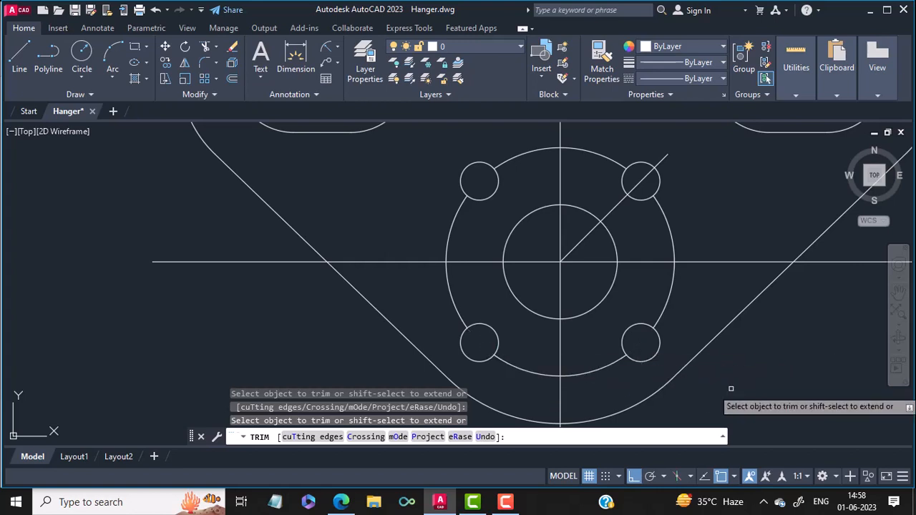
key(Return)
Step: Place point markers at the centers of the upper left and upper right small holes
text(POINT)
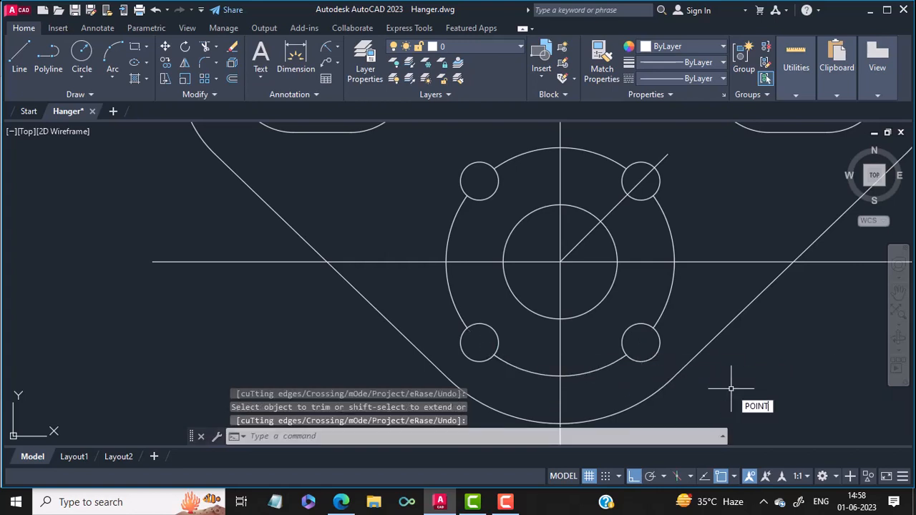
key(Return)
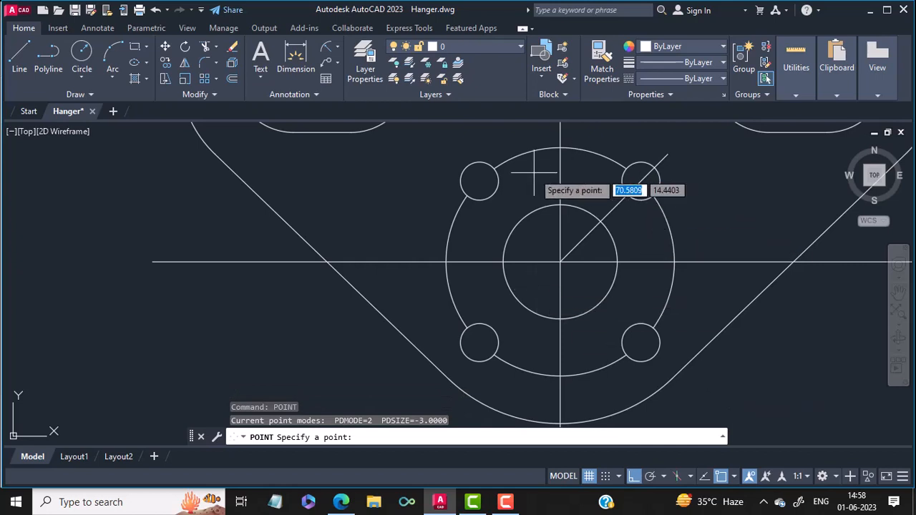
click(479, 182)
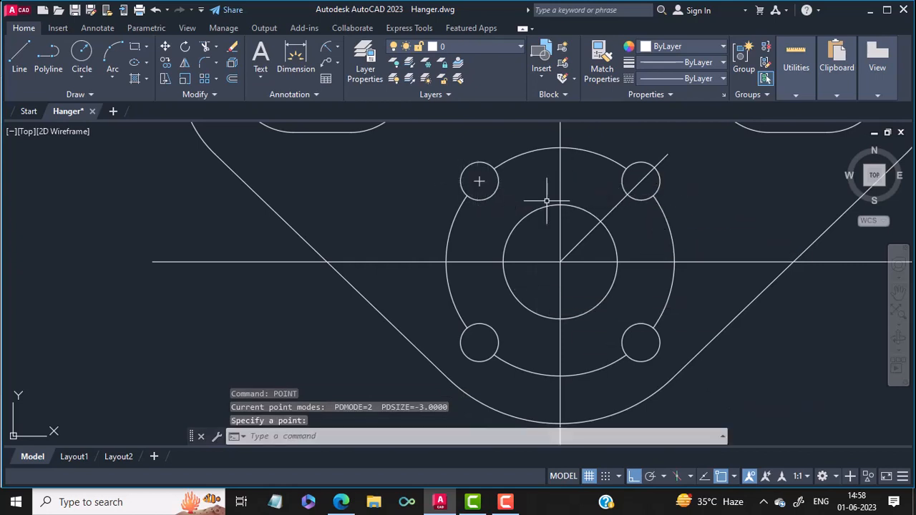
key(Return)
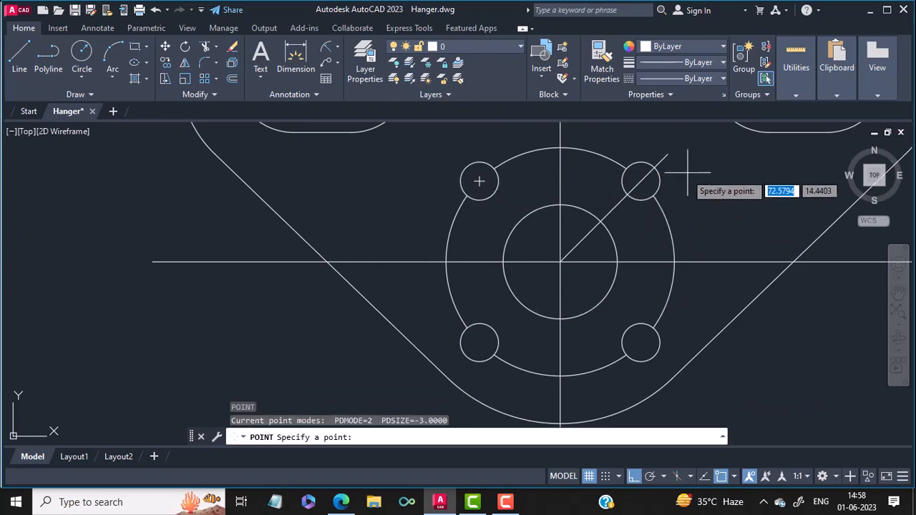
click(640, 182)
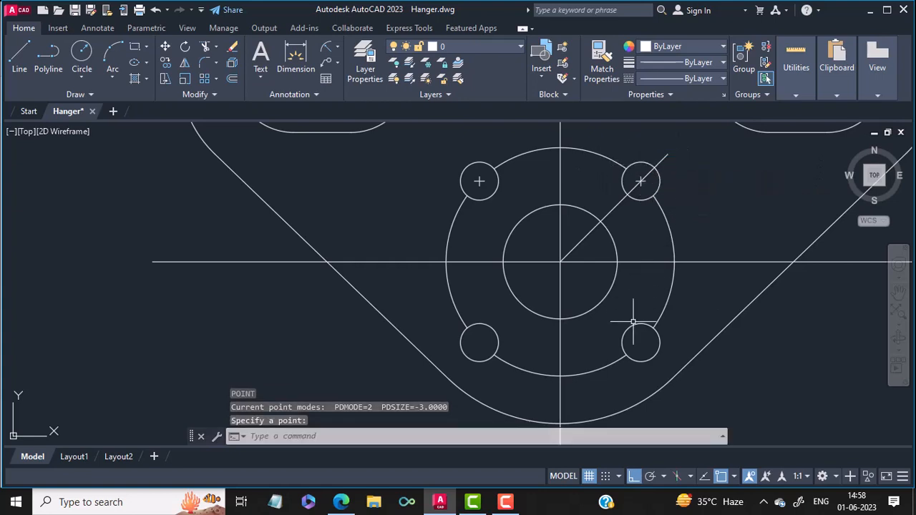
Step: Place point markers at the centers of the lower right and lower left small holes of the new hanger
key(Return)
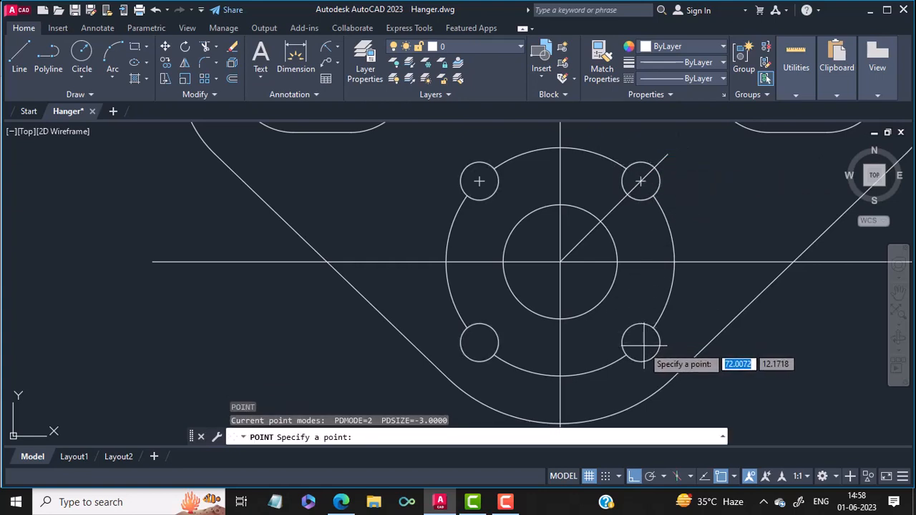
click(640, 343)
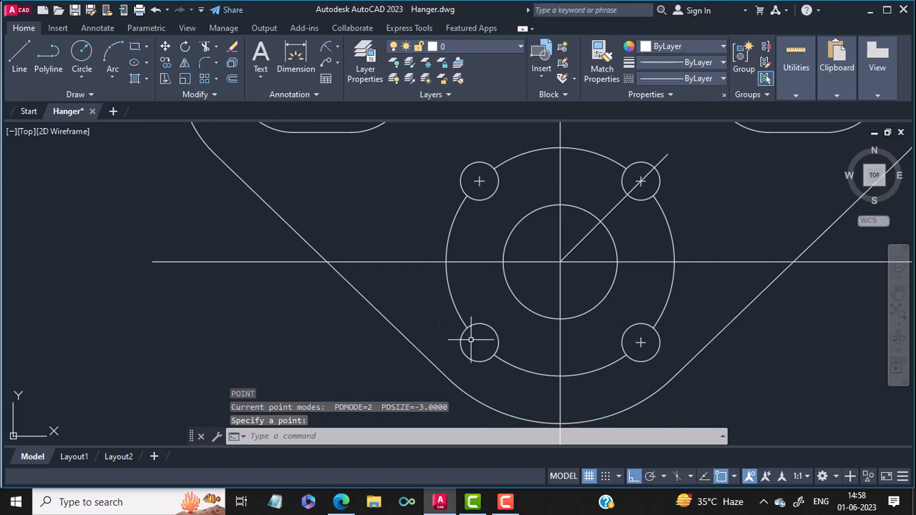
key(Return)
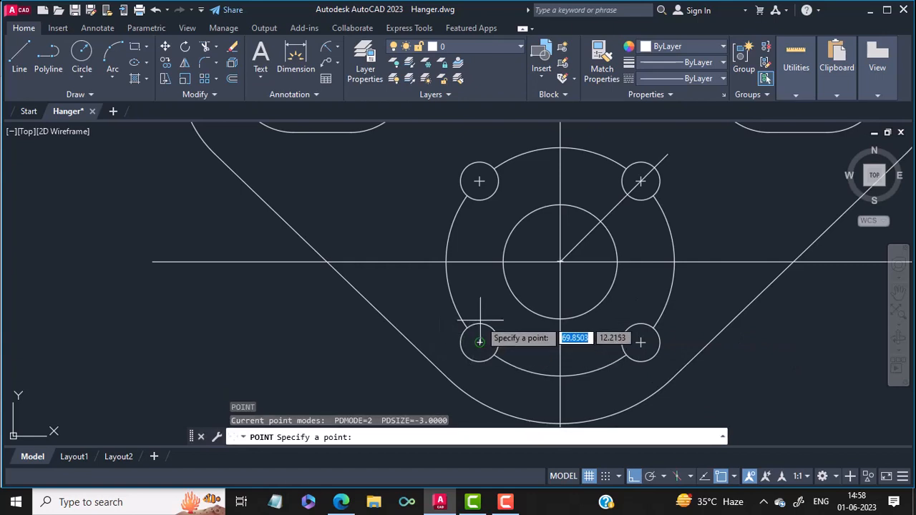
click(480, 321)
scroll(794, 299, down, 4)
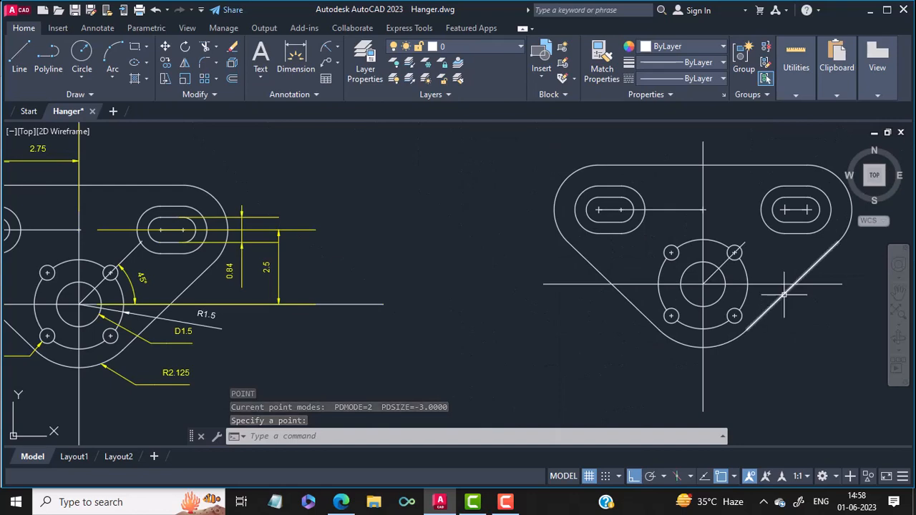
mouse_move(370, 340)
middle_down()
mouse_move(567, 334)
mouse_move(427, 333)
mouse_move(400, 348)
middle_up()
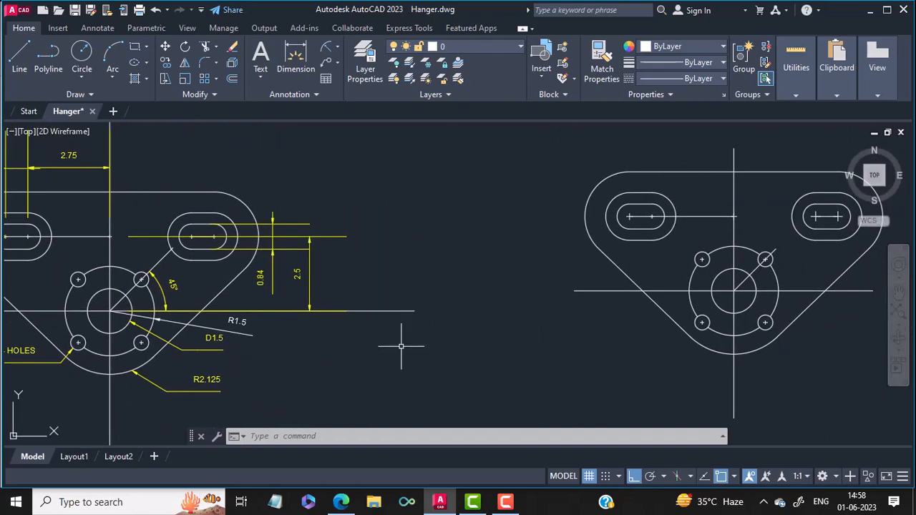
mouse_move(401, 347)
middle_down()
mouse_move(545, 347)
mouse_move(381, 359)
mouse_move(522, 354)
middle_up()
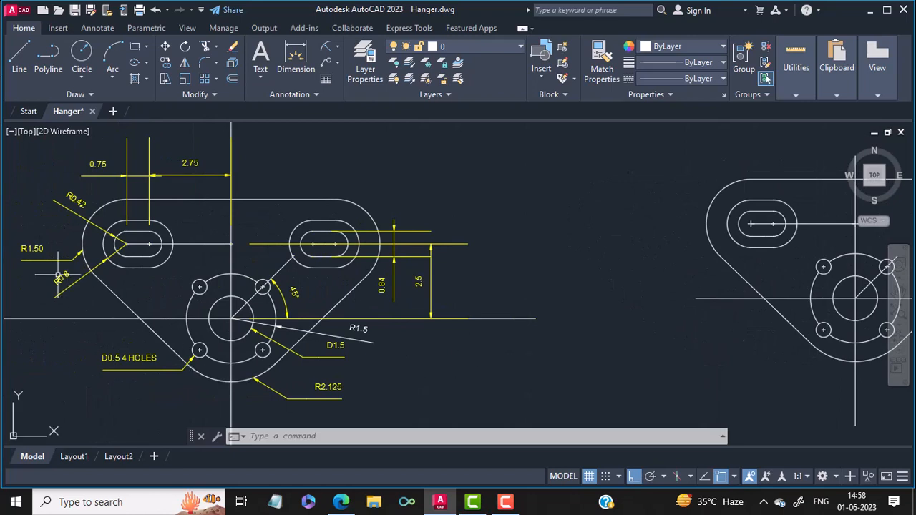